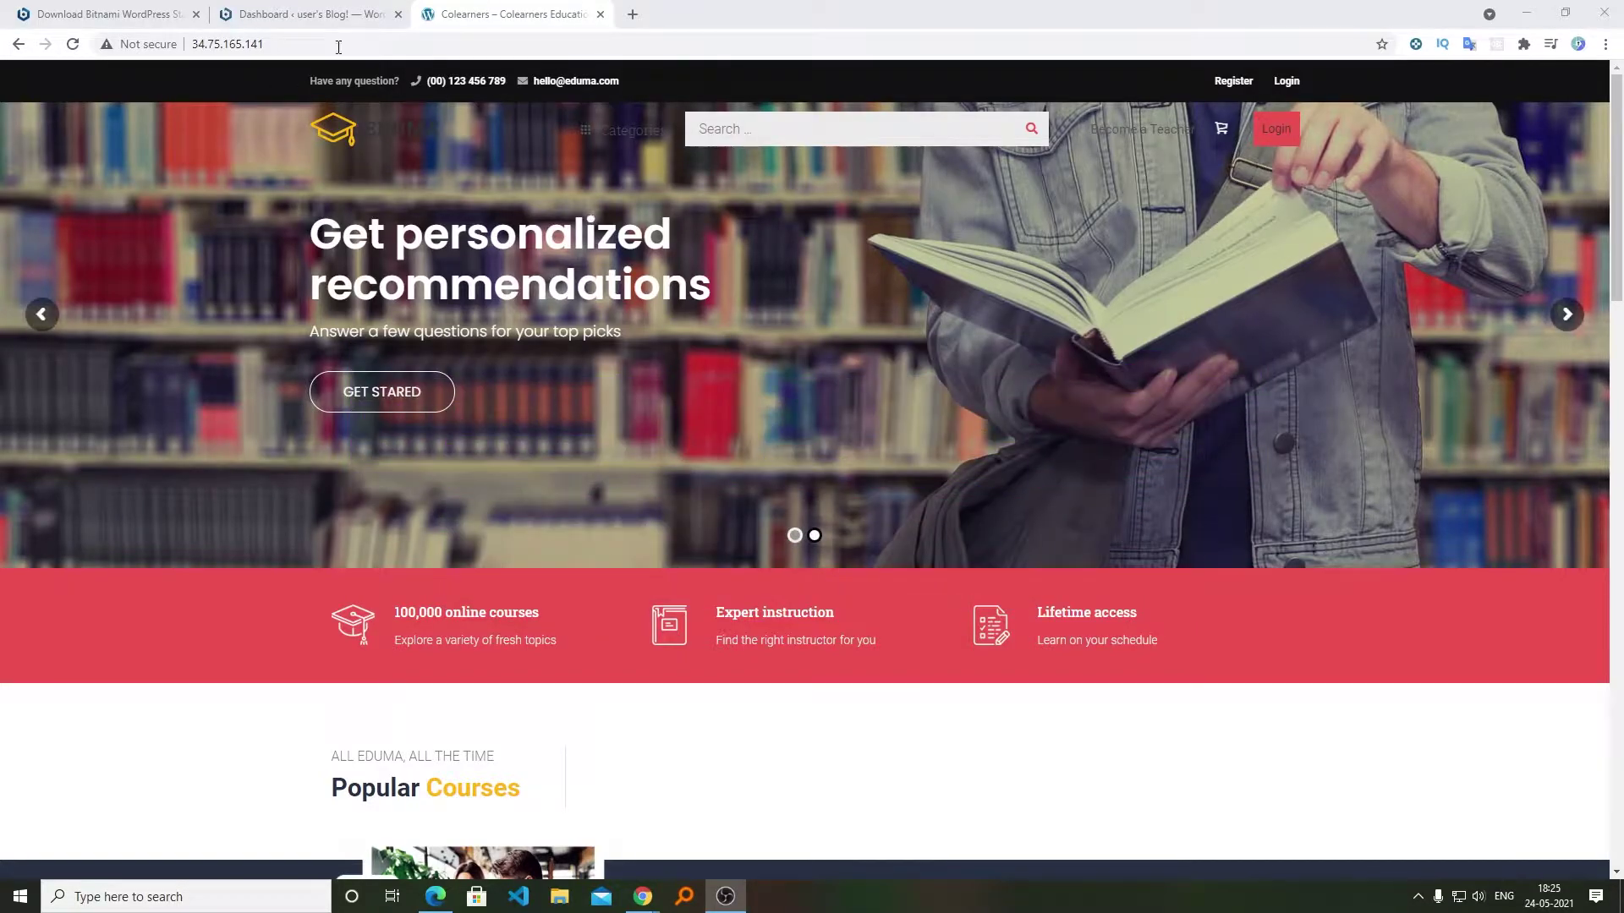
- View the local blog's front page with its default Hello world! post
{"action": "left_click", "coordinate": [302, 10]}
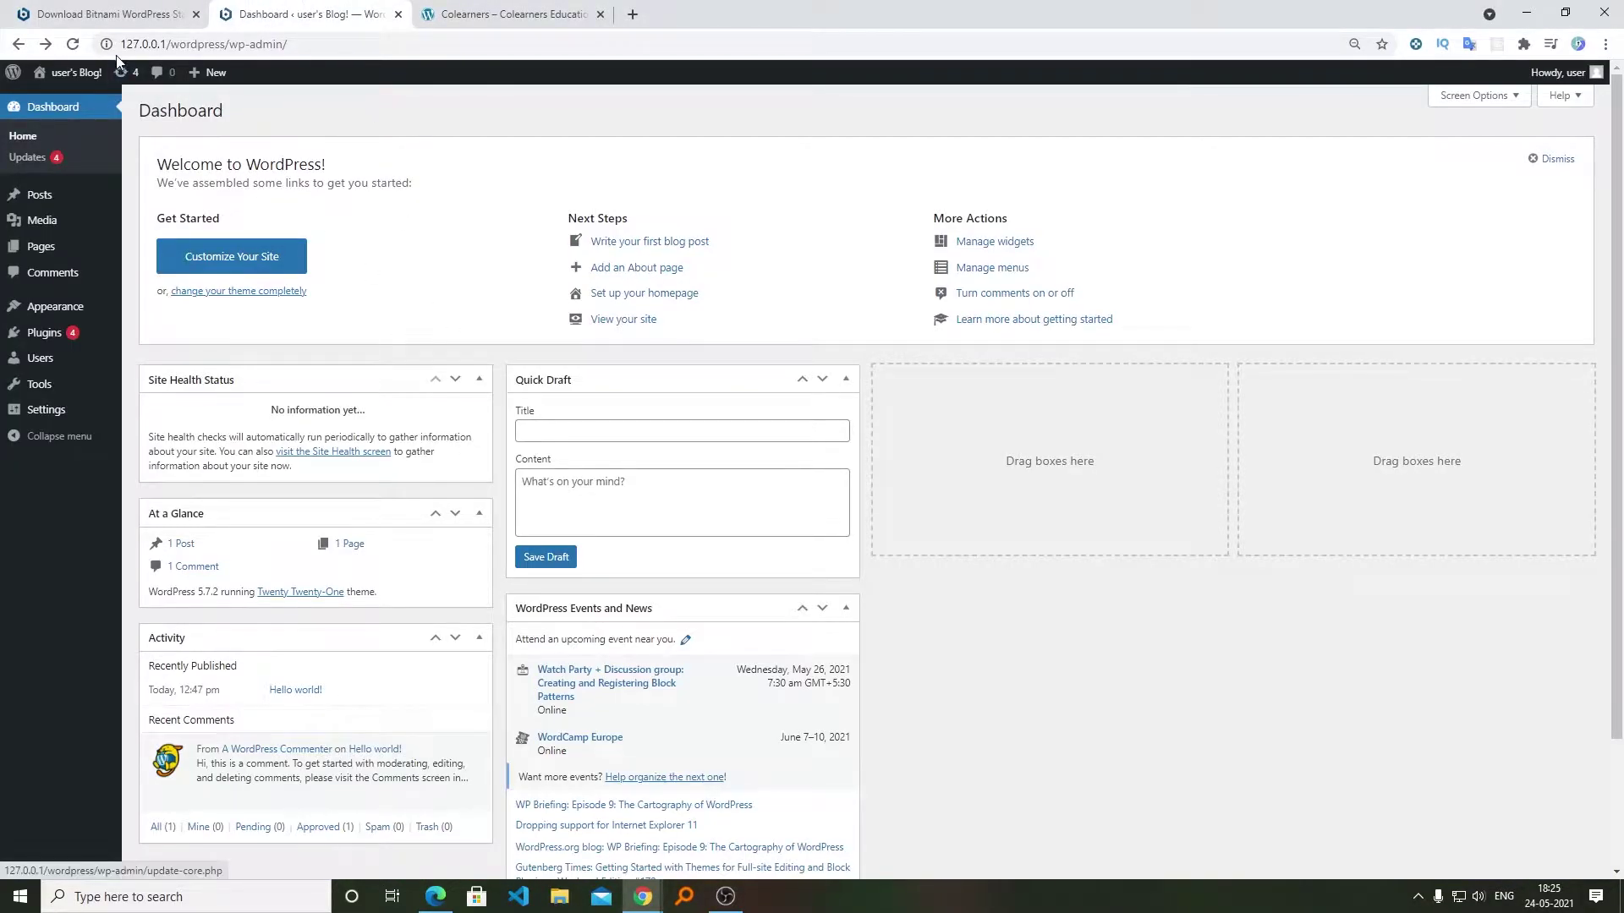
{"action": "double_click", "coordinate": [167, 42]}
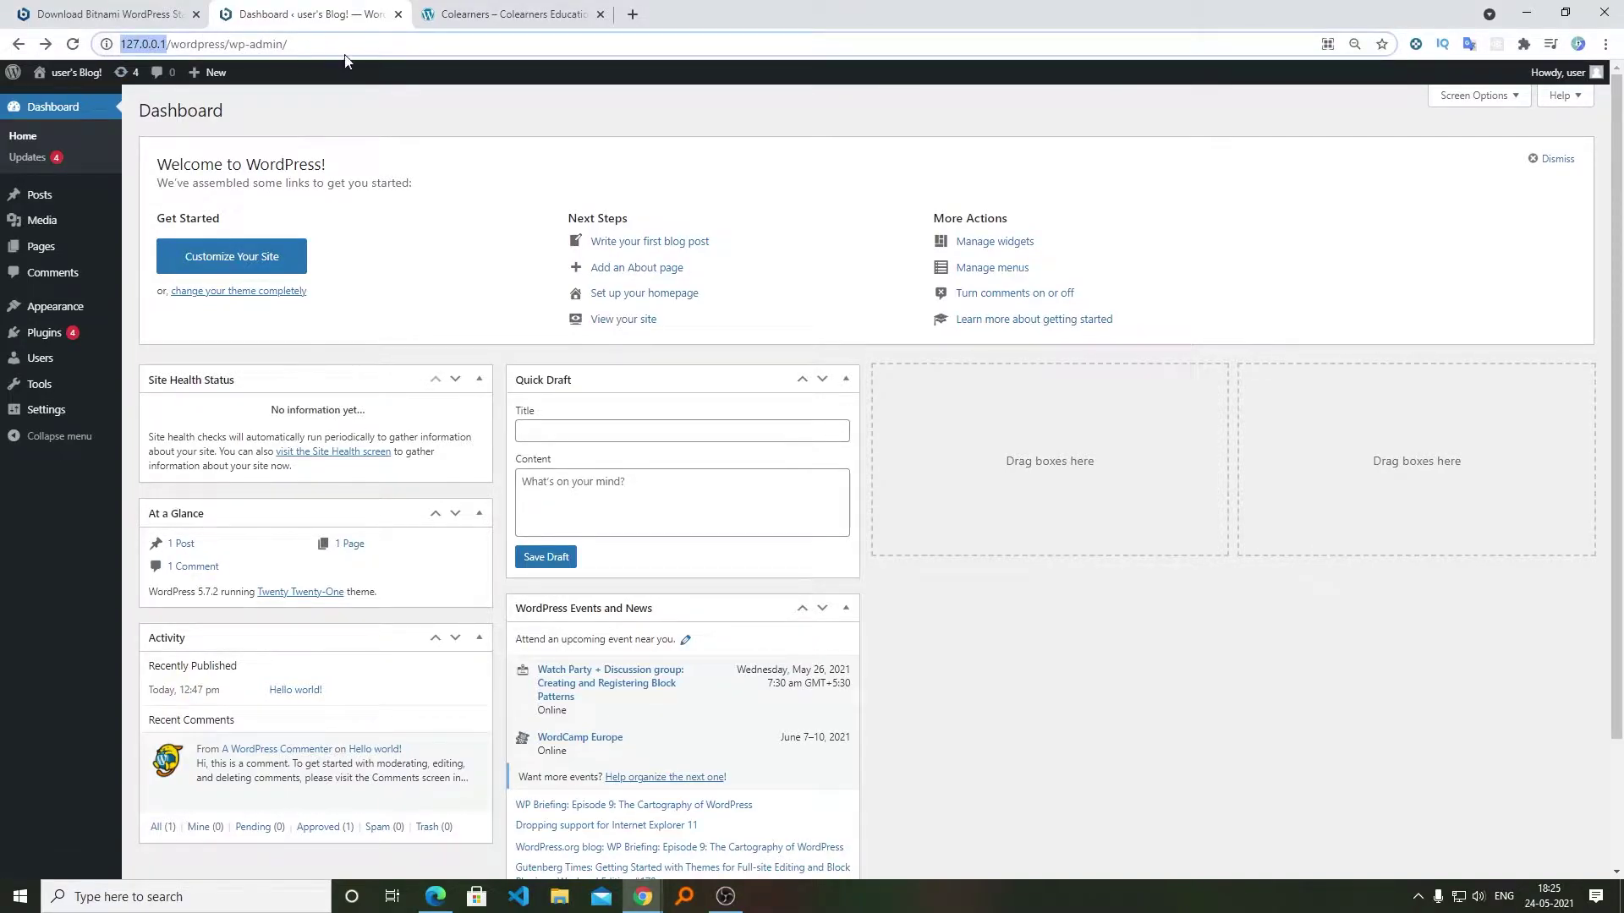
{"action": "mouse_move", "coordinate": [67, 72]}
{"action": "left_click", "coordinate": [50, 99]}
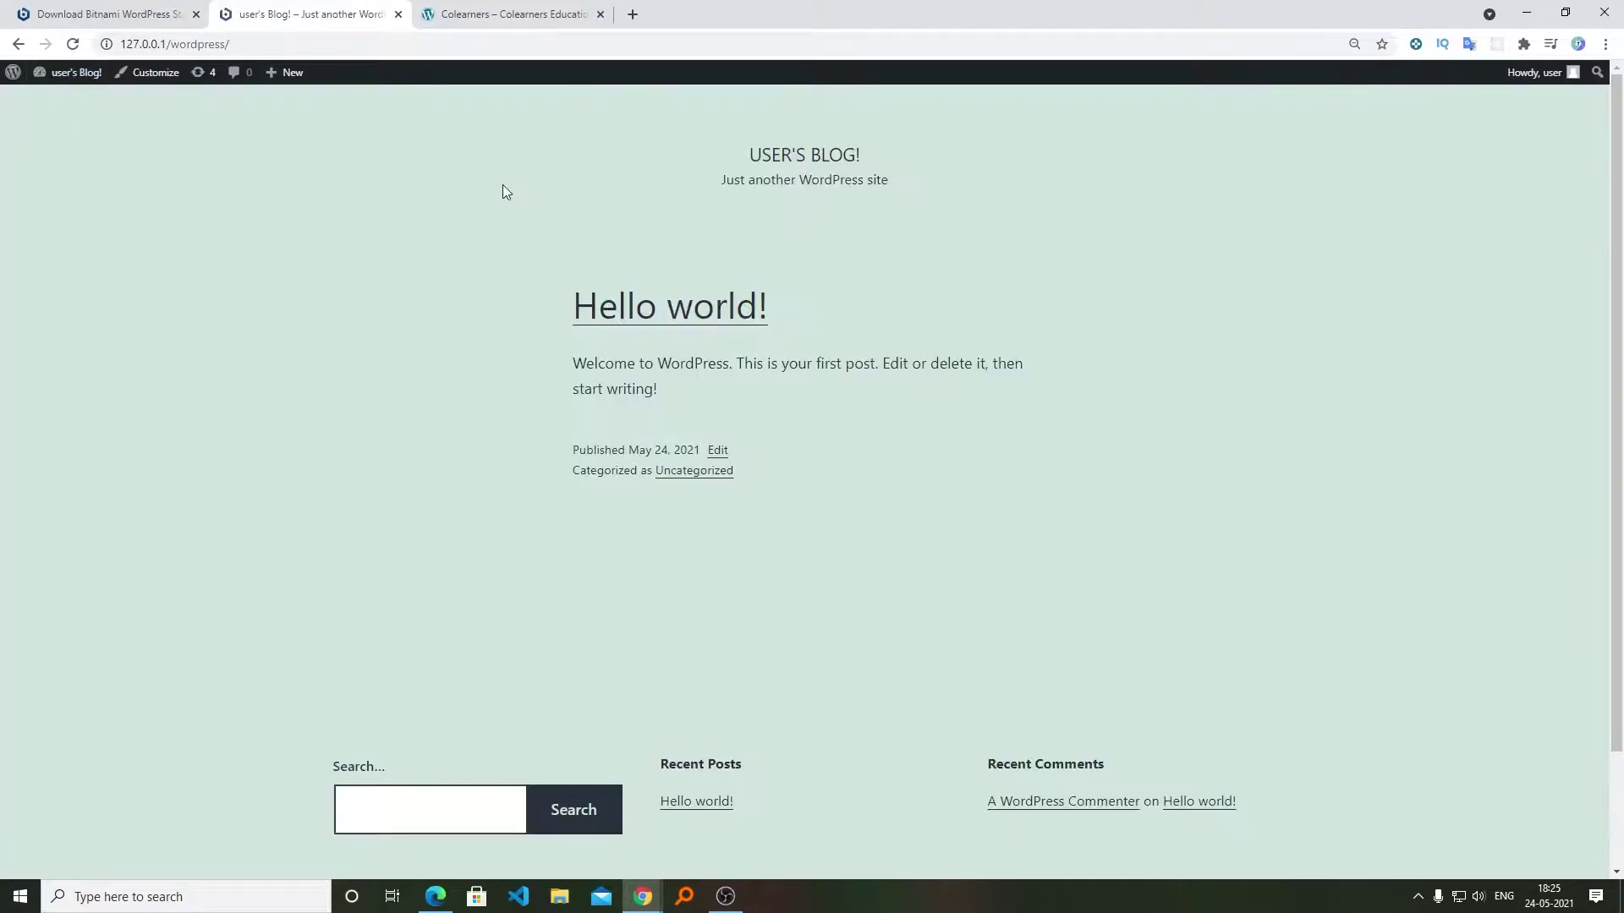
{"action": "scroll", "coordinate": [607, 297], "scroll_direction": "down", "scroll_amount": 2}
{"action": "scroll", "coordinate": [607, 297], "scroll_direction": "up", "scroll_amount": 2}
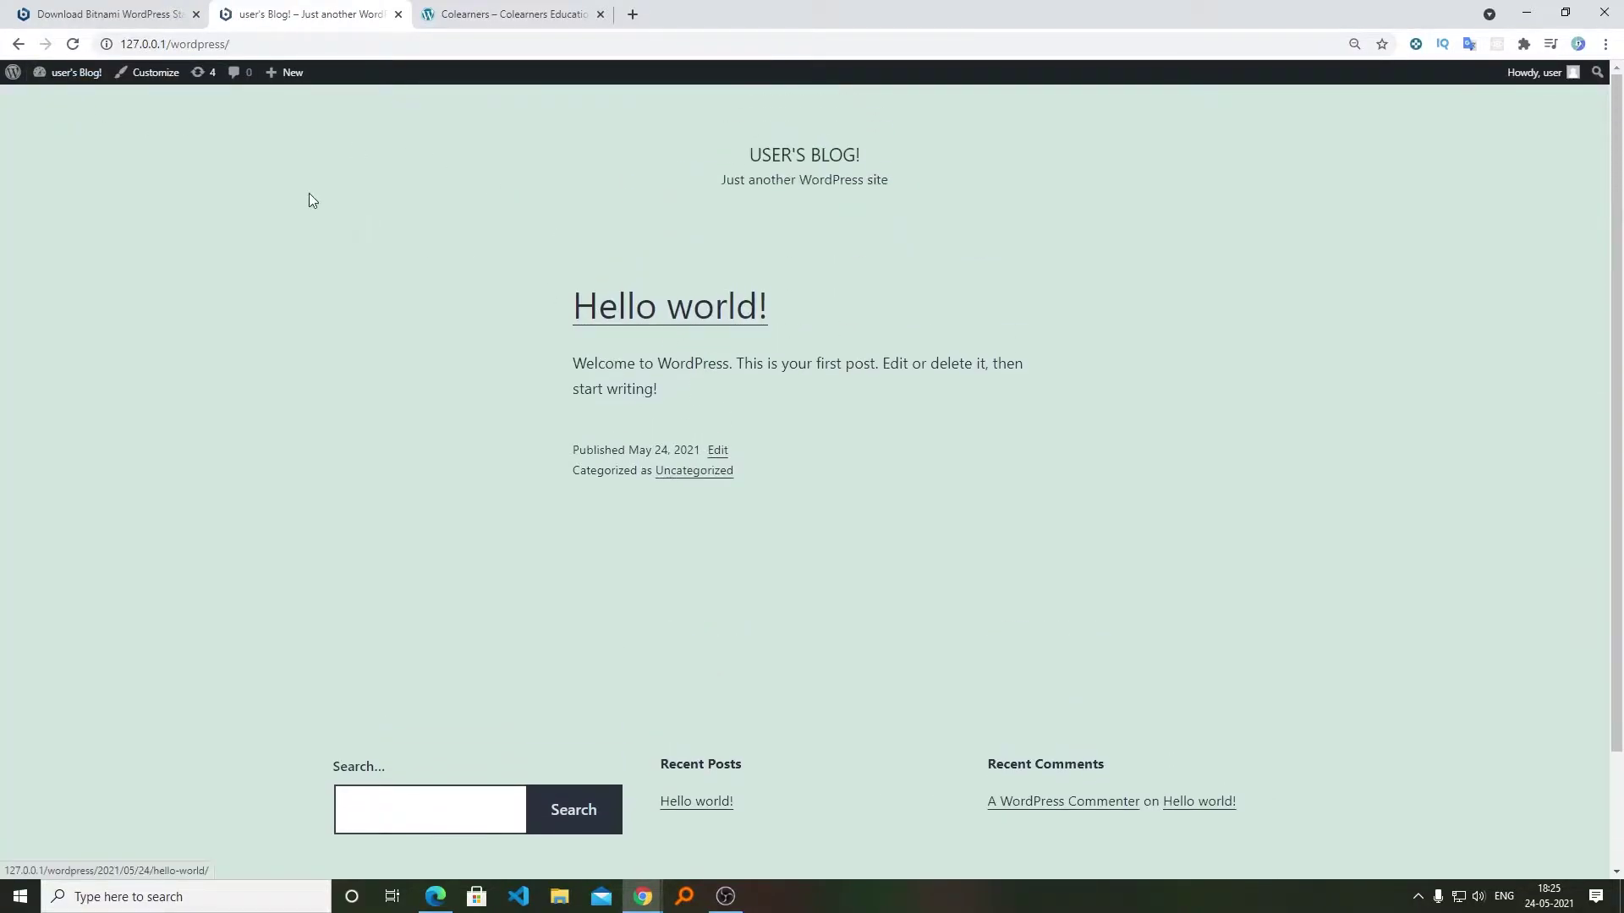
- Look over the courses and categories on the live Colearners homepage
{"action": "left_click", "coordinate": [507, 14]}
{"action": "scroll", "coordinate": [681, 313], "scroll_direction": "down", "scroll_amount": 4}
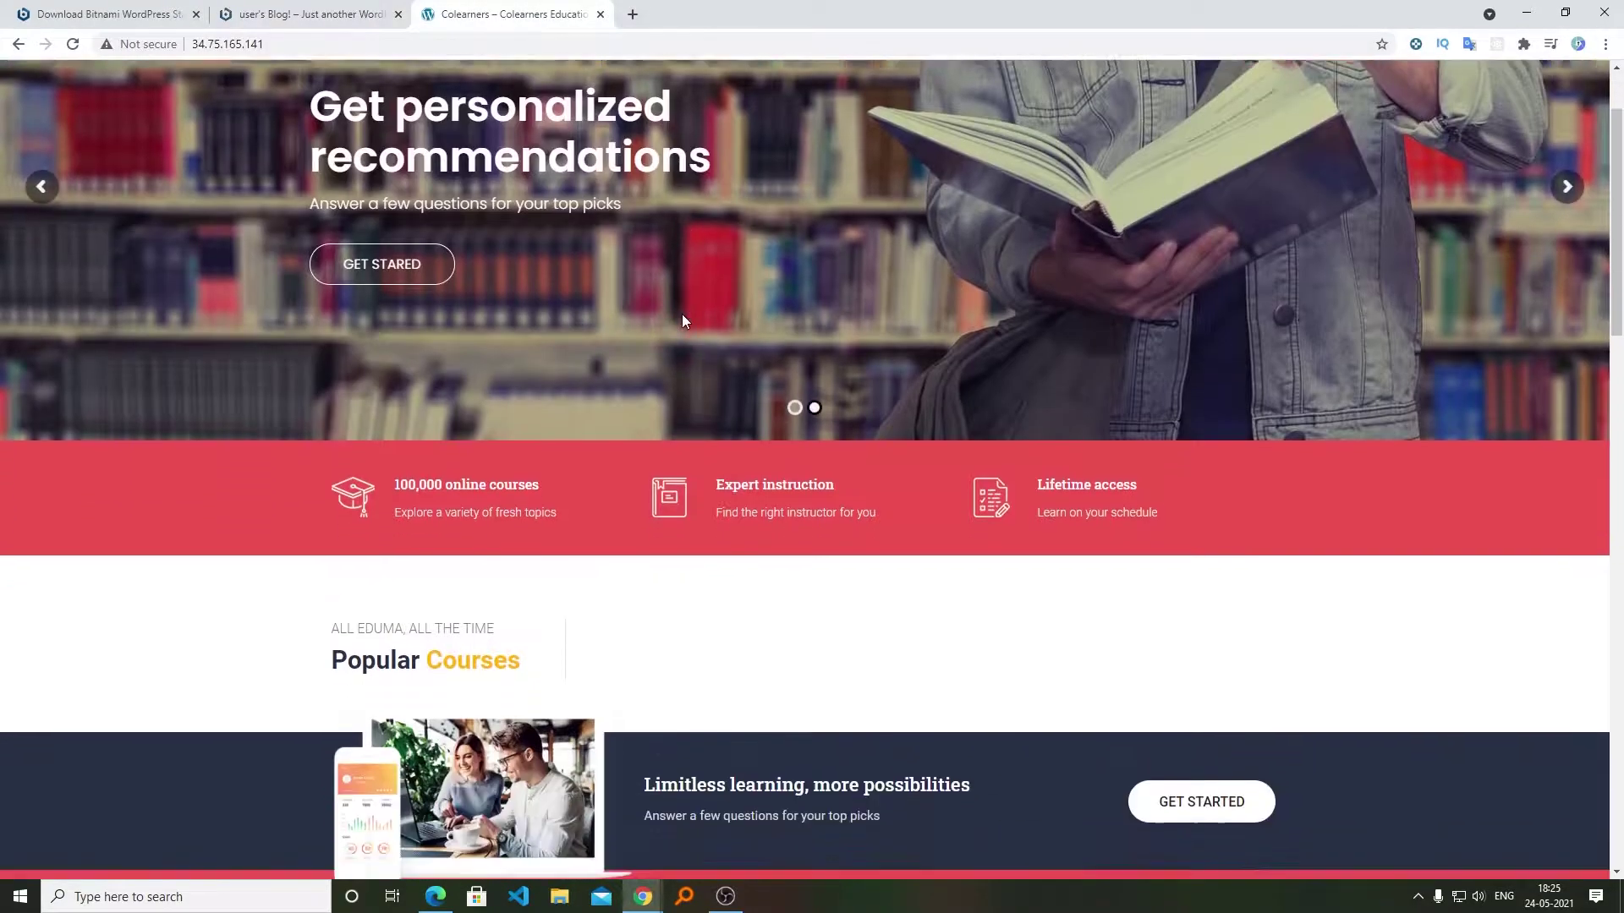
{"action": "scroll", "coordinate": [685, 320], "scroll_direction": "down", "scroll_amount": 8}
{"action": "scroll", "coordinate": [240, 163], "scroll_direction": "up", "scroll_amount": 7}
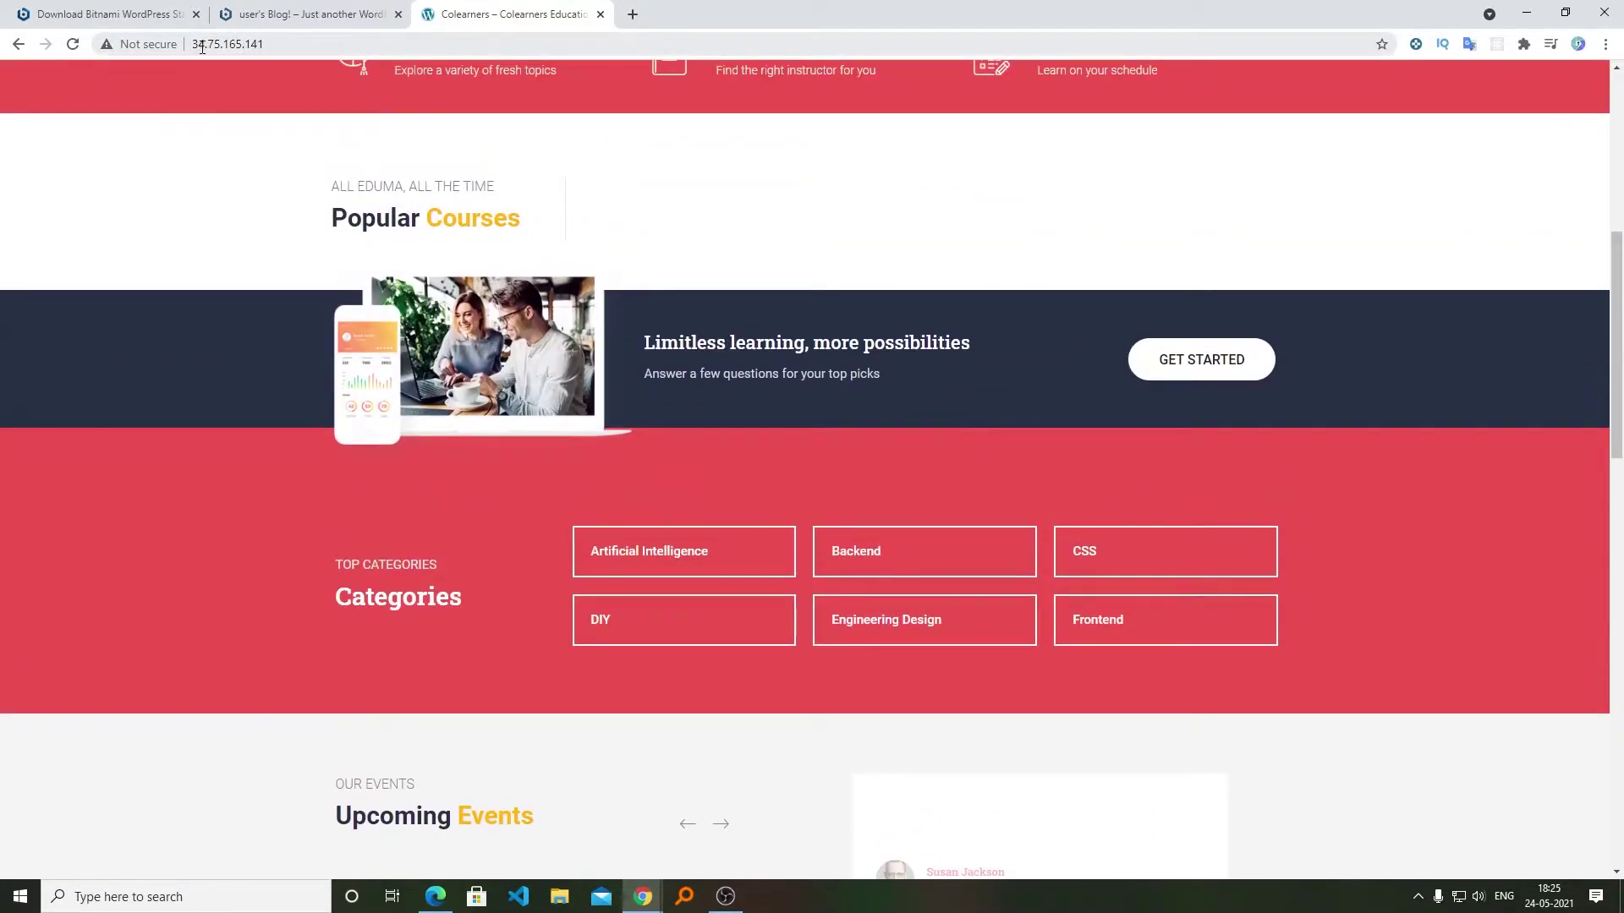
- Log in to the live Colearners site's wp-admin with the account password
{"action": "left_click", "coordinate": [366, 48]}
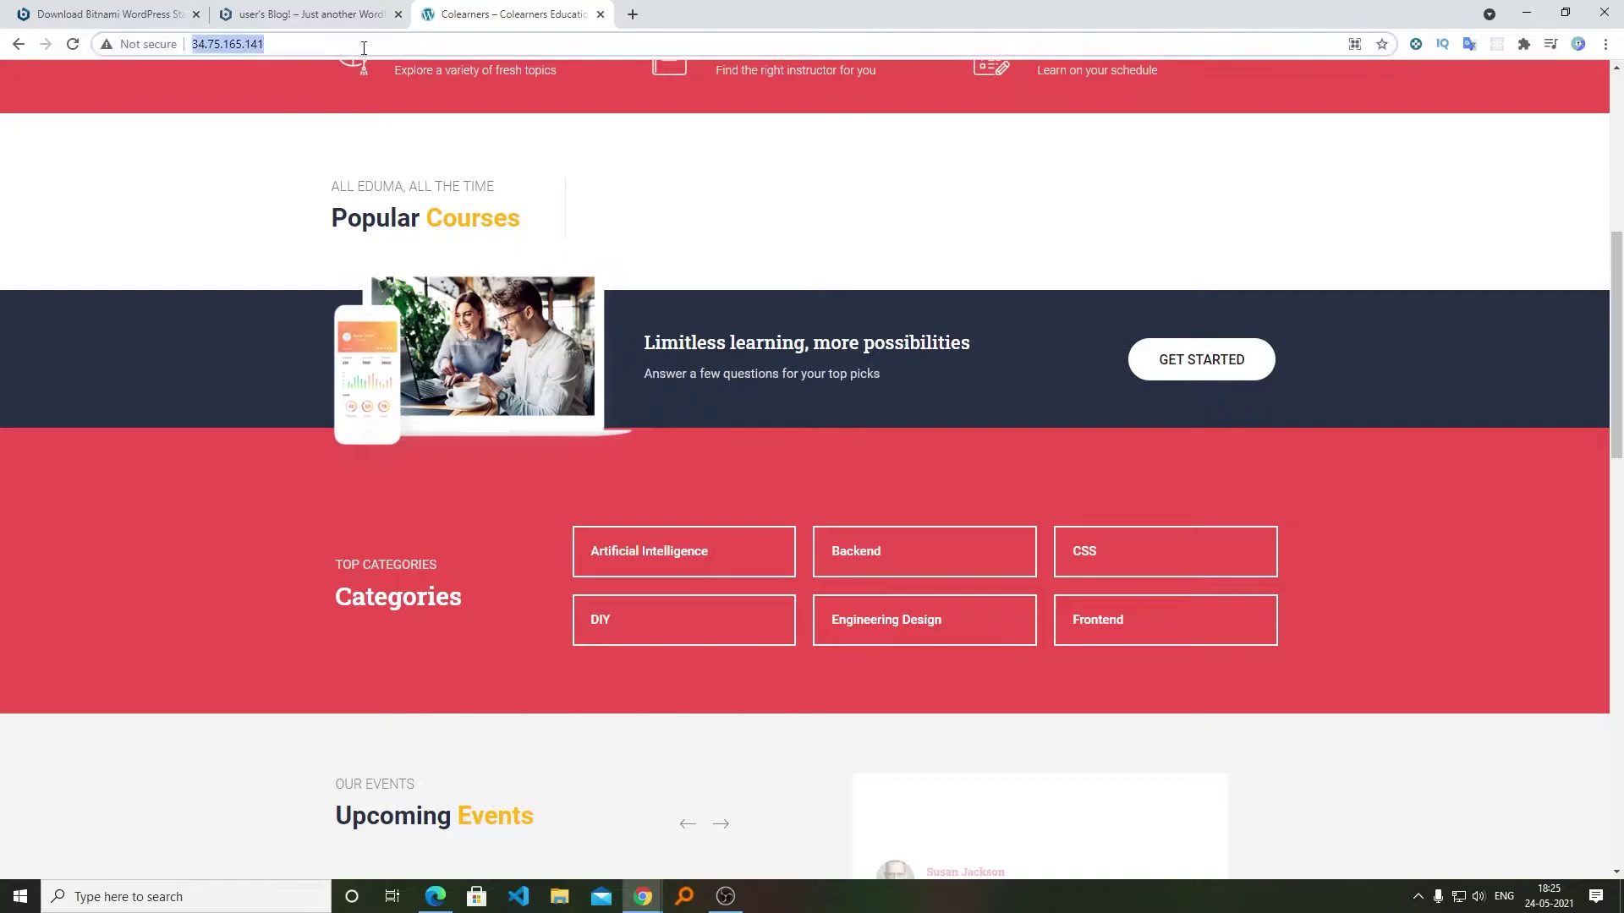
{"action": "left_click", "coordinate": [421, 40]}
{"action": "type", "text": "/"}
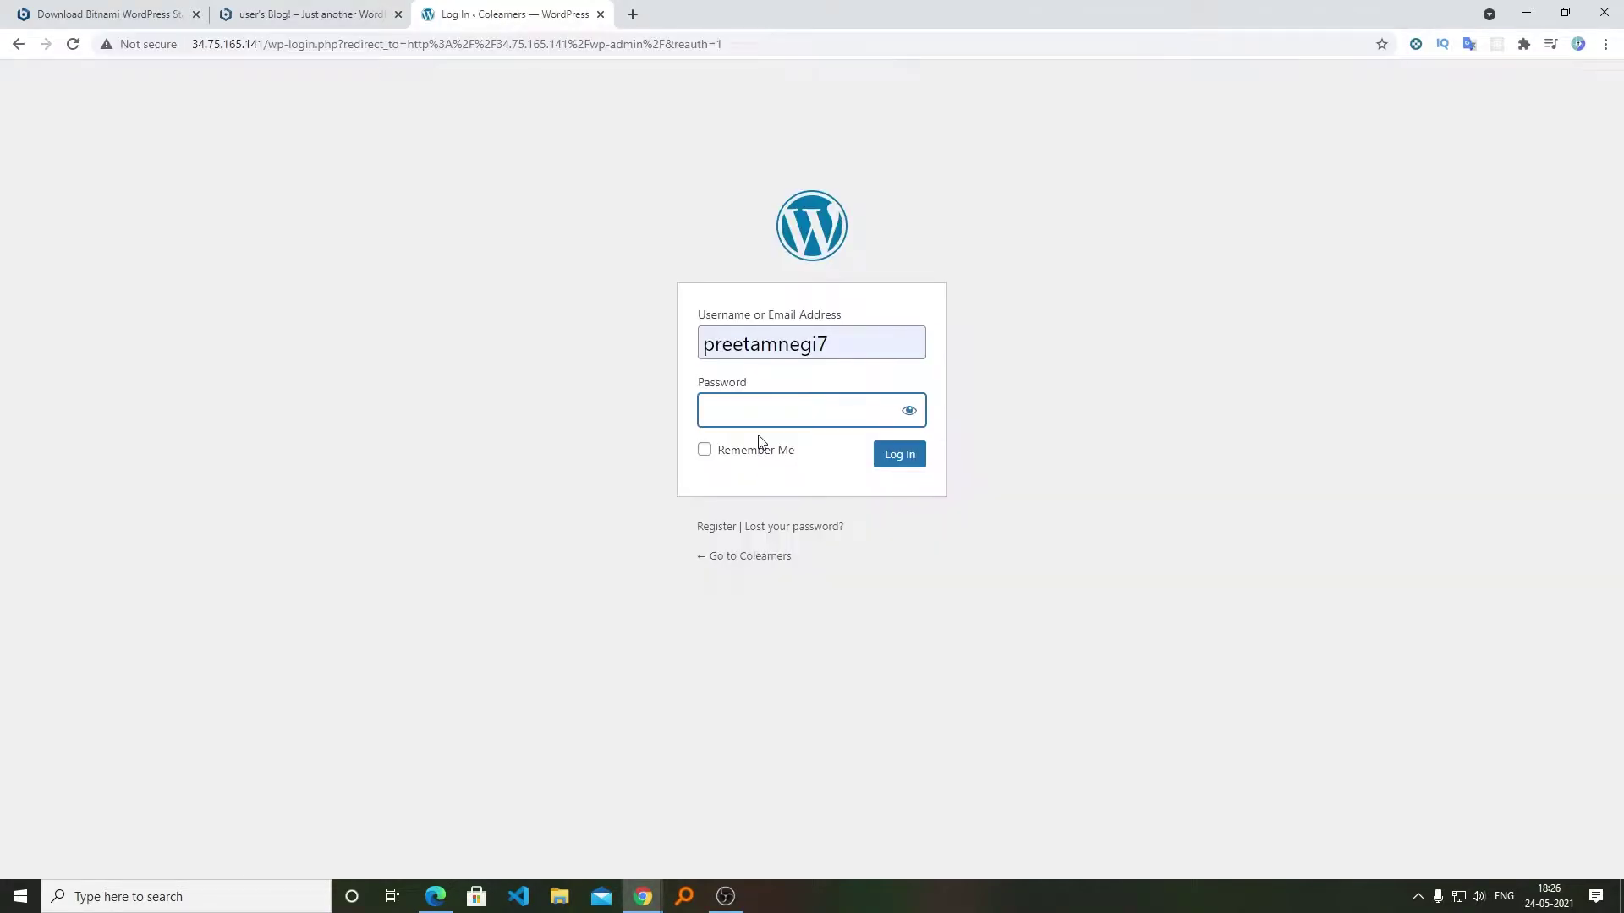
{"action": "type", "text": "•"}
{"action": "key", "text": "Return"}
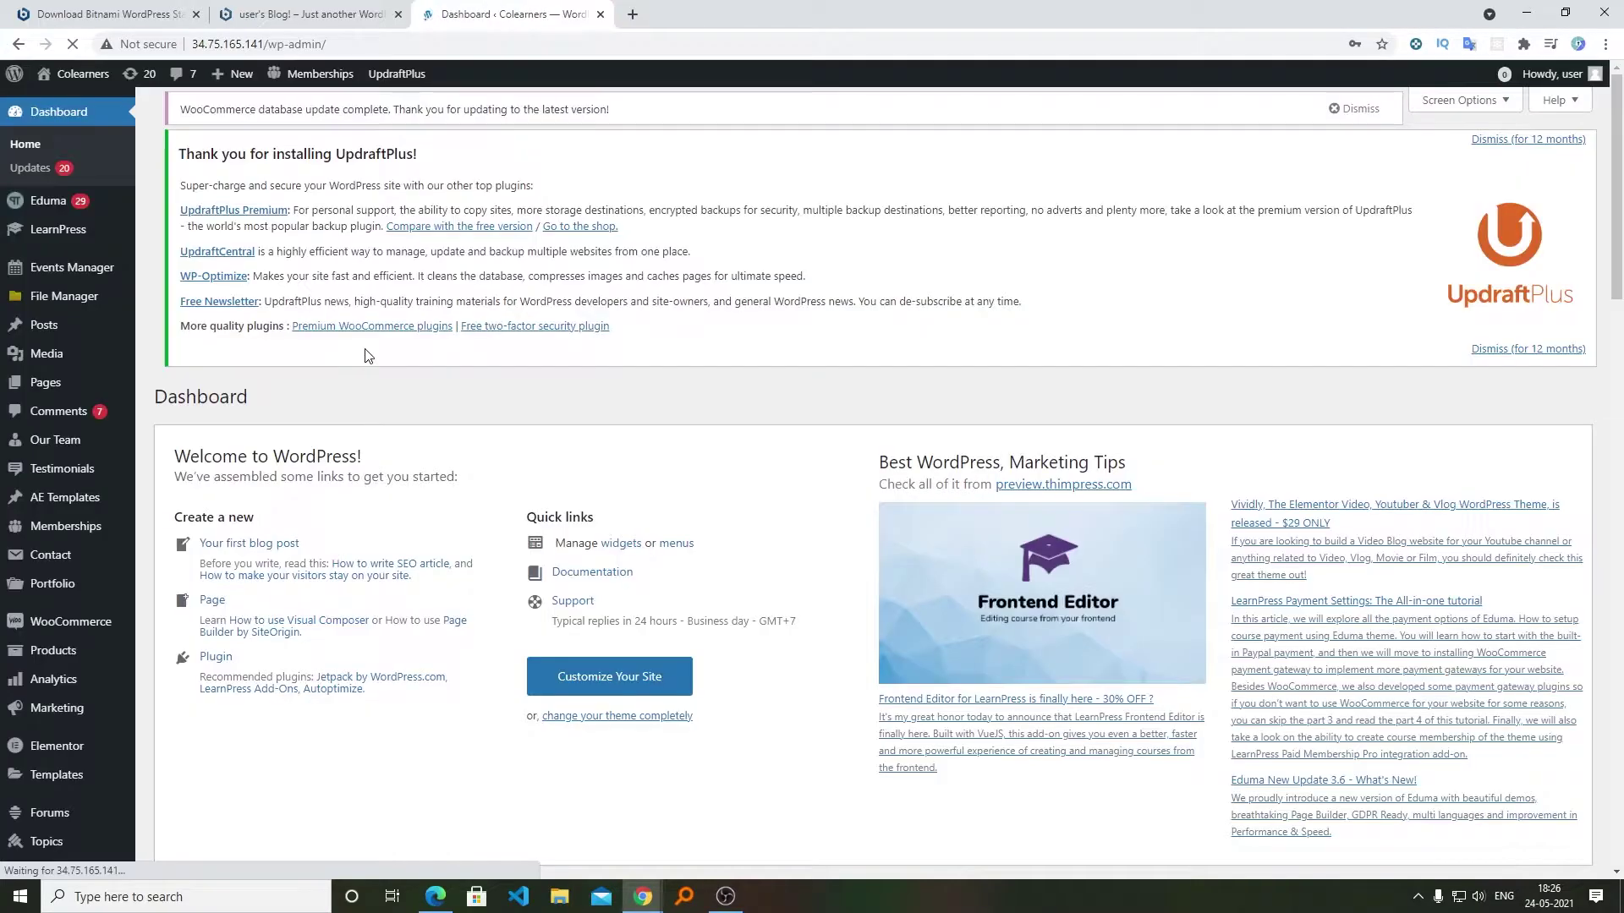
{"action": "scroll", "coordinate": [370, 349], "scroll_direction": "down", "scroll_amount": 5}
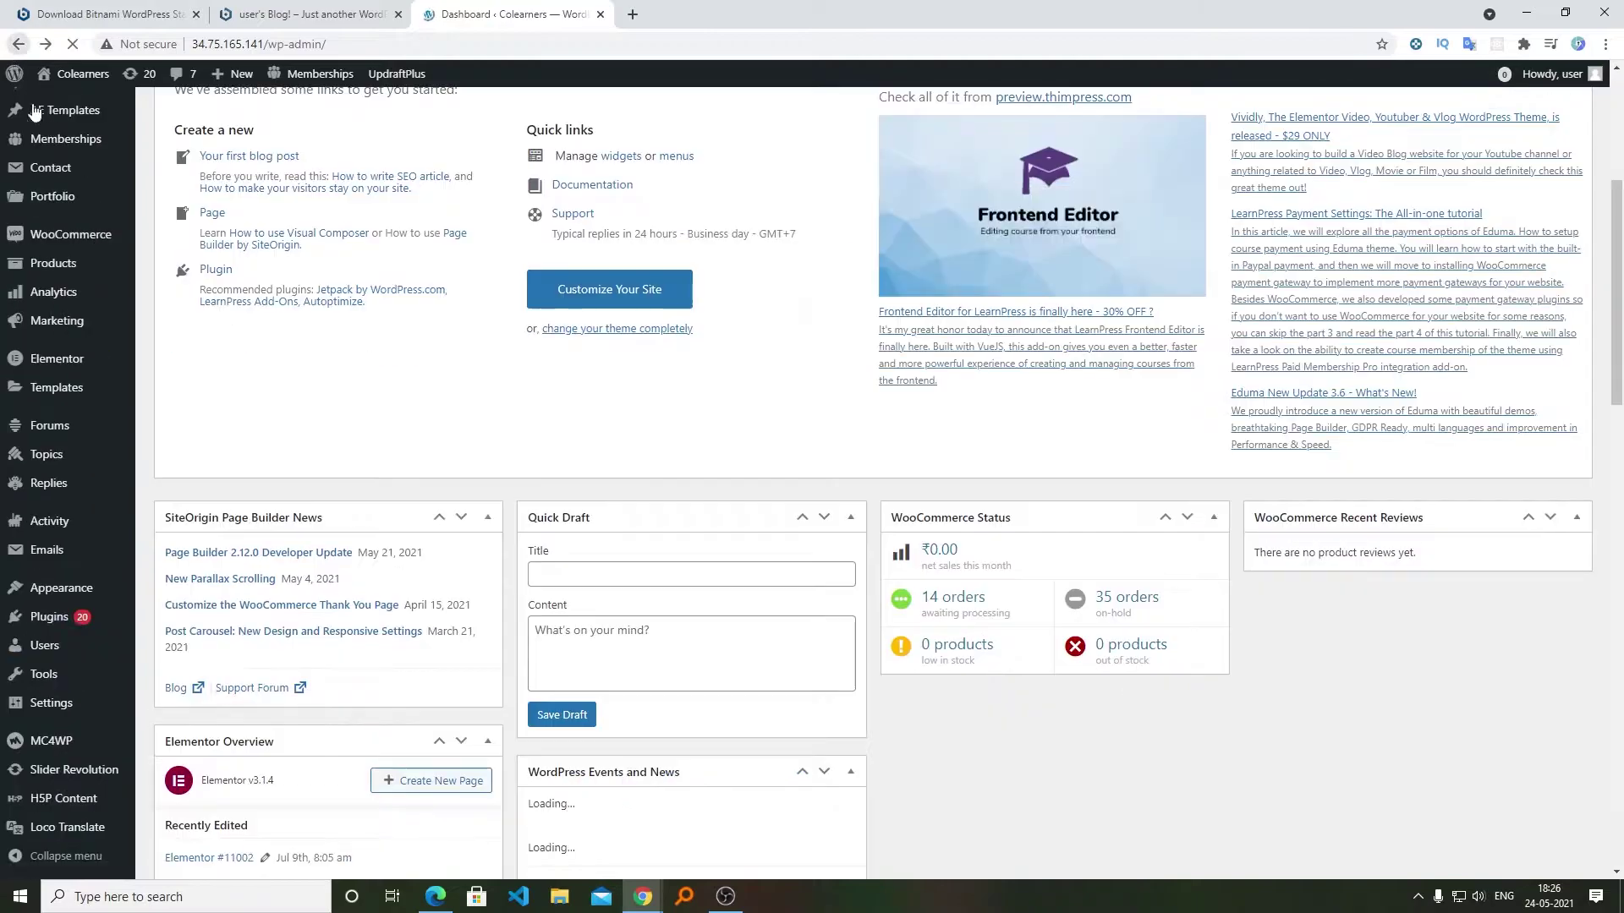
- Search plugins for 'updraft' and update the UpdraftPlus WordPress Backup Plugin
{"action": "left_click", "coordinate": [91, 622]}
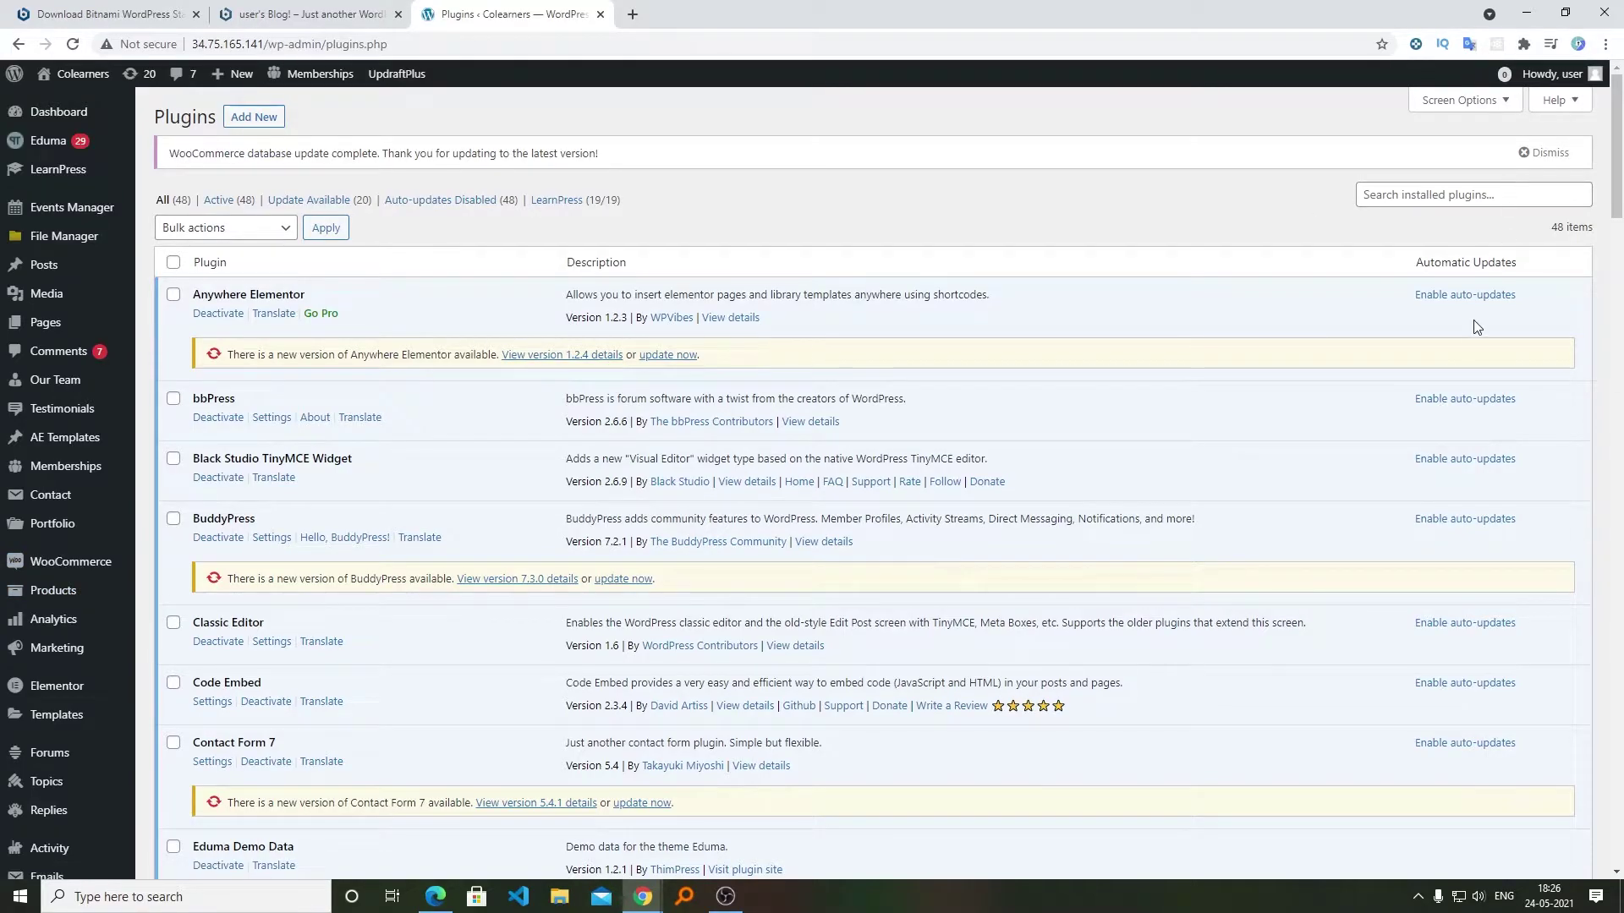
{"action": "left_click", "coordinate": [256, 121]}
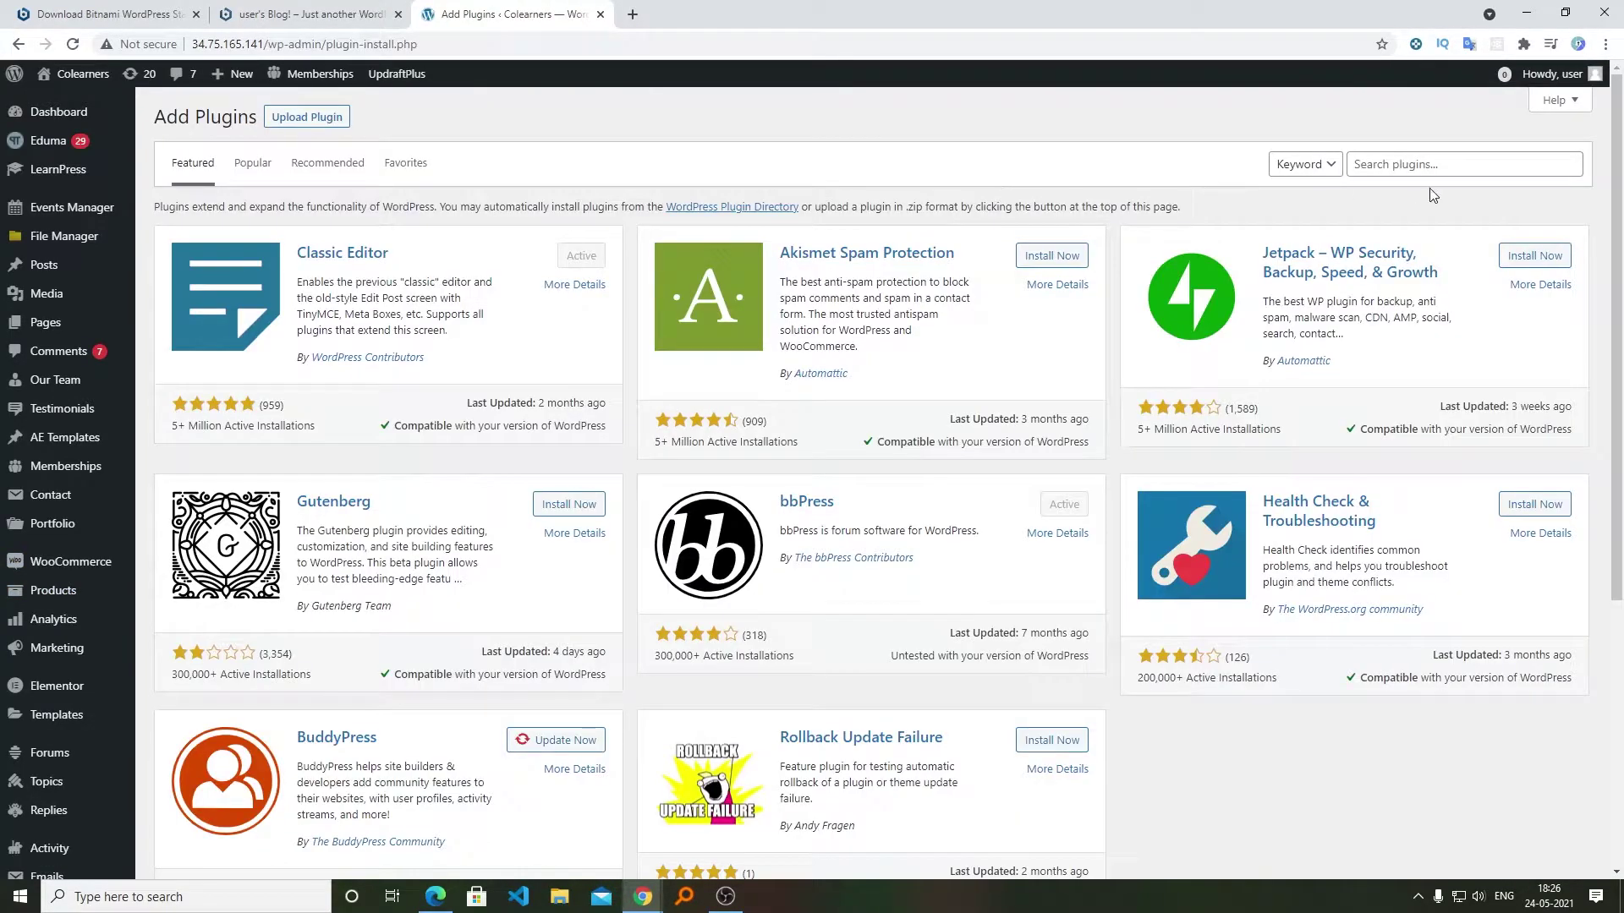
{"action": "left_click", "coordinate": [1432, 165]}
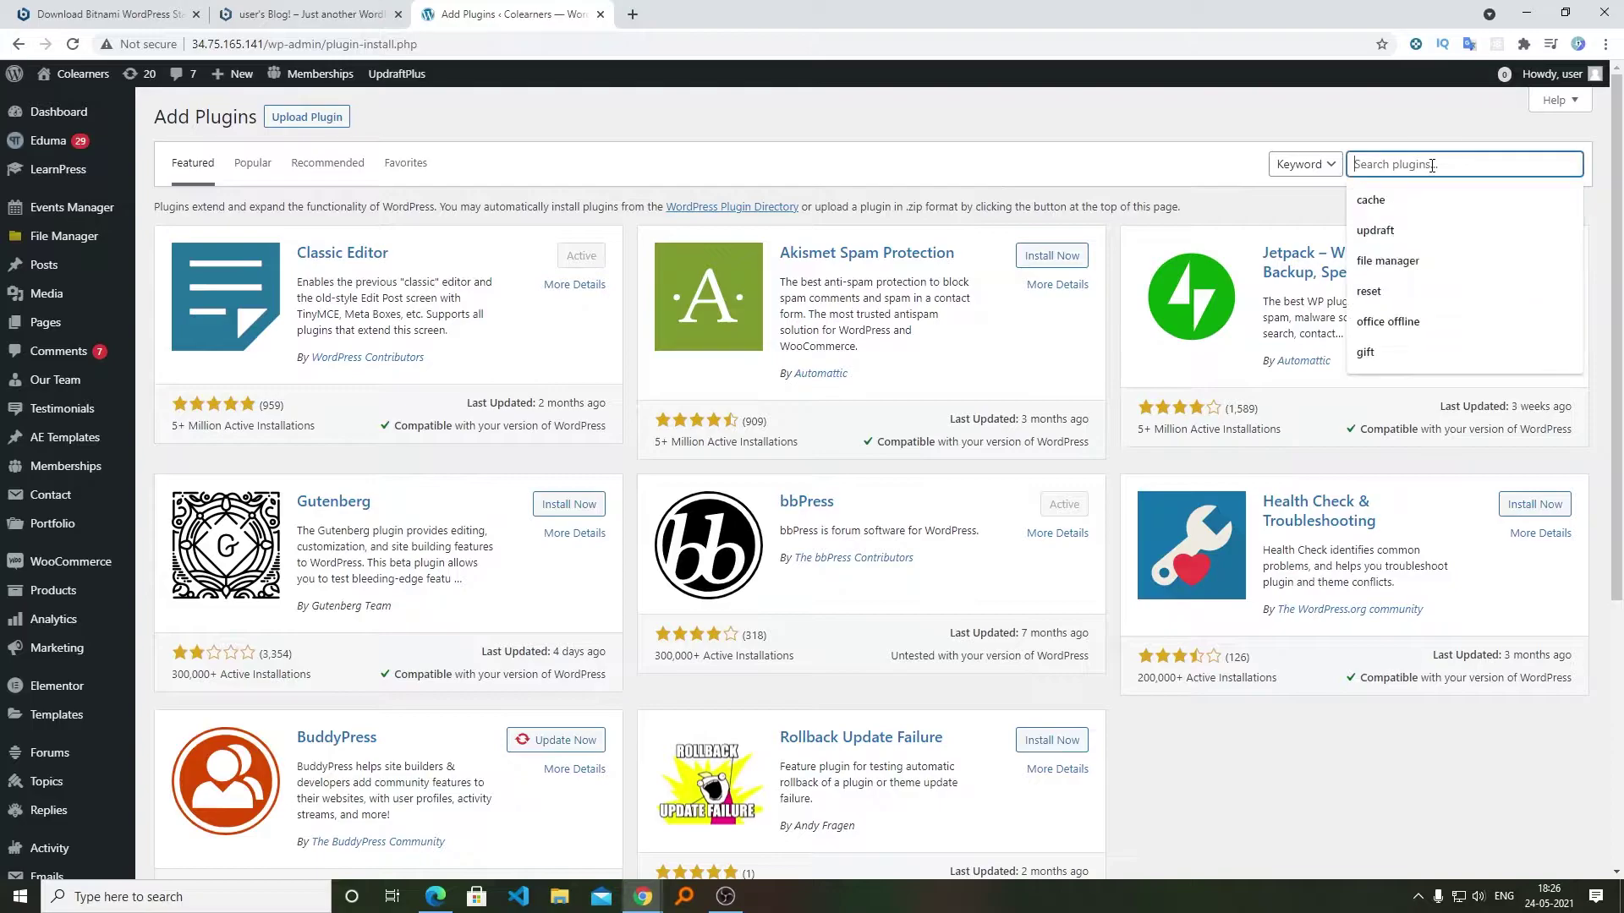
{"action": "left_click", "coordinate": [1400, 228]}
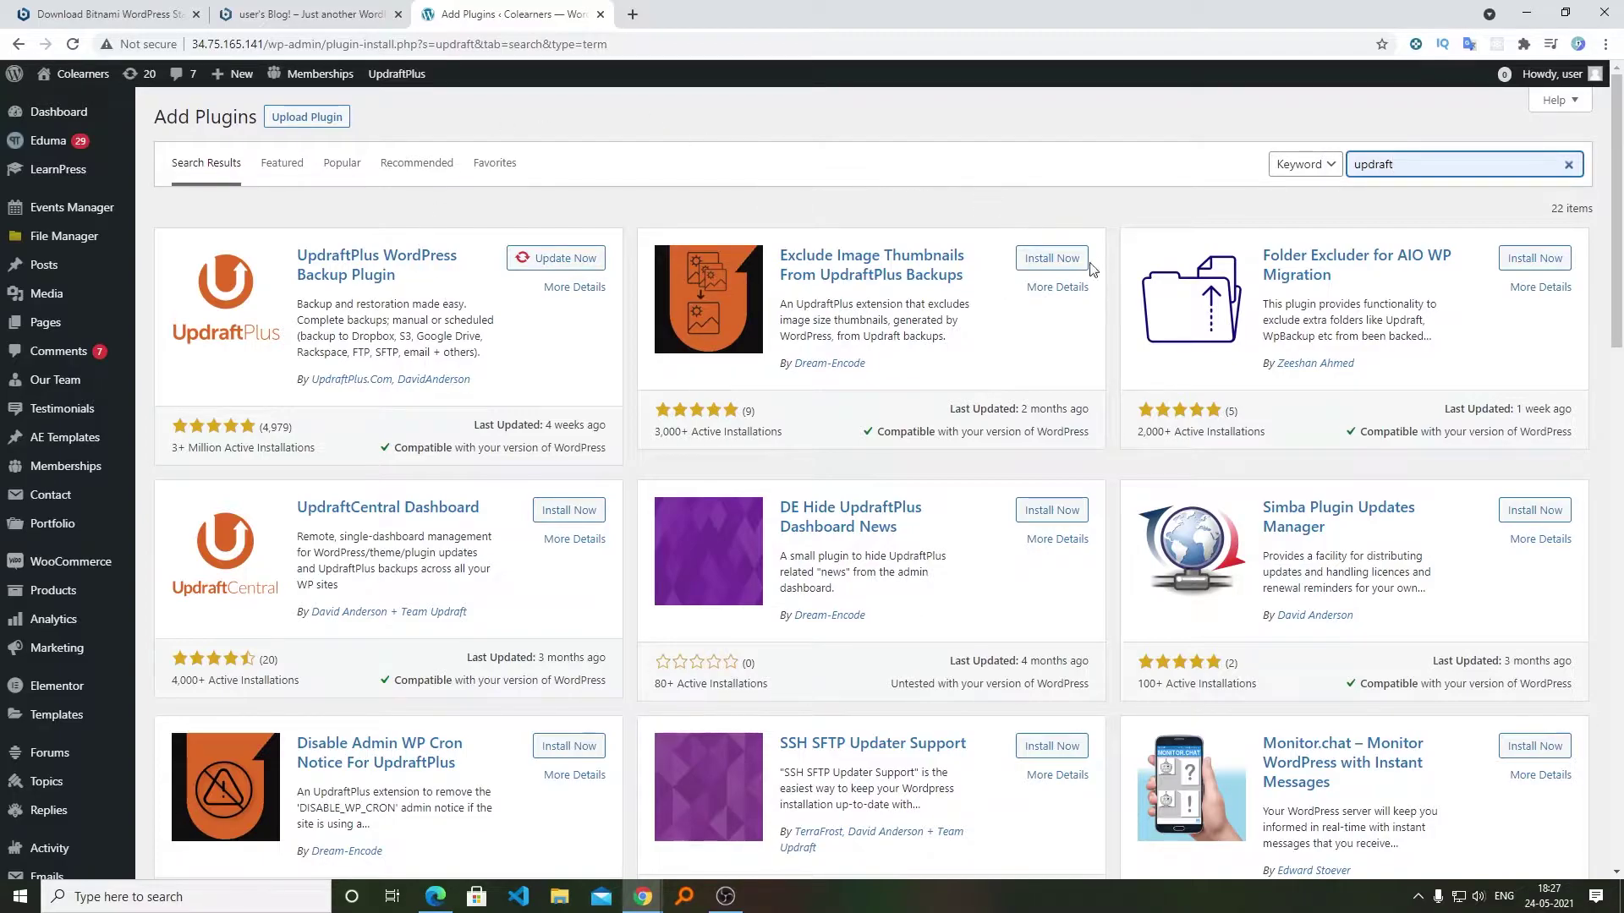
{"action": "left_click", "coordinate": [531, 262]}
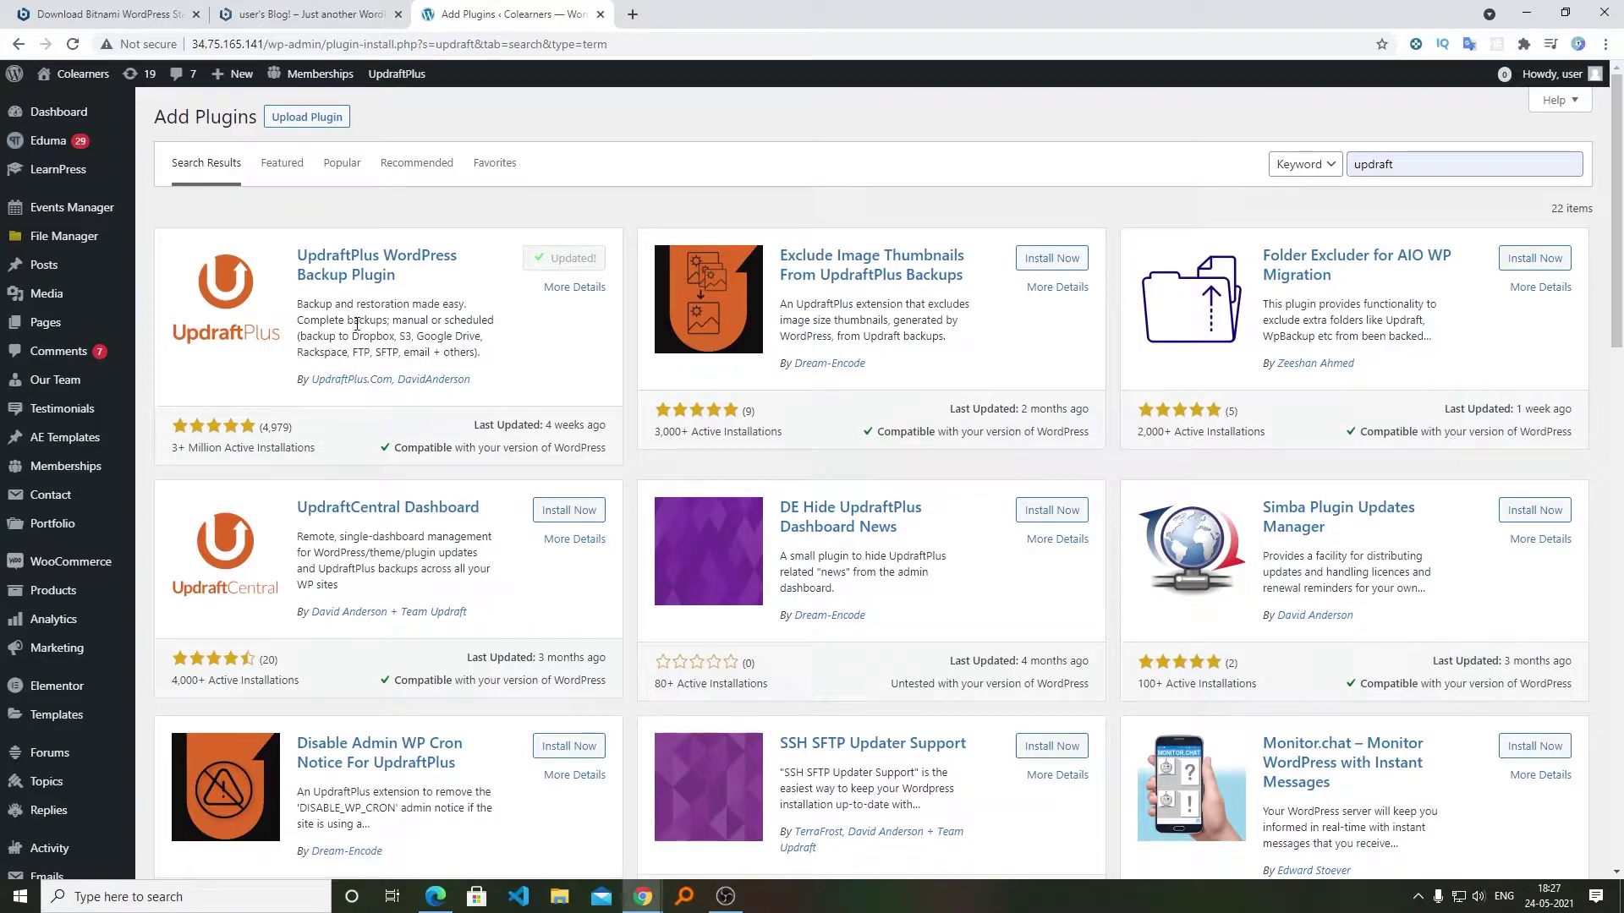
- Go to the UpdraftPlus Settings tab from the admin dashboard
{"action": "mouse_move", "coordinate": [108, 514]}
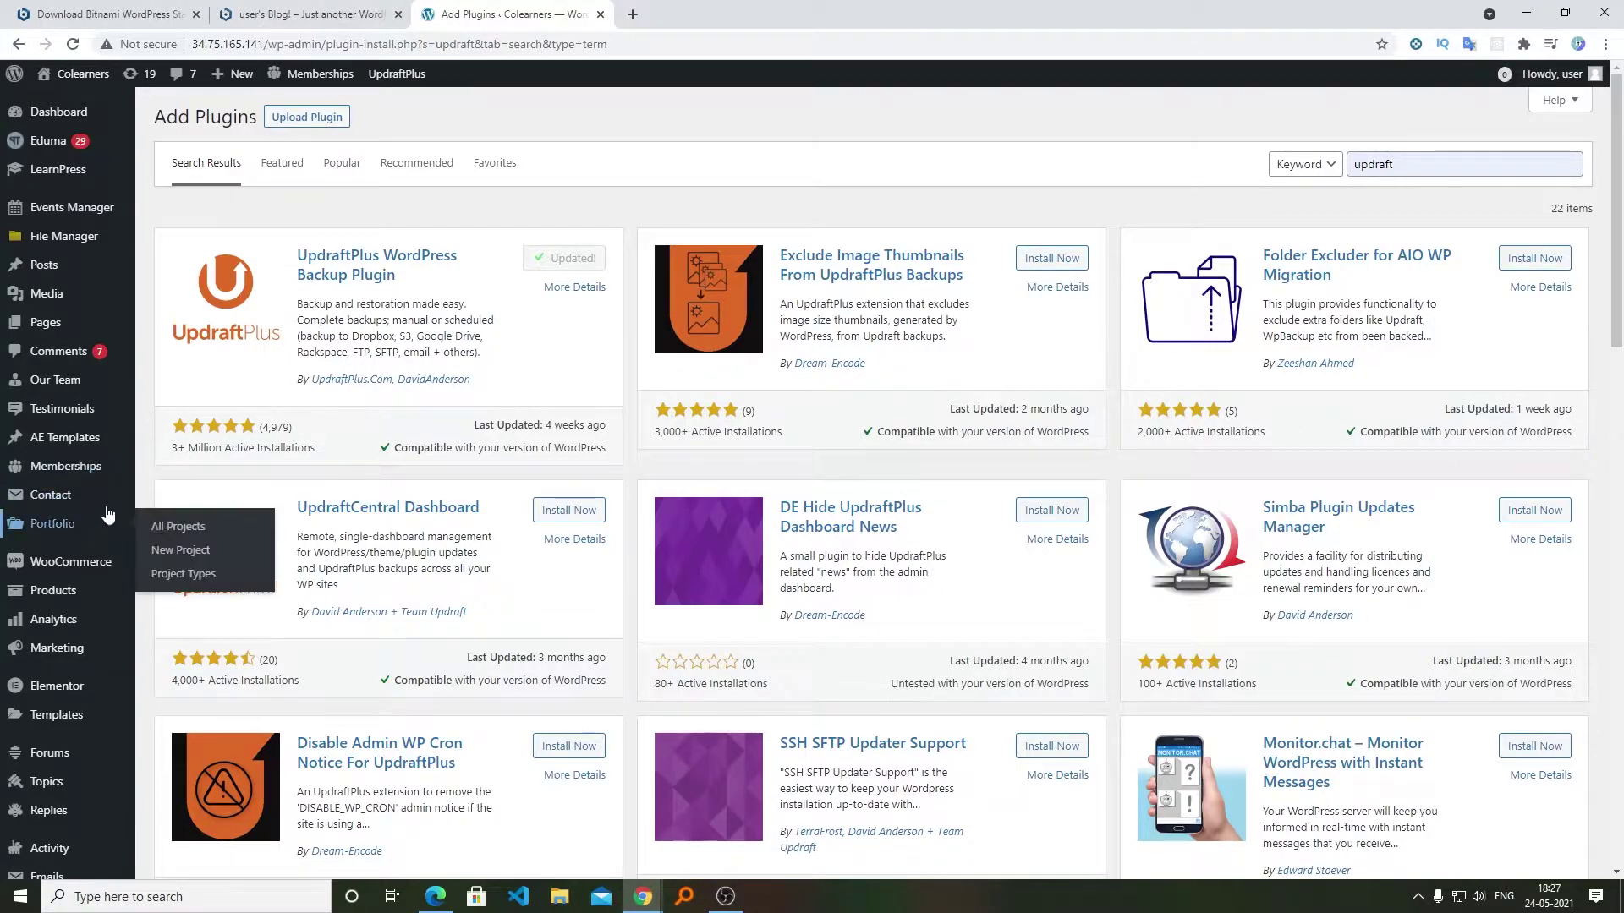
{"action": "left_click", "coordinate": [68, 121]}
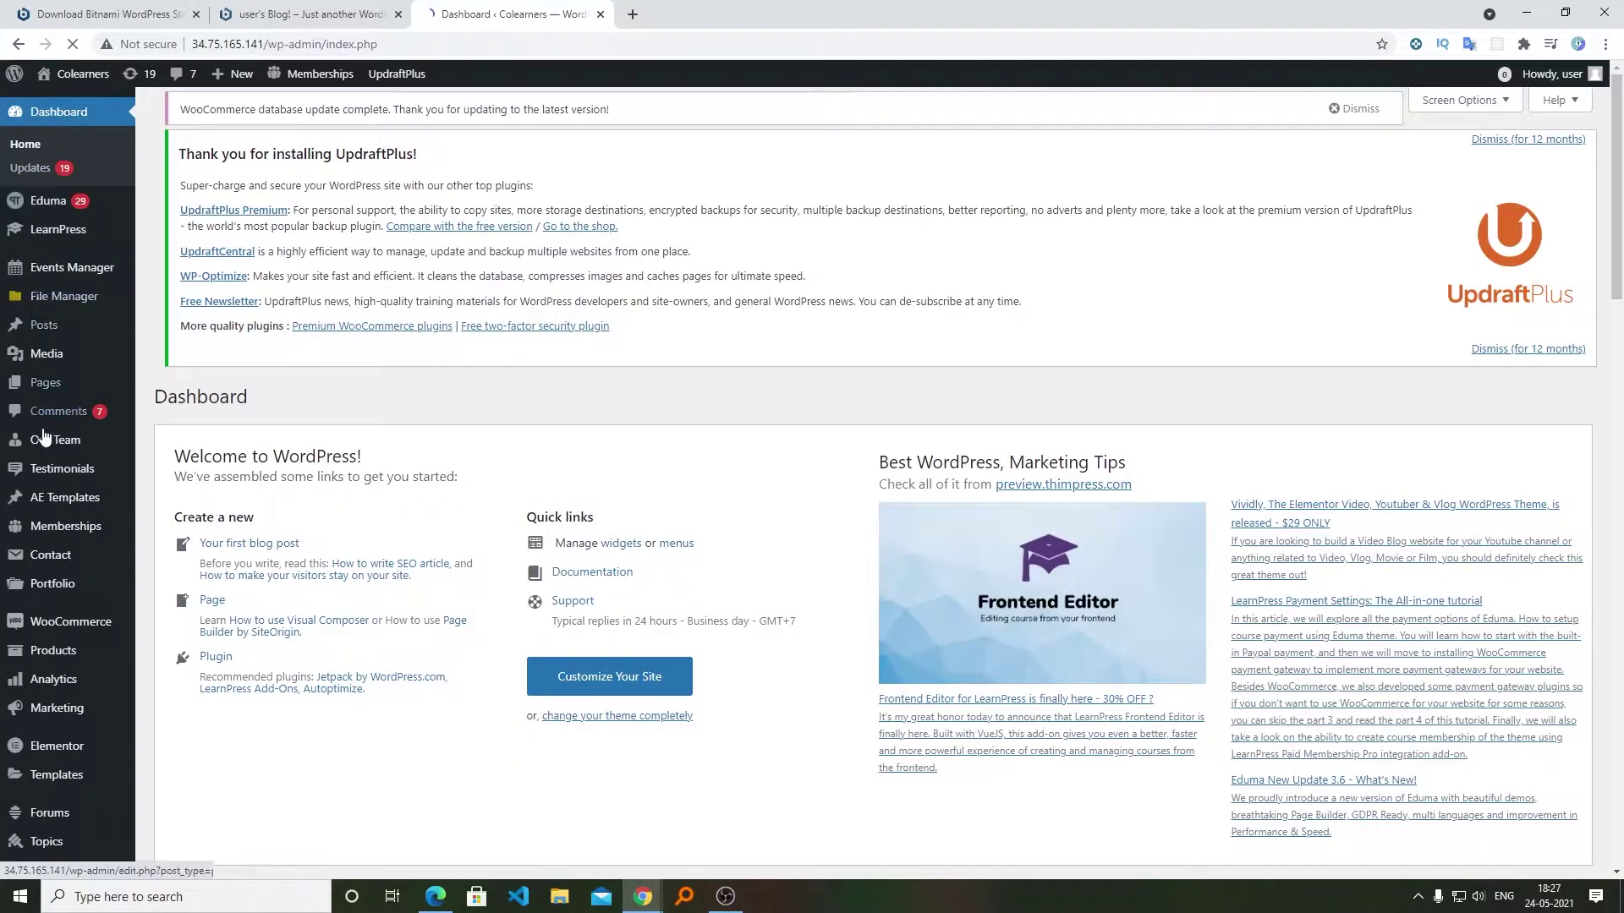
{"action": "scroll", "coordinate": [50, 592], "scroll_direction": "down", "scroll_amount": 4}
{"action": "mouse_move", "coordinate": [54, 717]}
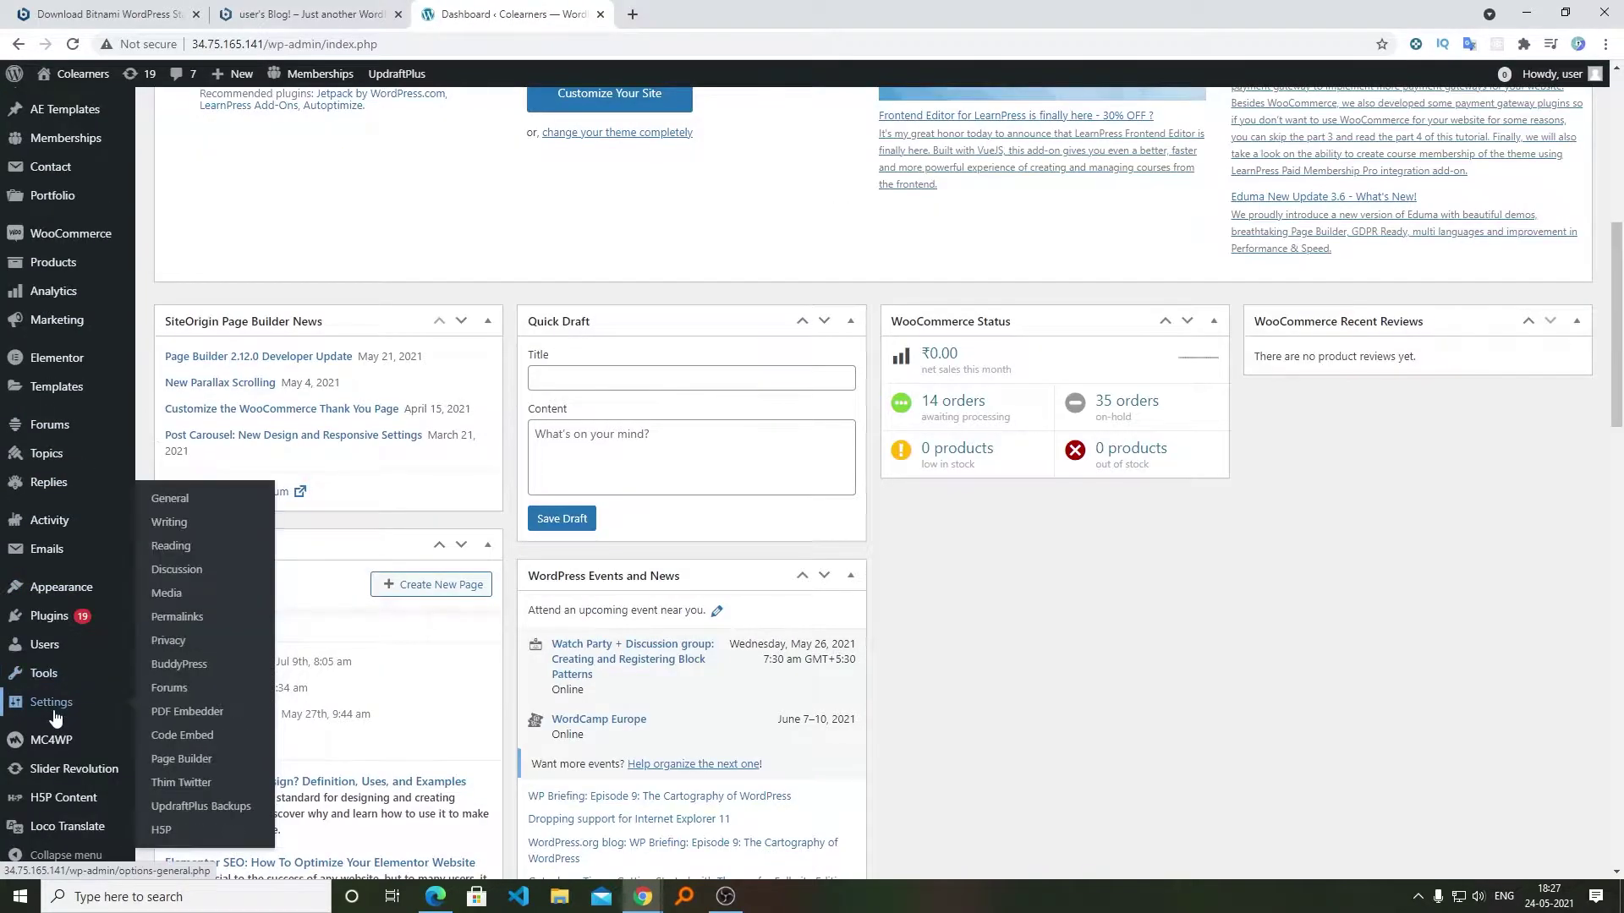
{"action": "left_click", "coordinate": [210, 807]}
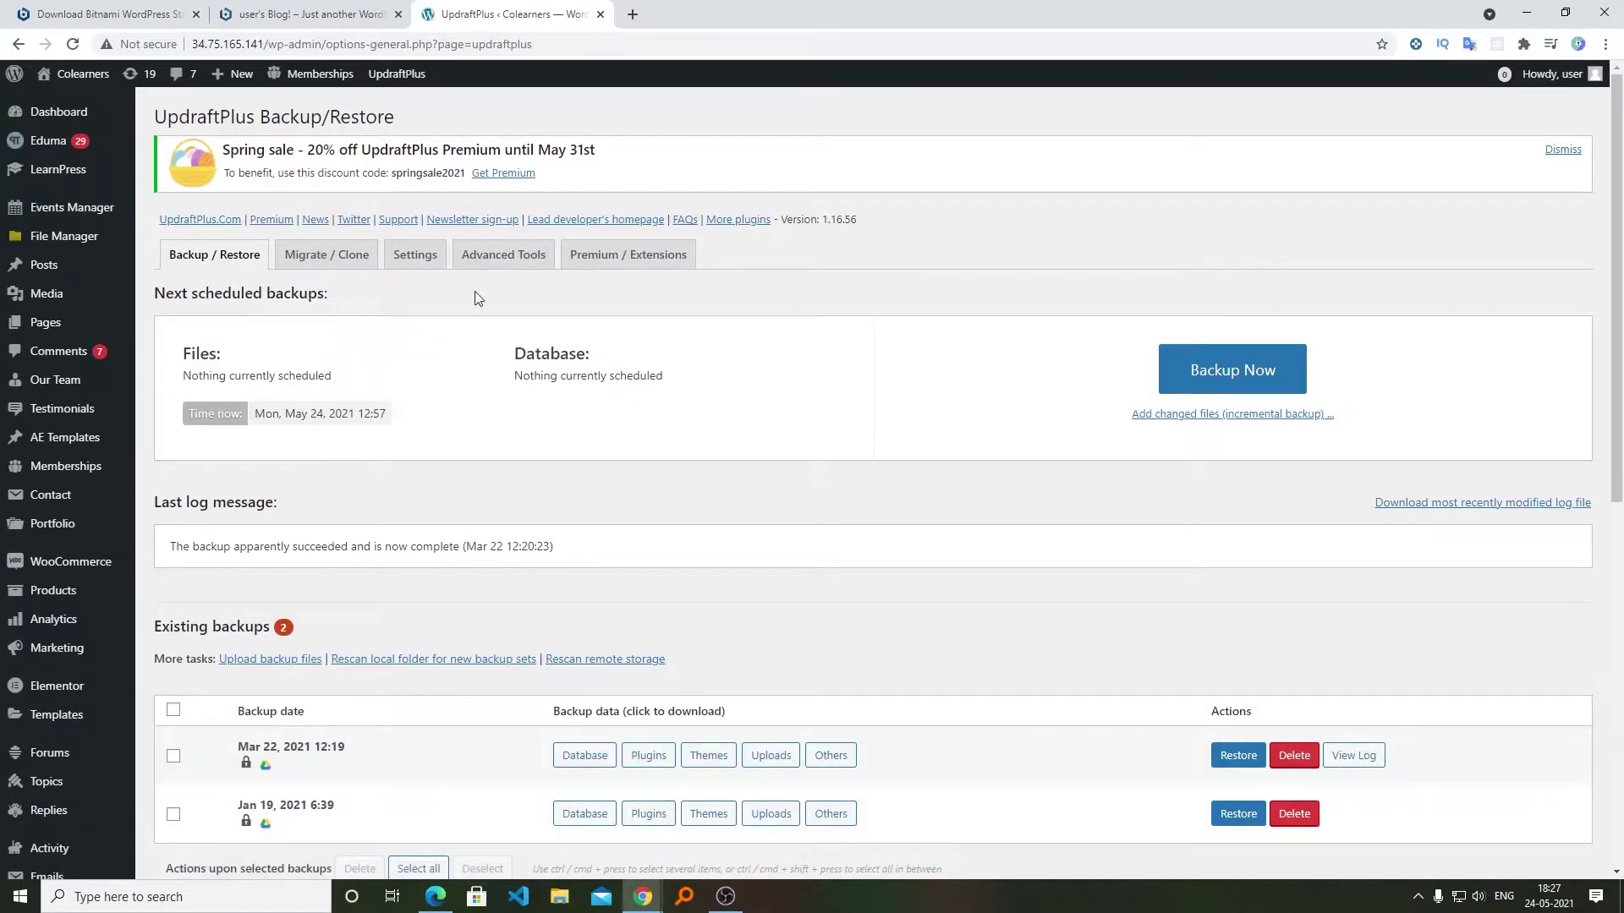
{"action": "left_click", "coordinate": [415, 255]}
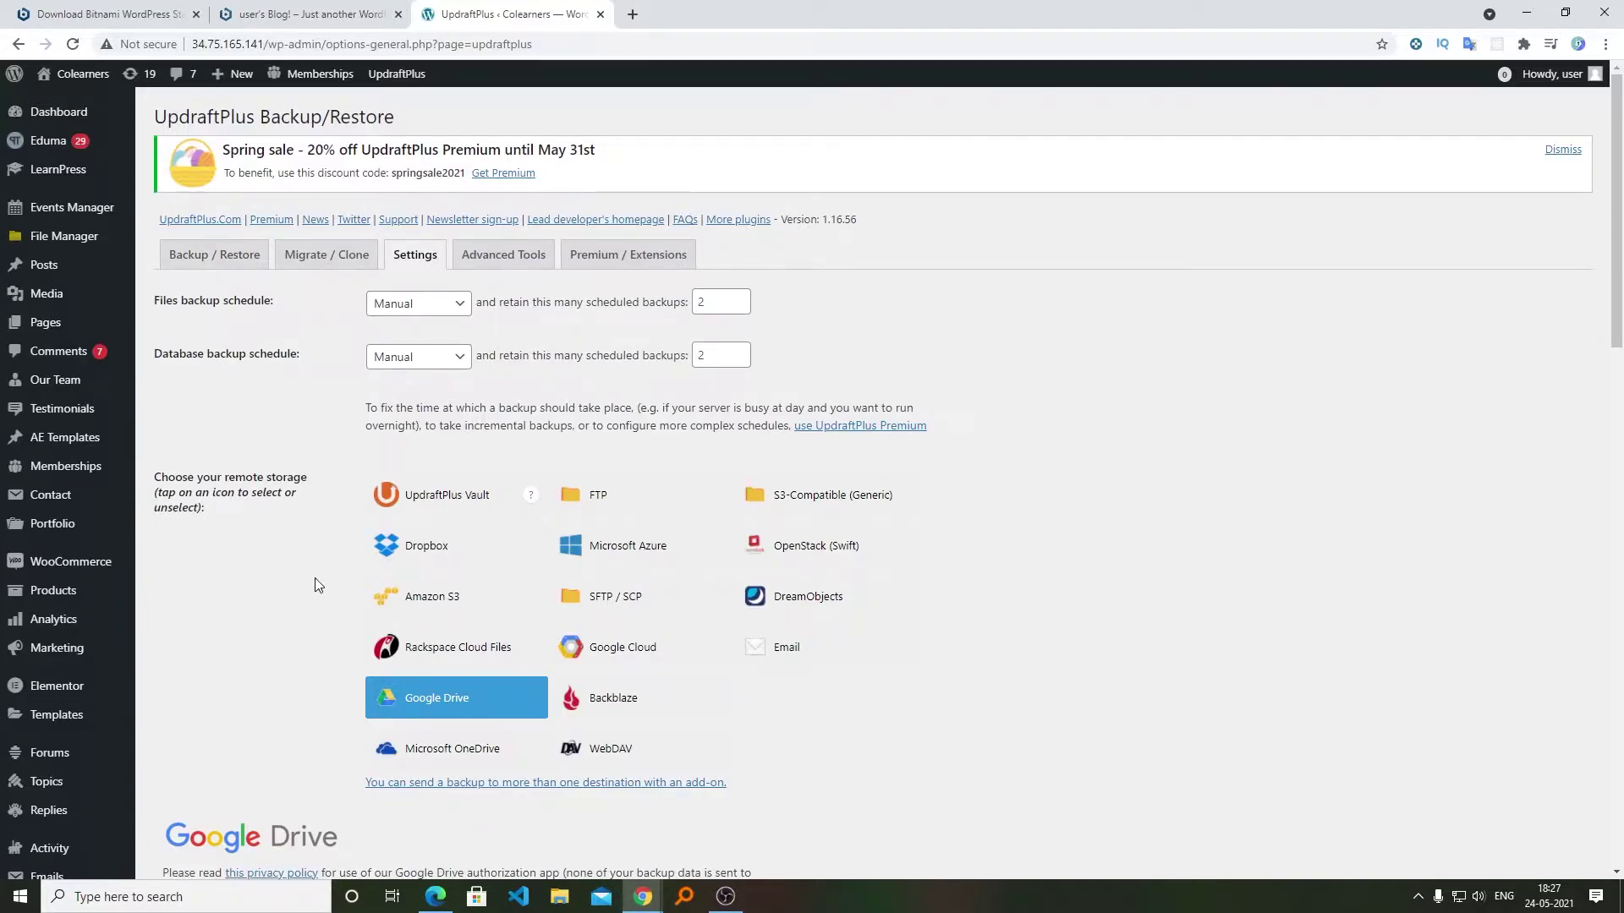
- Save the UpdraftPlus settings with Google Drive storage and 2 retained backups
{"action": "scroll", "coordinate": [320, 559], "scroll_direction": "down", "scroll_amount": 5}
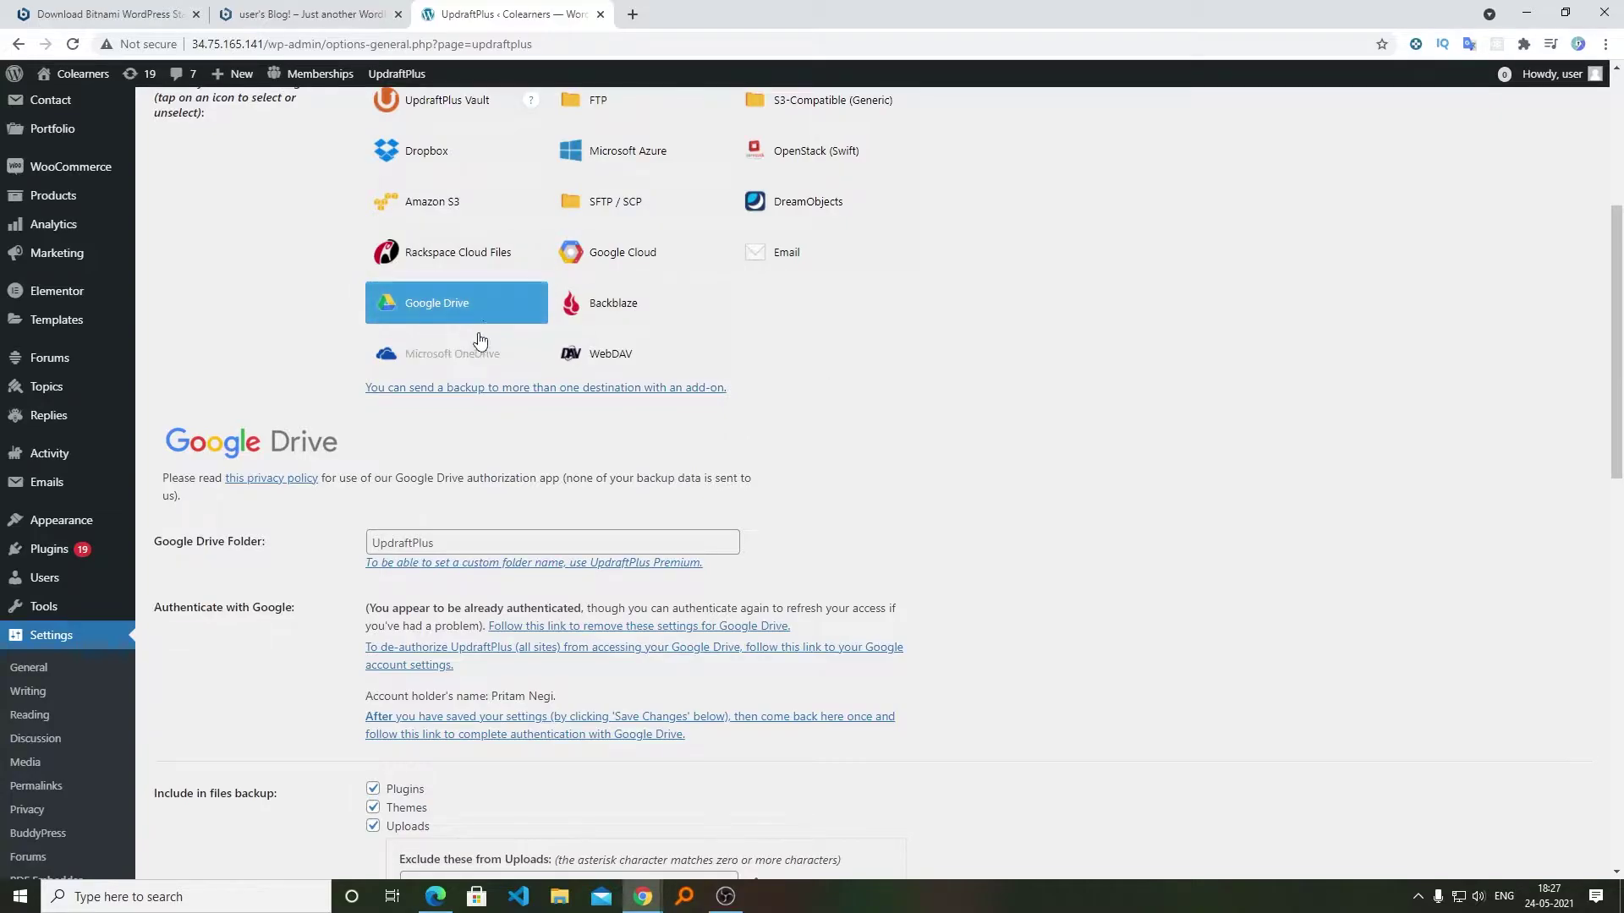
{"action": "scroll", "coordinate": [904, 519], "scroll_direction": "up", "scroll_amount": 2}
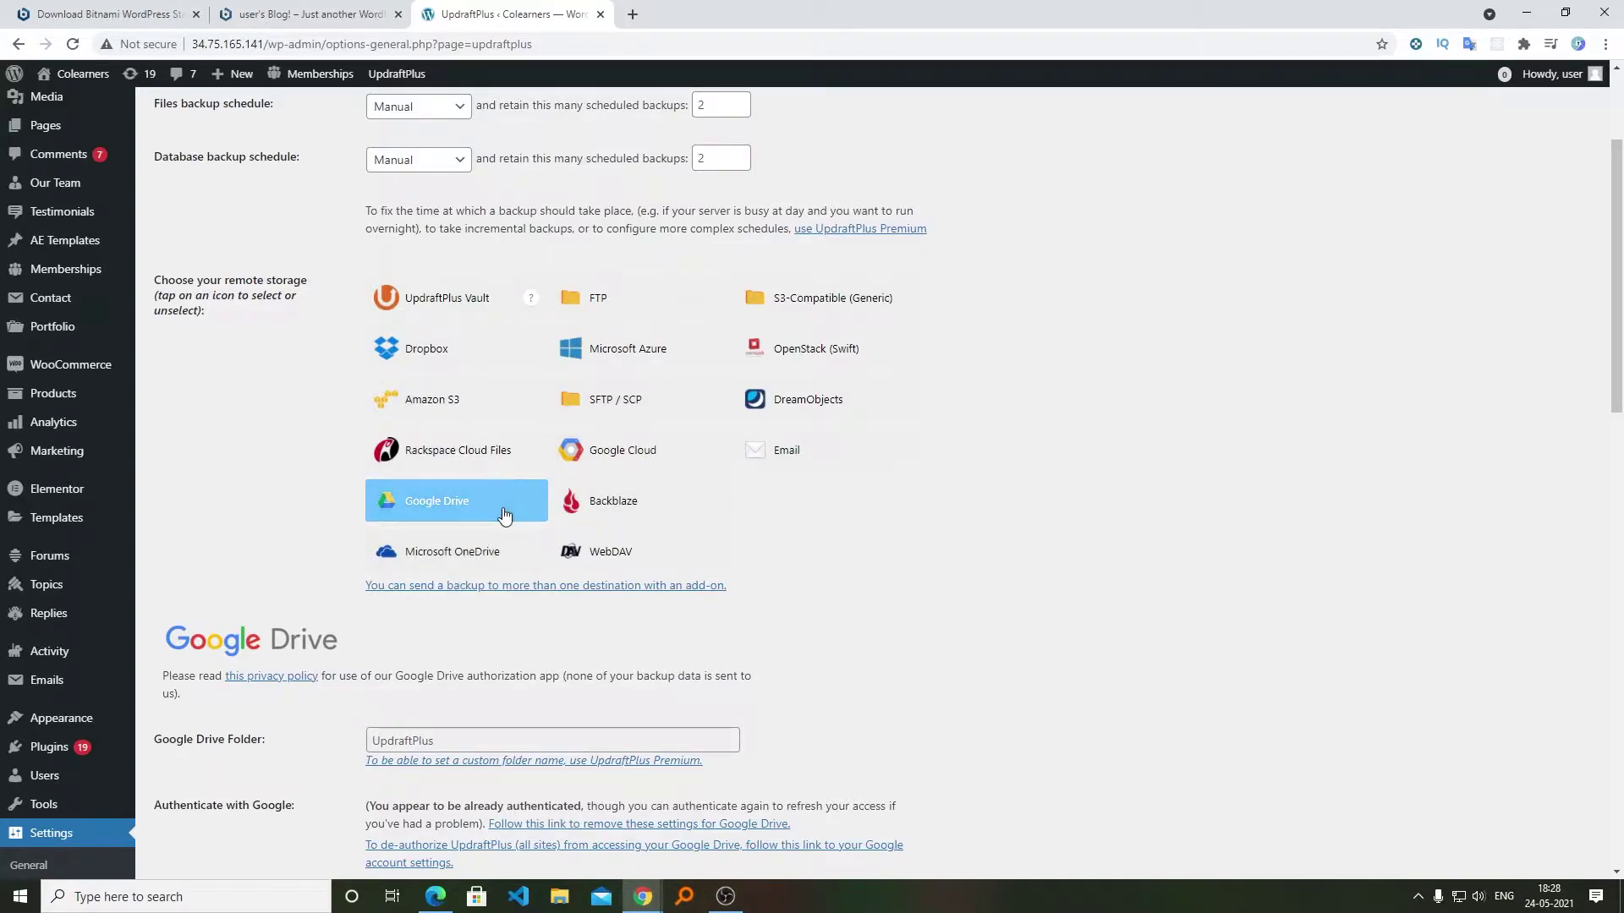
{"action": "scroll", "coordinate": [817, 524], "scroll_direction": "down", "scroll_amount": 5}
{"action": "scroll", "coordinate": [816, 520], "scroll_direction": "down", "scroll_amount": 10}
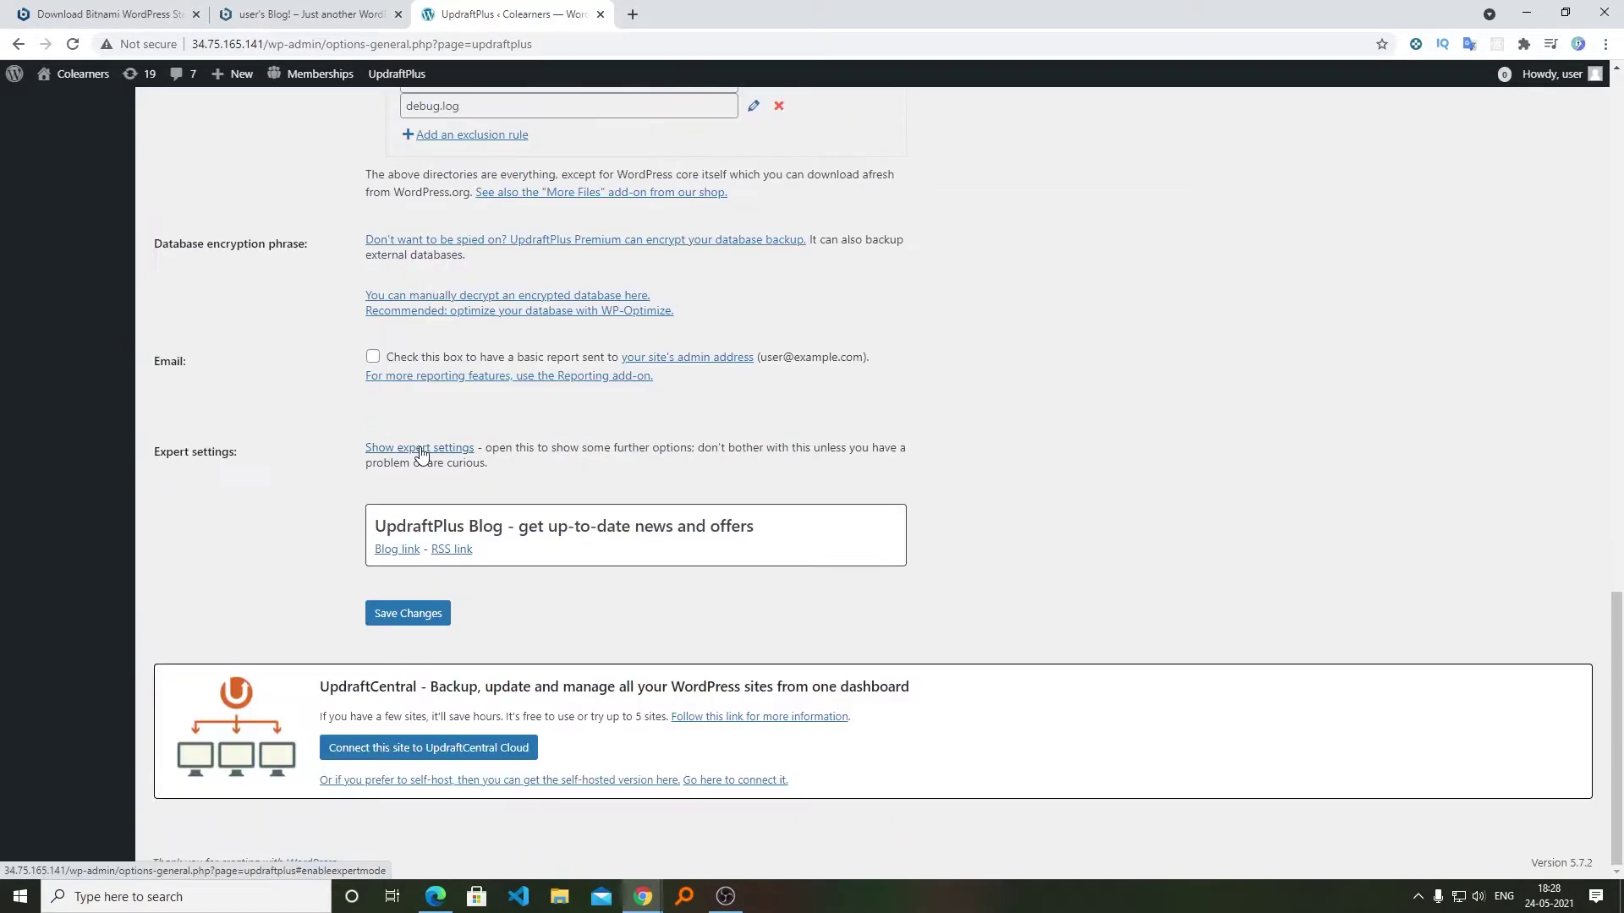
{"action": "scroll", "coordinate": [420, 457], "scroll_direction": "up", "scroll_amount": 14}
{"action": "scroll", "coordinate": [505, 474], "scroll_direction": "down", "scroll_amount": 5}
{"action": "scroll", "coordinate": [491, 355], "scroll_direction": "up", "scroll_amount": 2}
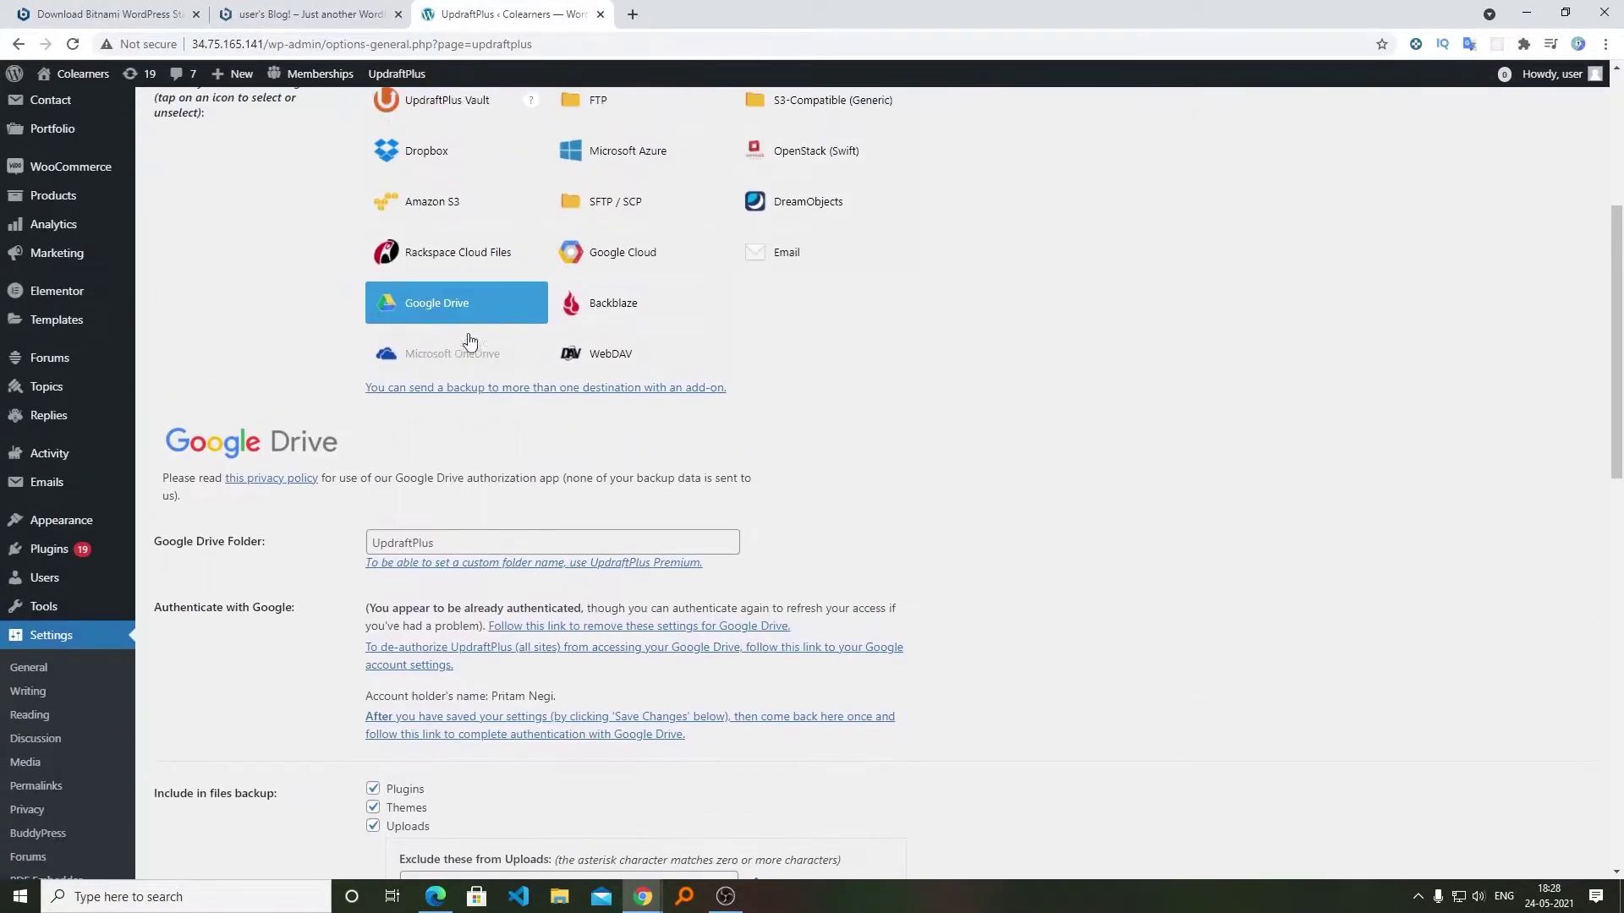
{"action": "scroll", "coordinate": [456, 321], "scroll_direction": "down", "scroll_amount": 2}
{"action": "scroll", "coordinate": [620, 577], "scroll_direction": "down", "scroll_amount": 9}
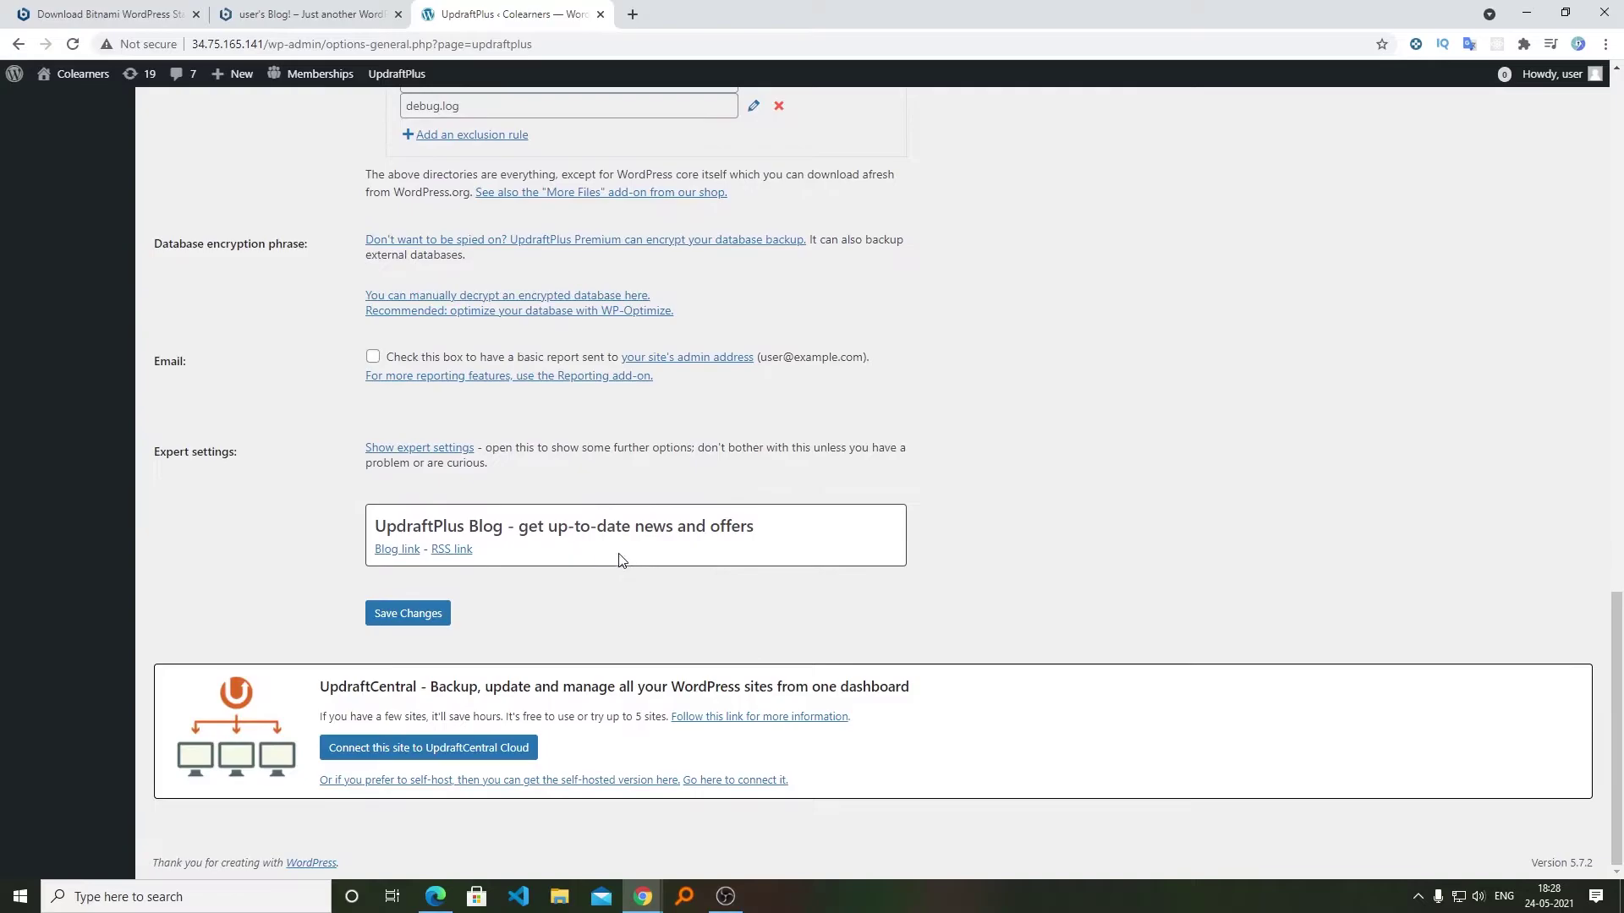
{"action": "left_click", "coordinate": [414, 613]}
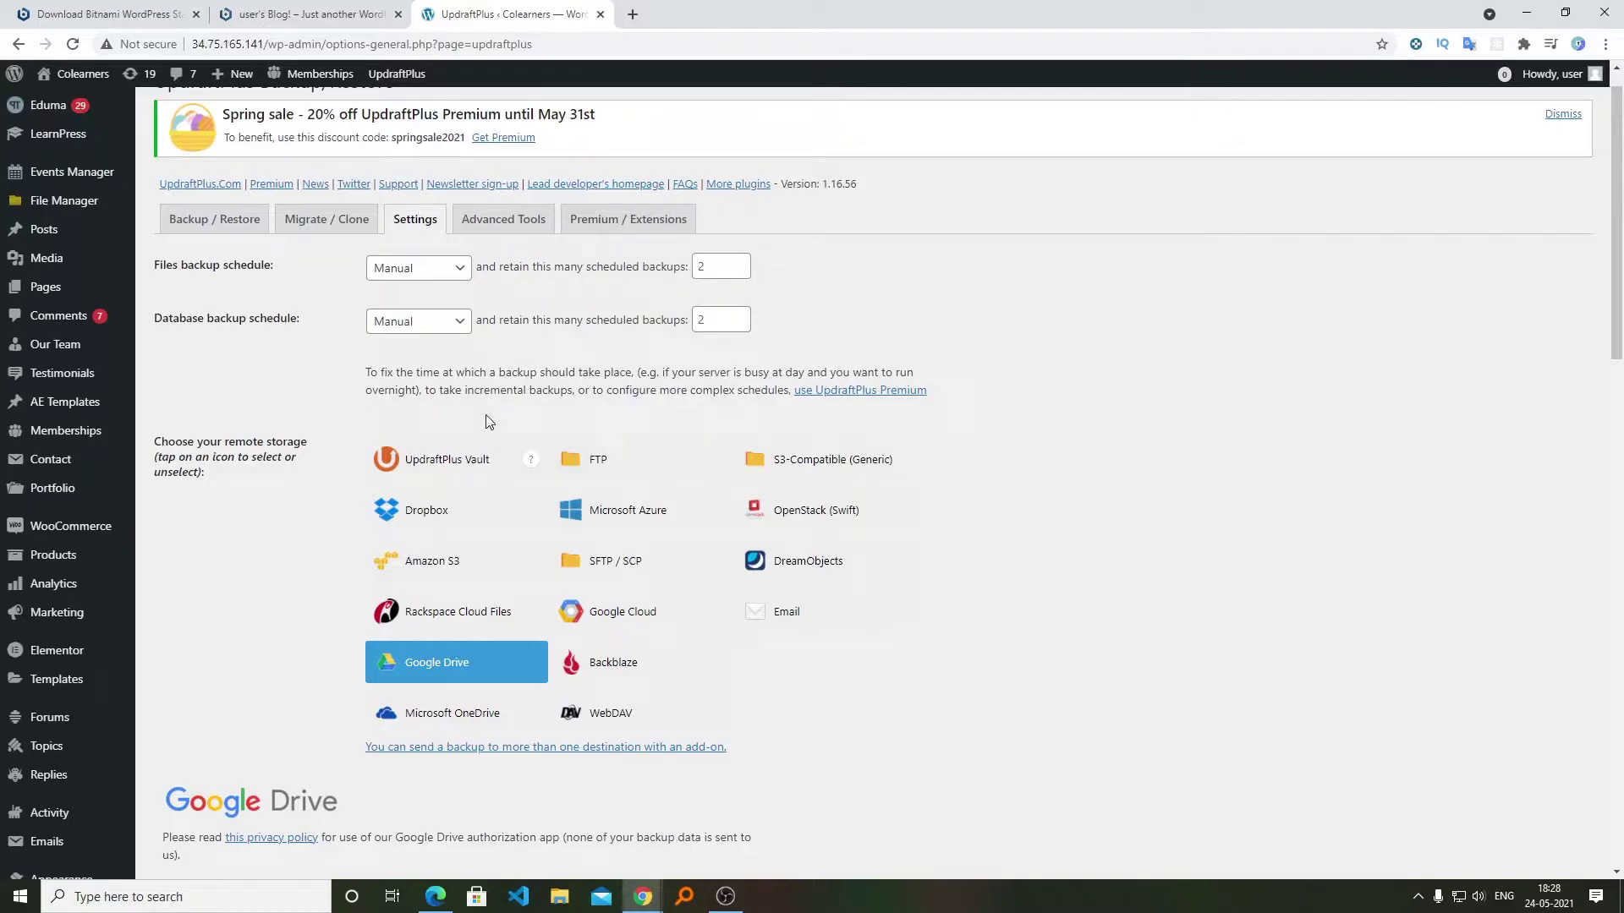
{"action": "scroll", "coordinate": [307, 384], "scroll_direction": "up", "scroll_amount": 1}
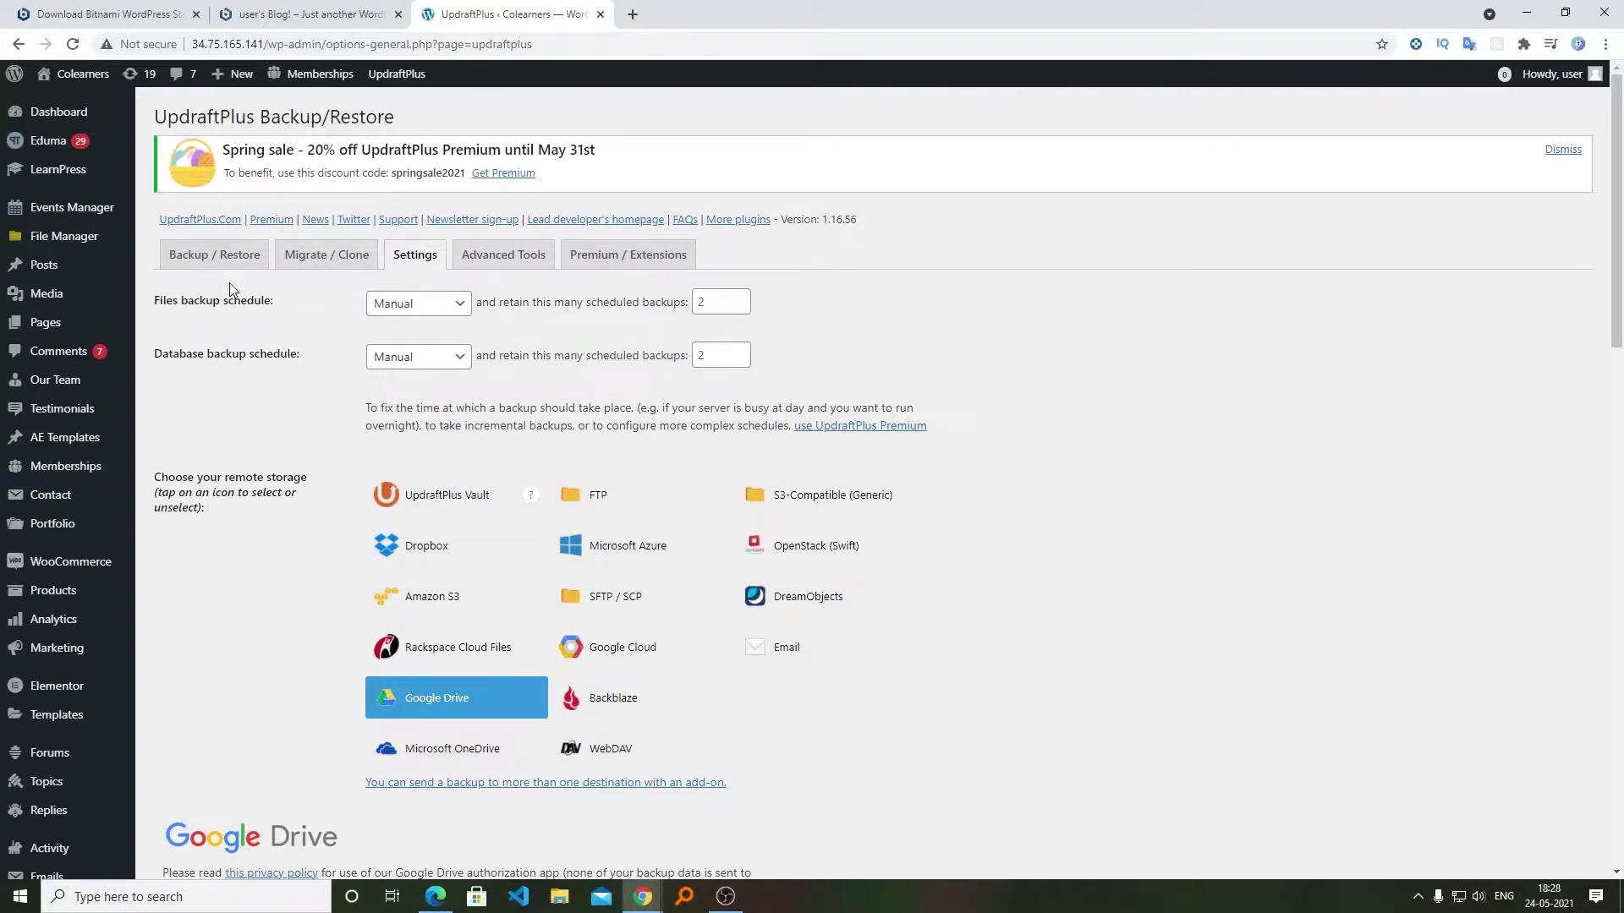
- Run a manual-deletion-only Backup Now, producing the May 24, 2021 12:59 backup
{"action": "left_click", "coordinate": [215, 262]}
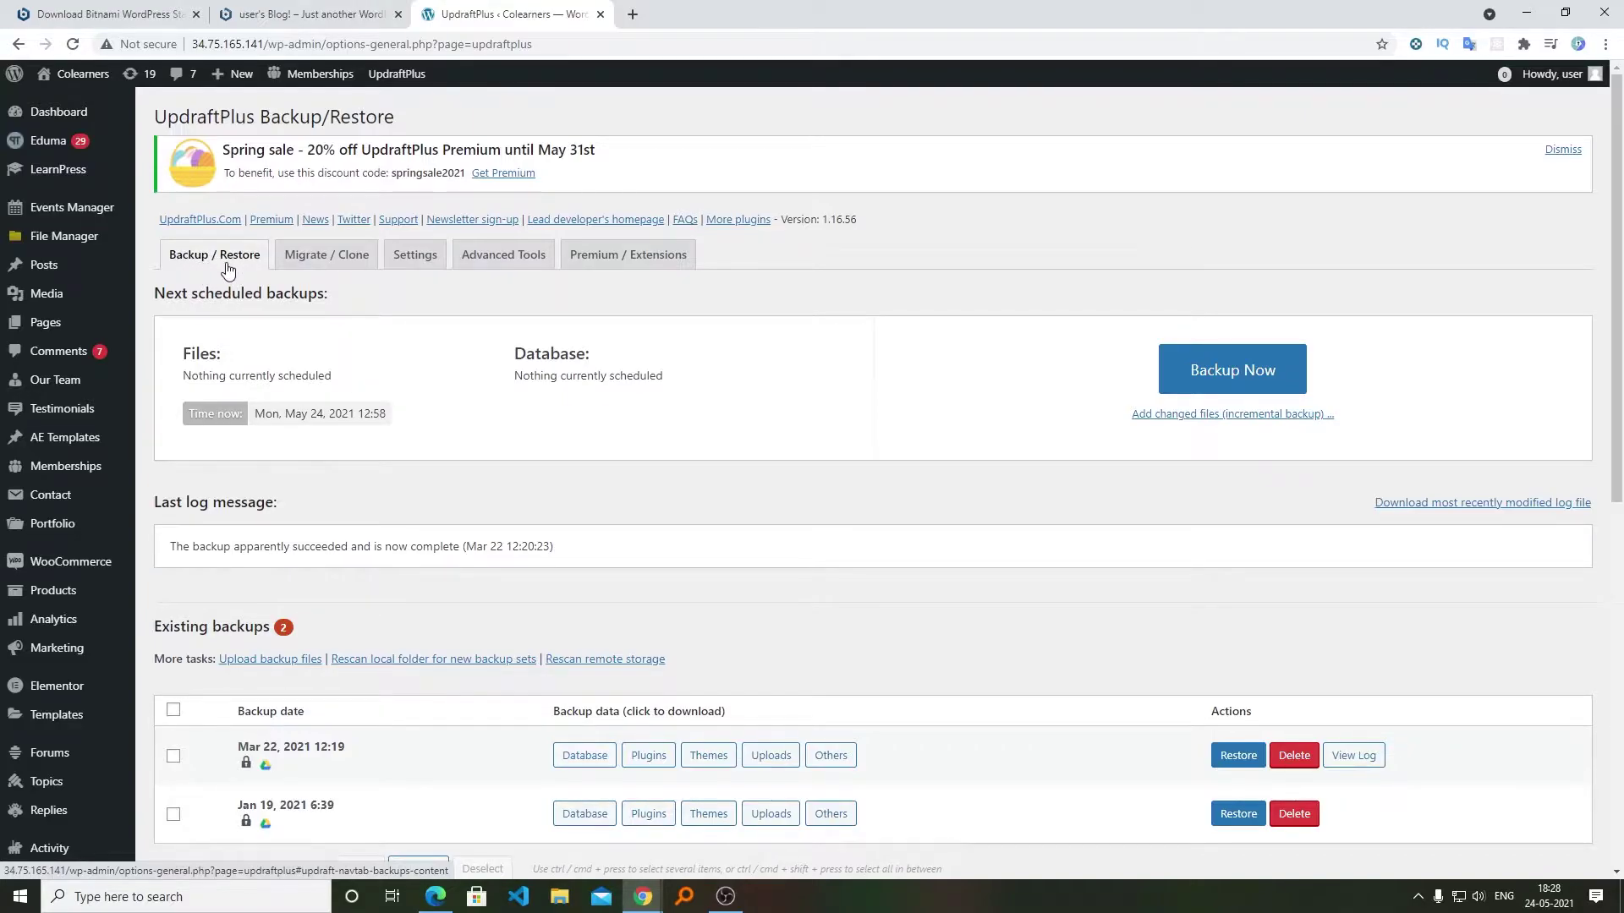
{"action": "scroll", "coordinate": [597, 563], "scroll_direction": "down", "scroll_amount": 7}
{"action": "scroll", "coordinate": [606, 555], "scroll_direction": "up", "scroll_amount": 5}
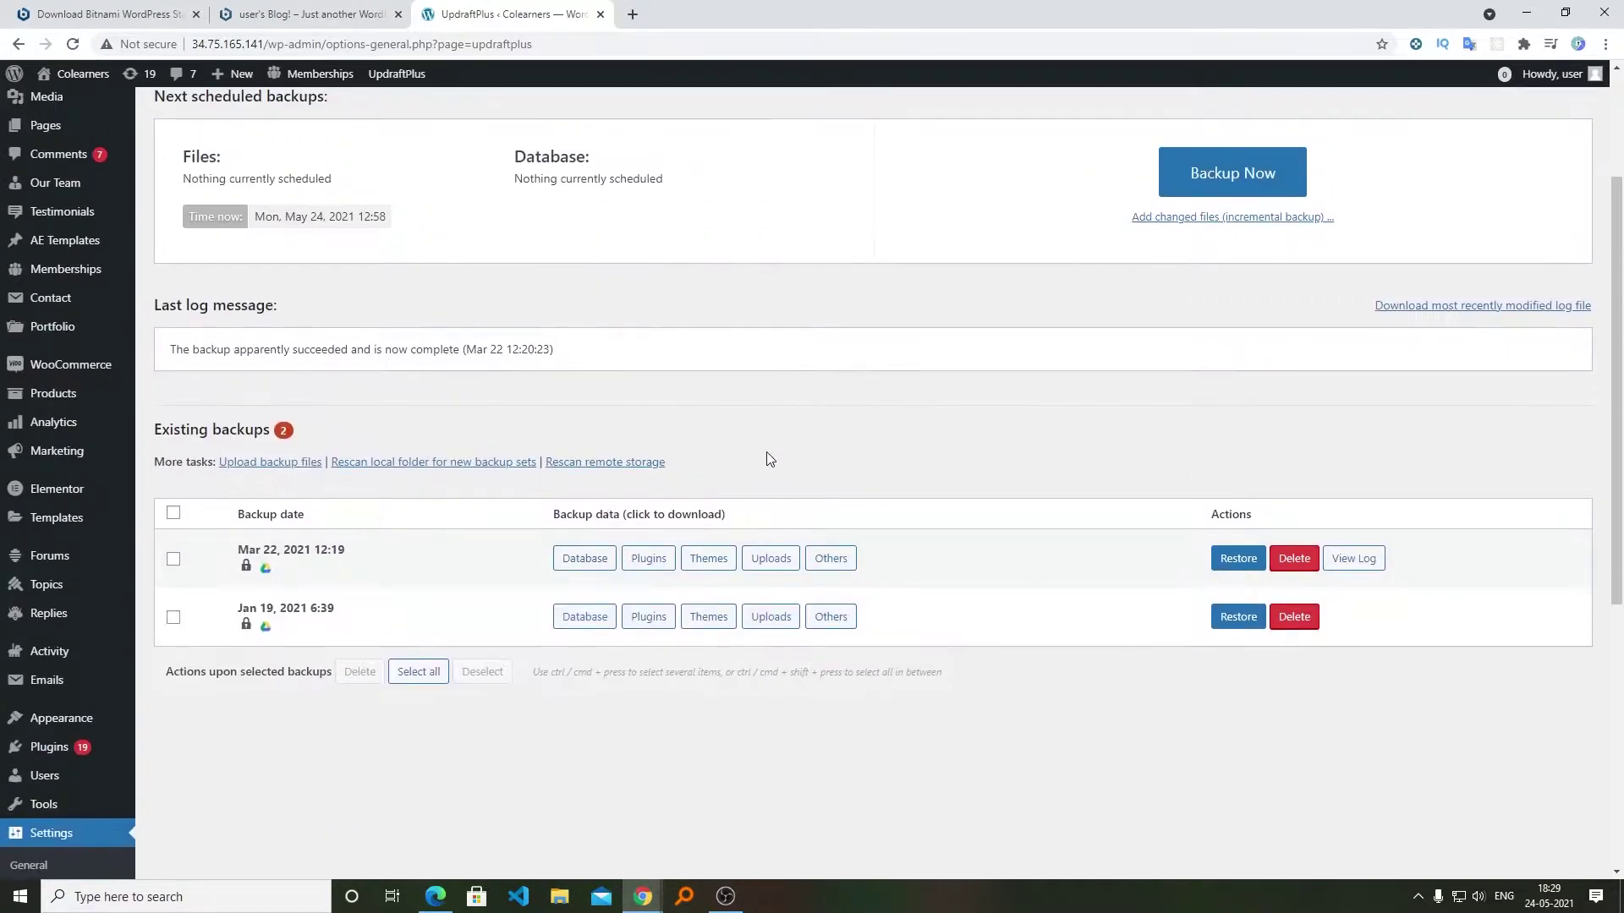
{"action": "scroll", "coordinate": [931, 473], "scroll_direction": "up", "scroll_amount": 3}
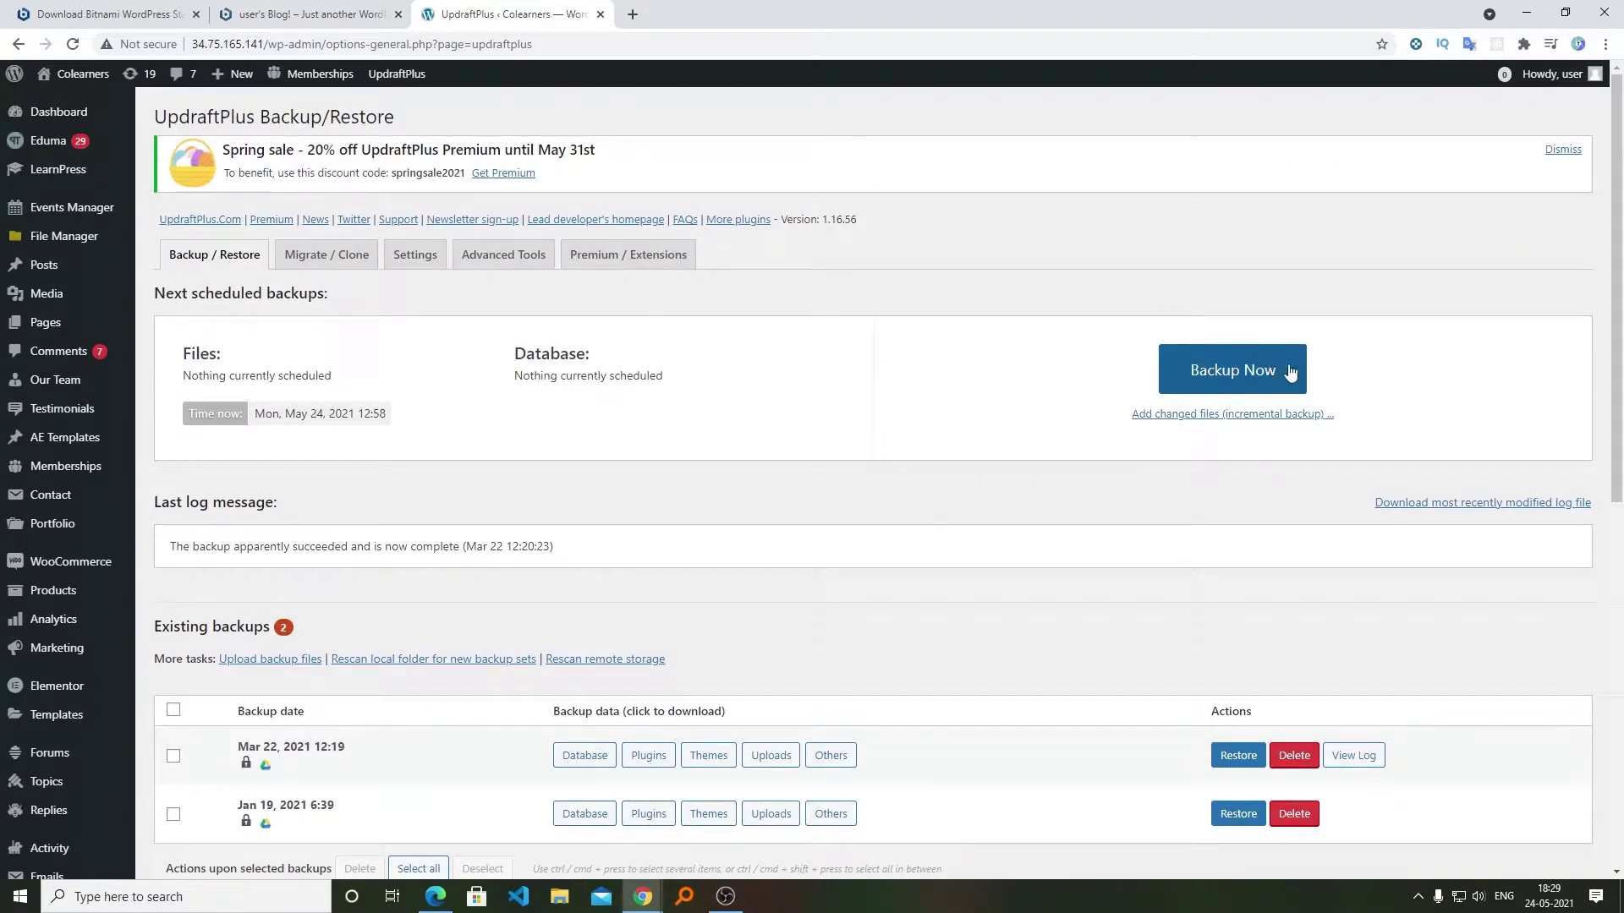
{"action": "left_click", "coordinate": [1281, 370]}
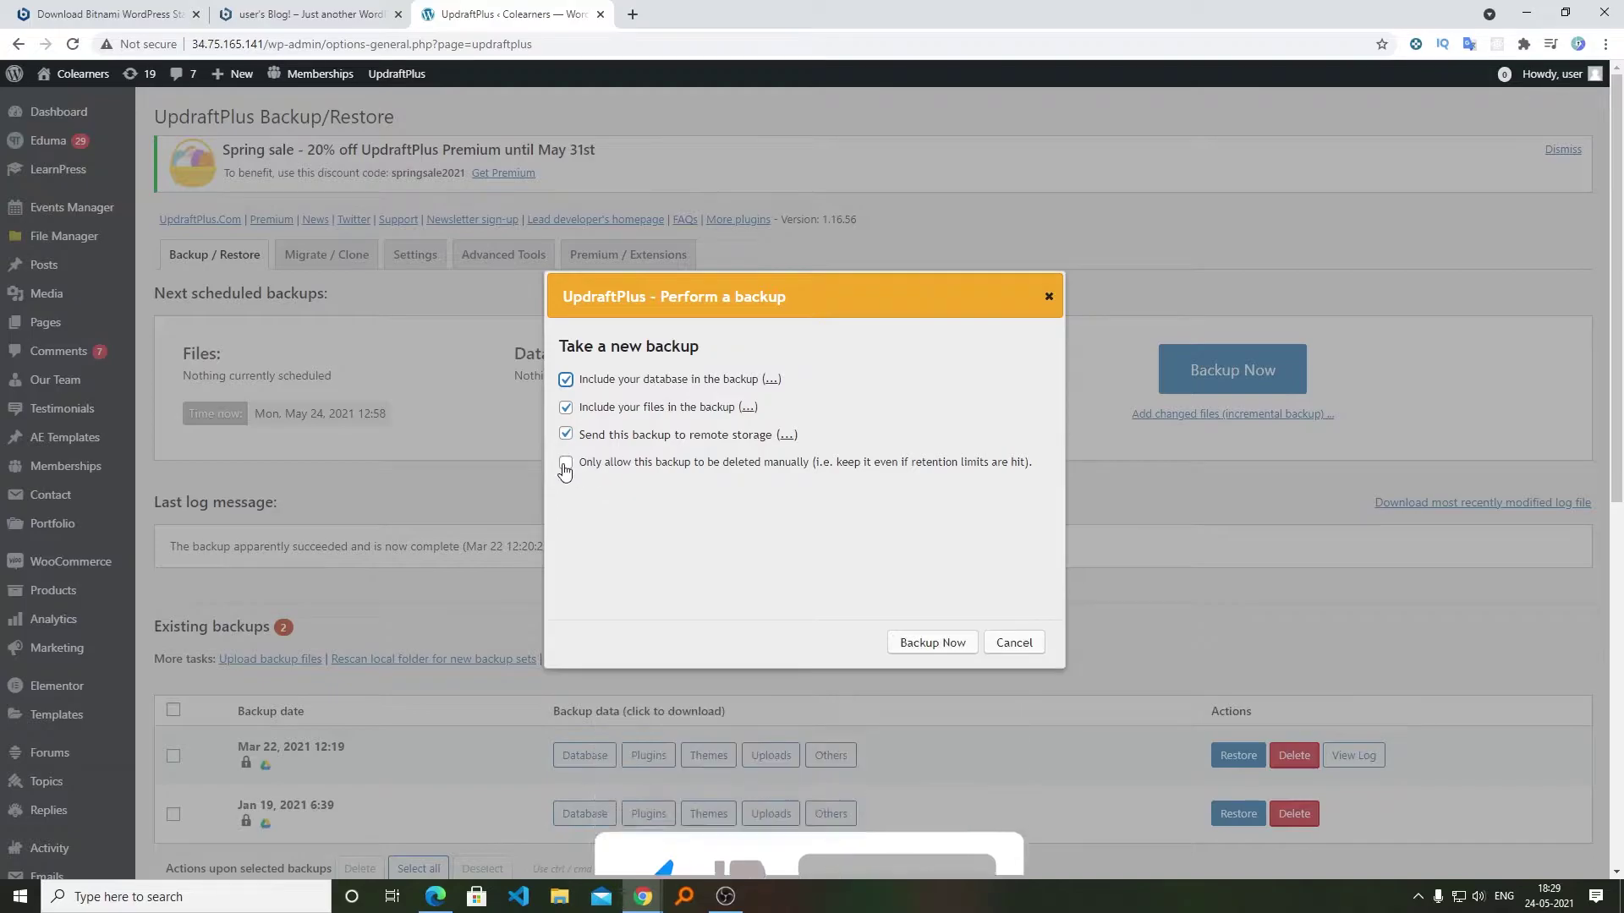
{"action": "left_click", "coordinate": [565, 463]}
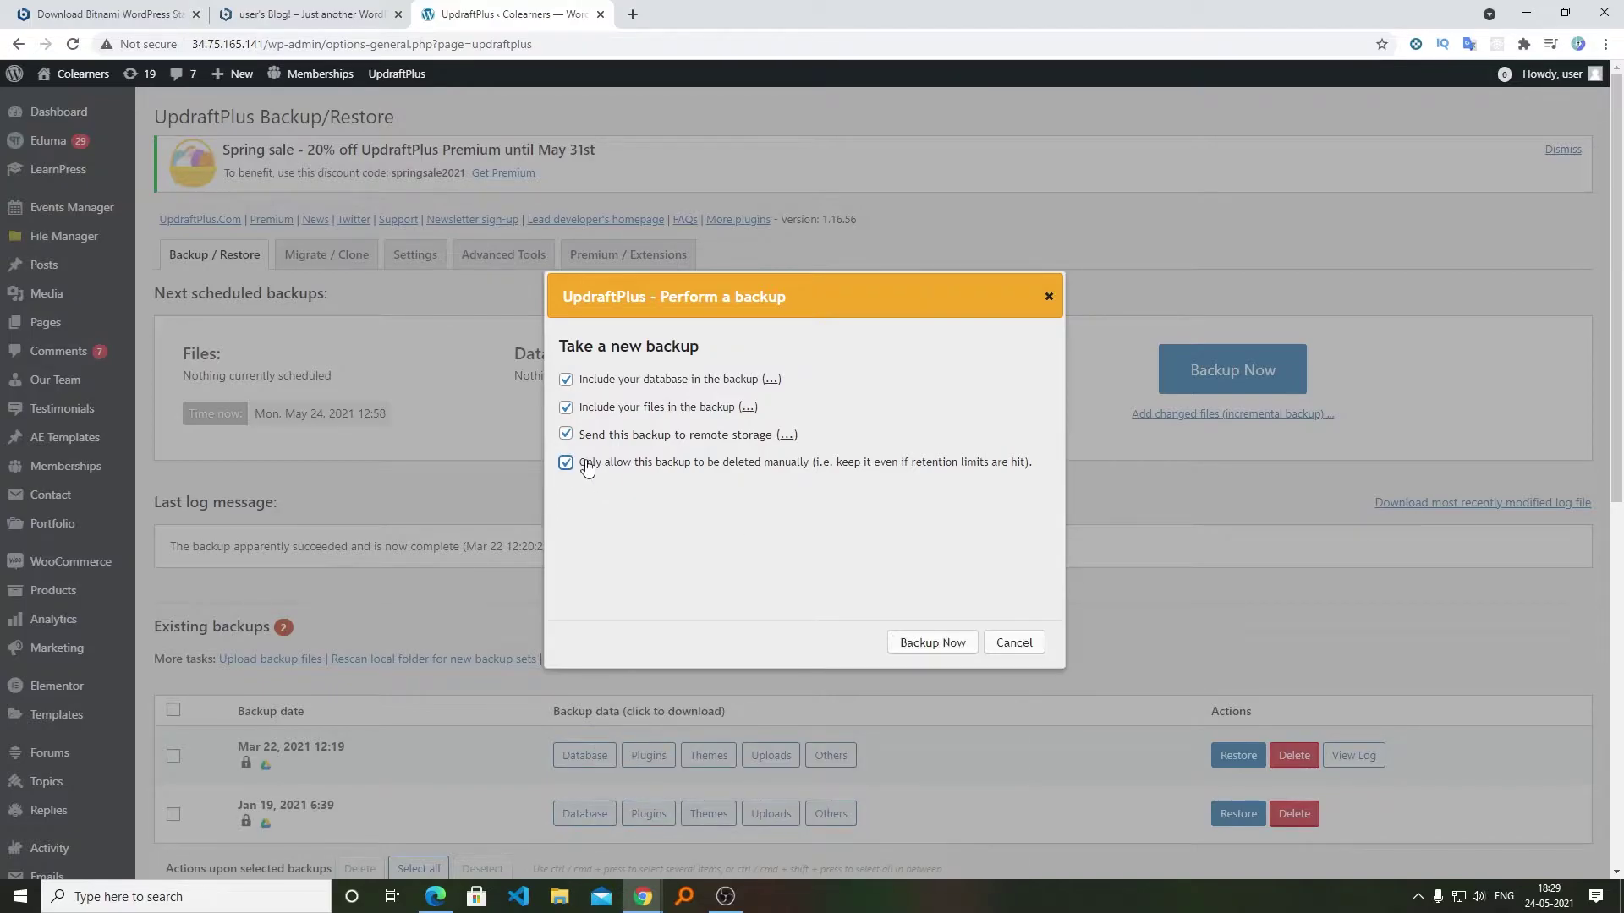
{"action": "left_click", "coordinate": [965, 643]}
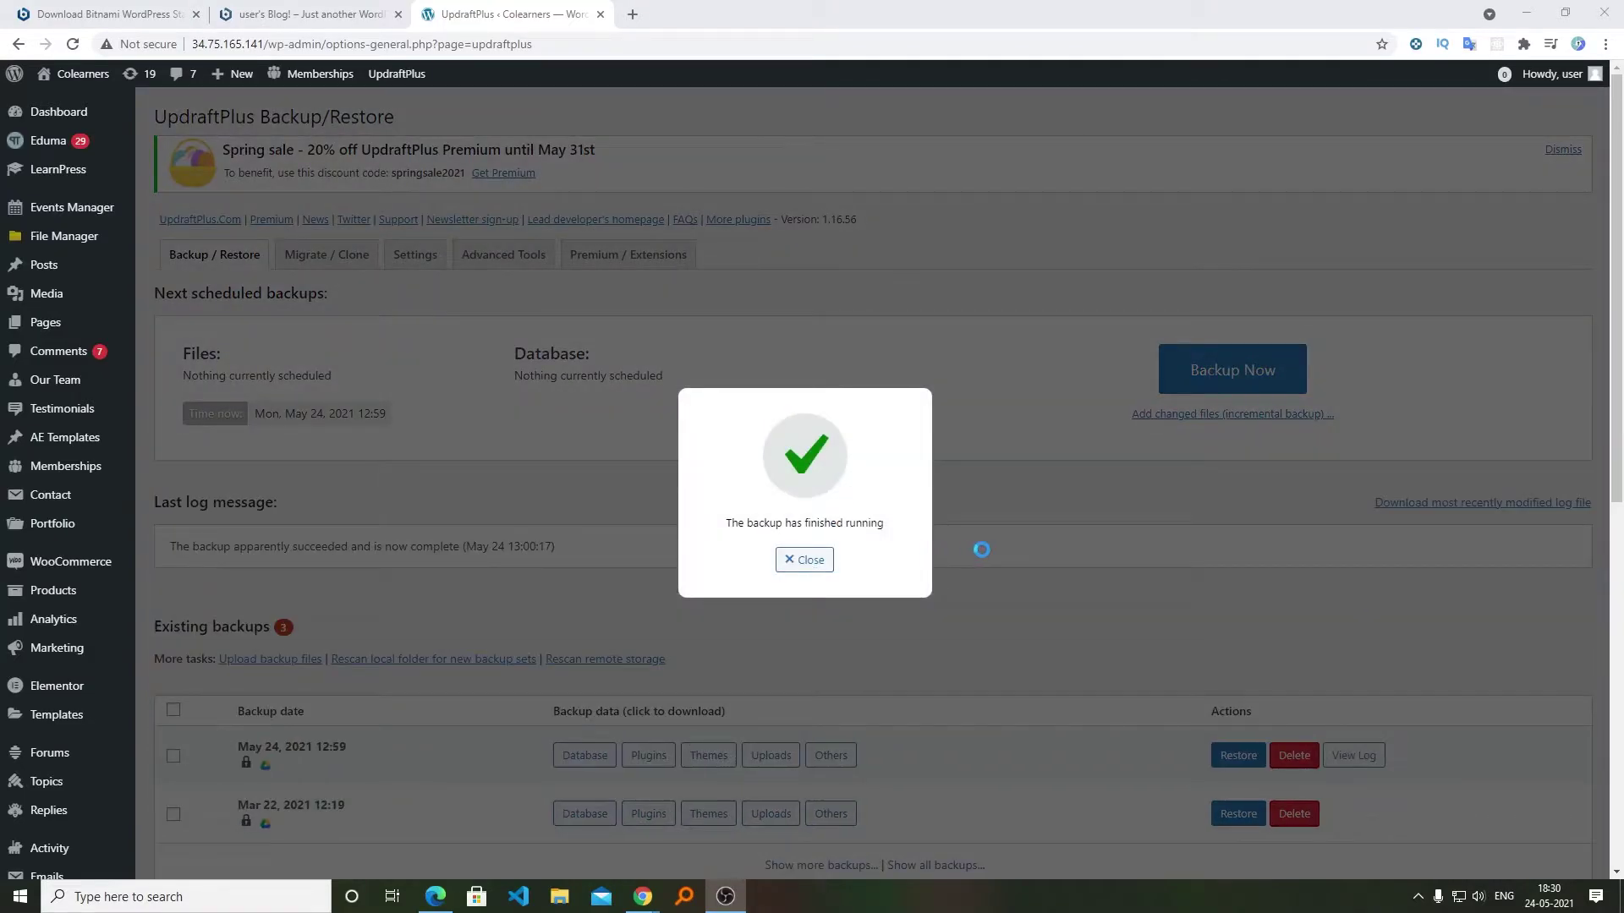
- Close the backup-finished notice, review the backups list, and go to the local Blog! tab
{"action": "key", "text": "Escape"}
{"action": "scroll", "coordinate": [977, 553], "scroll_direction": "down", "scroll_amount": 5}
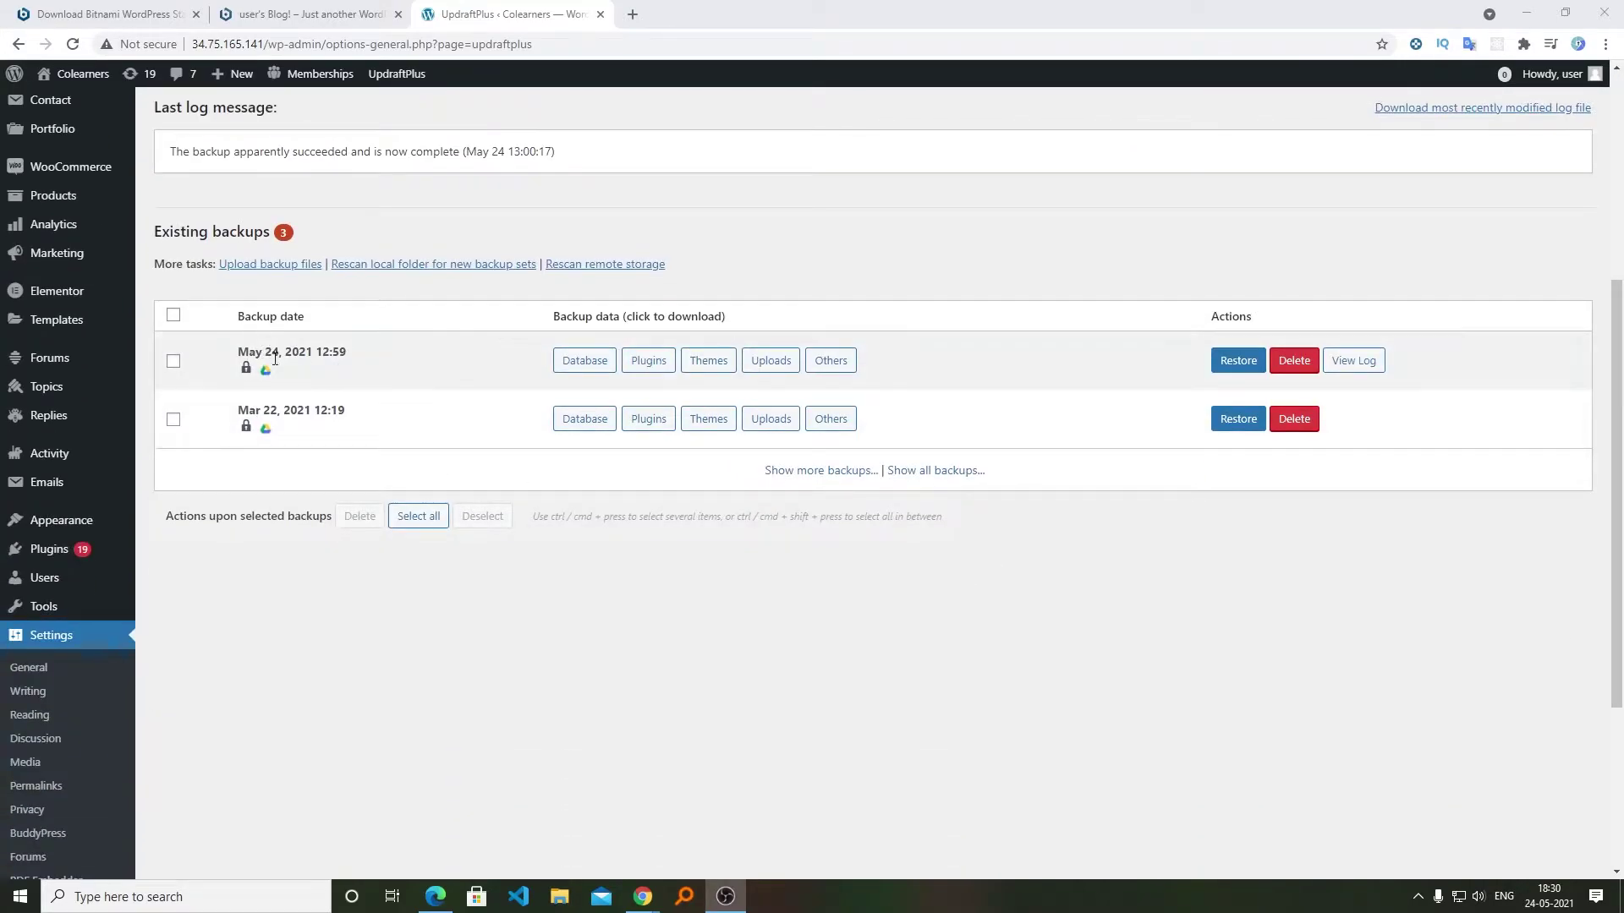
{"action": "scroll", "coordinate": [328, 359], "scroll_direction": "up", "scroll_amount": 1}
{"action": "scroll", "coordinate": [328, 358], "scroll_direction": "up", "scroll_amount": 1}
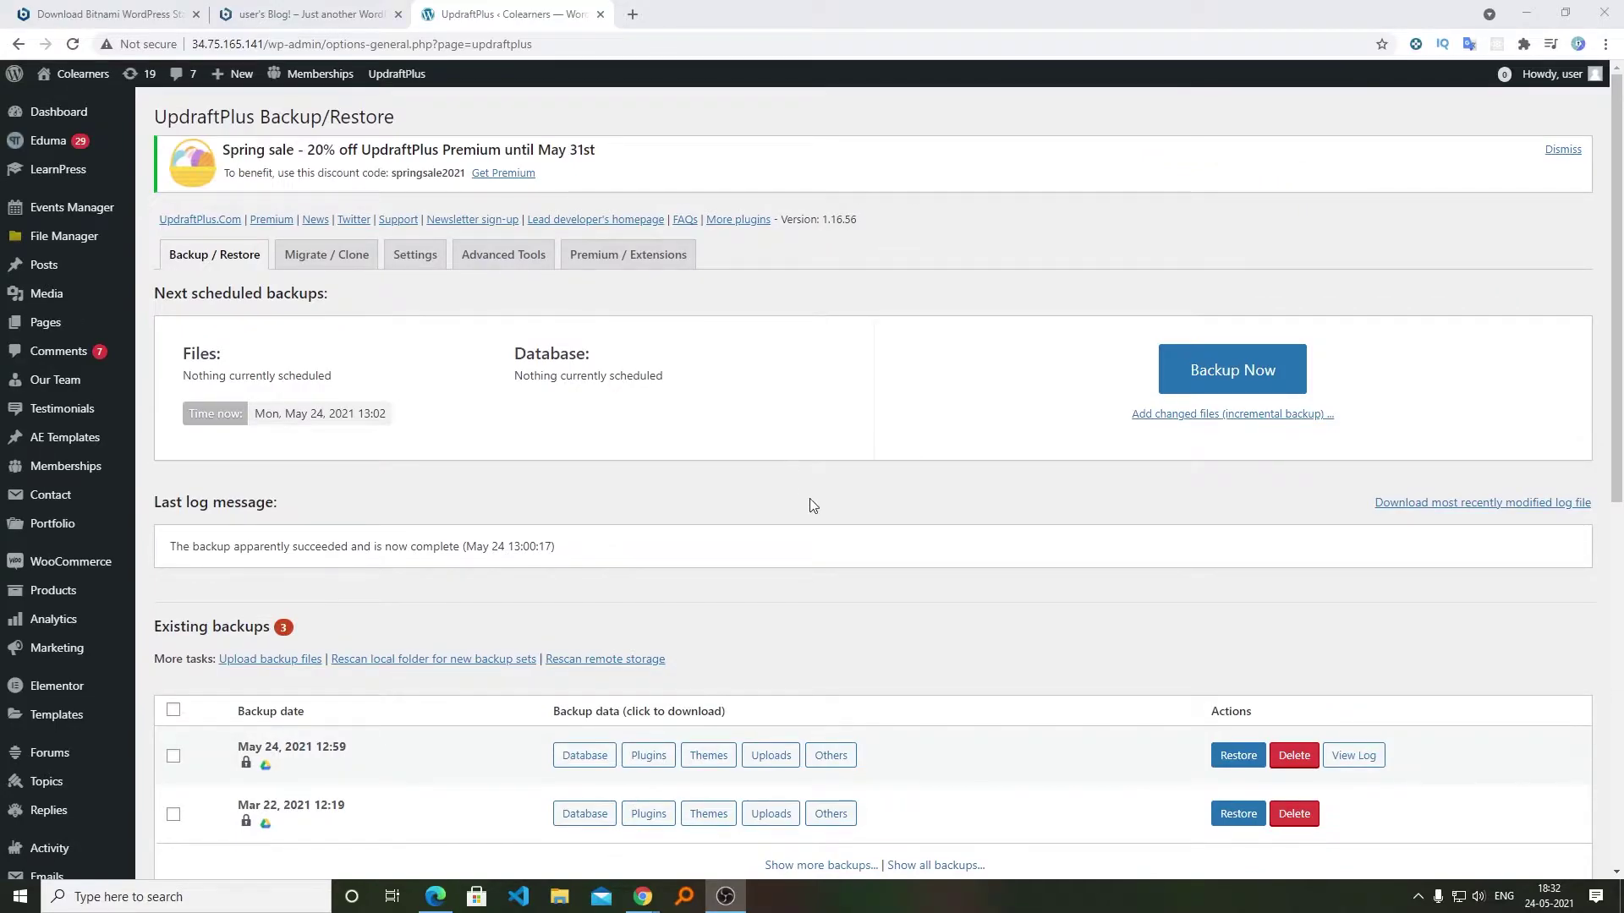
{"action": "scroll", "coordinate": [812, 505], "scroll_direction": "down", "scroll_amount": 2}
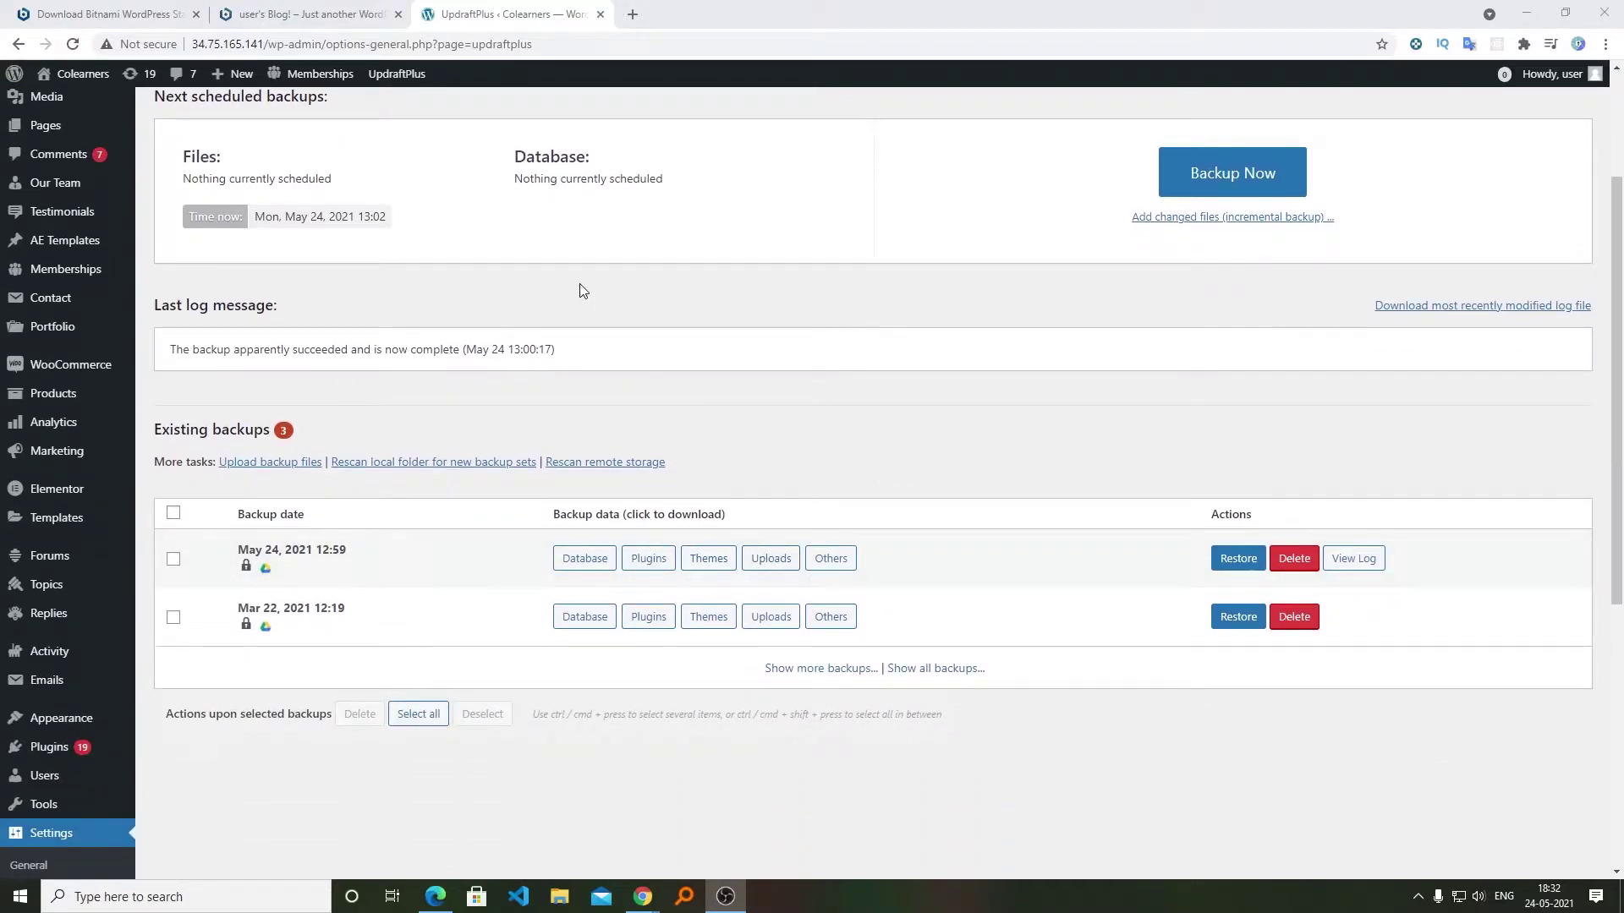
{"action": "left_click", "coordinate": [314, 12]}
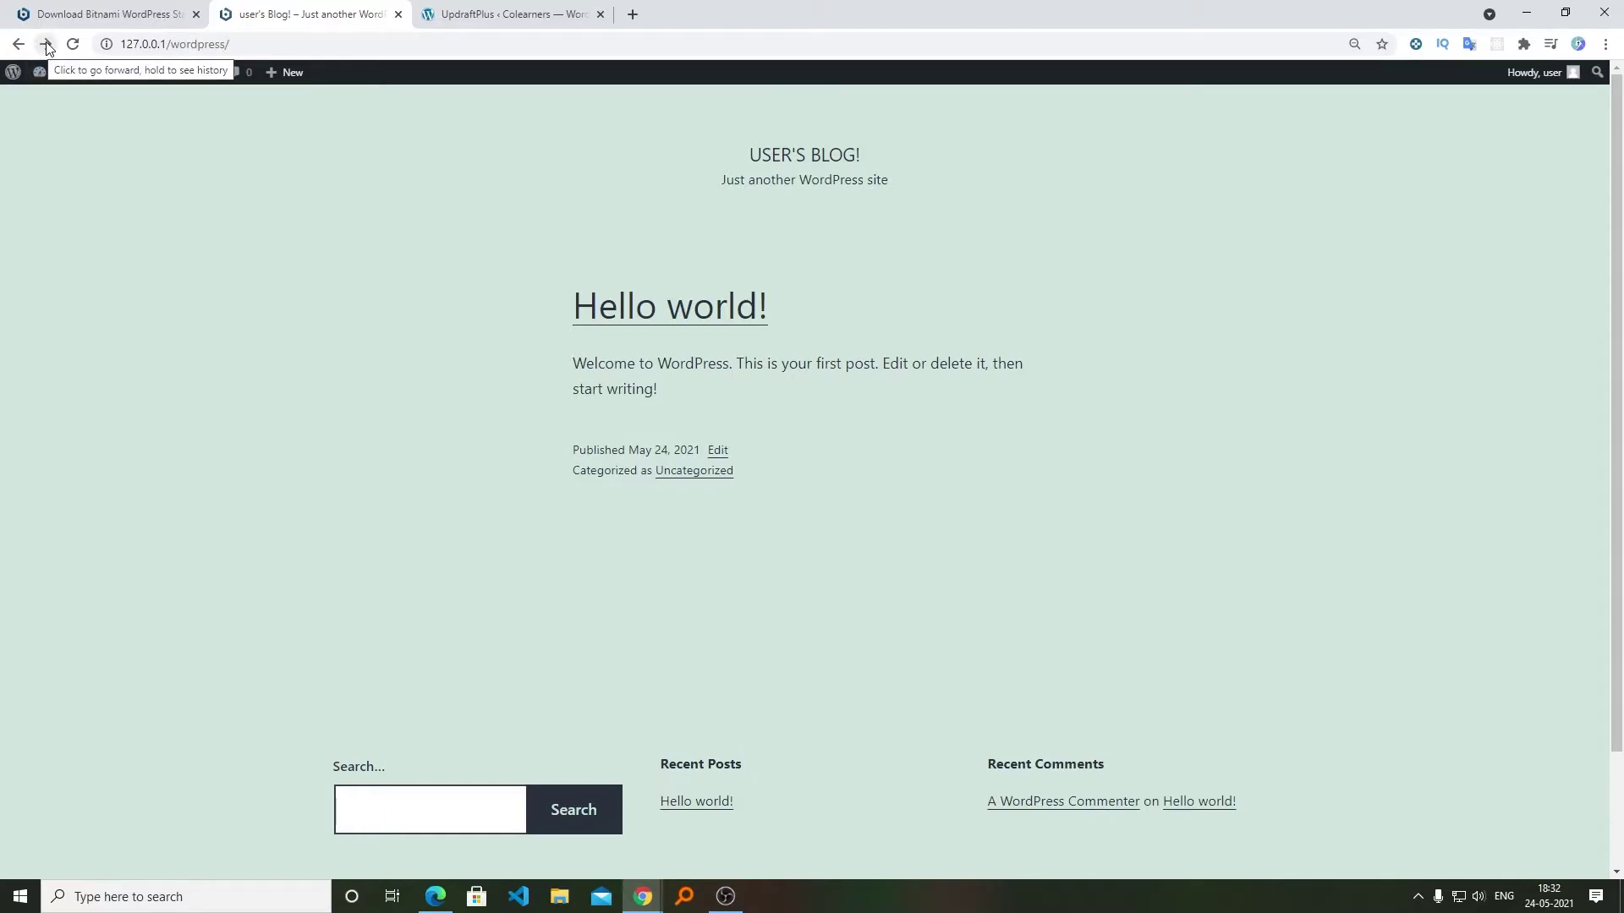
- Install and activate UpdraftPlus 1.16.56 on the local blog from an 'updraft' search
{"action": "left_click", "coordinate": [47, 45]}
{"action": "mouse_move", "coordinate": [74, 425]}
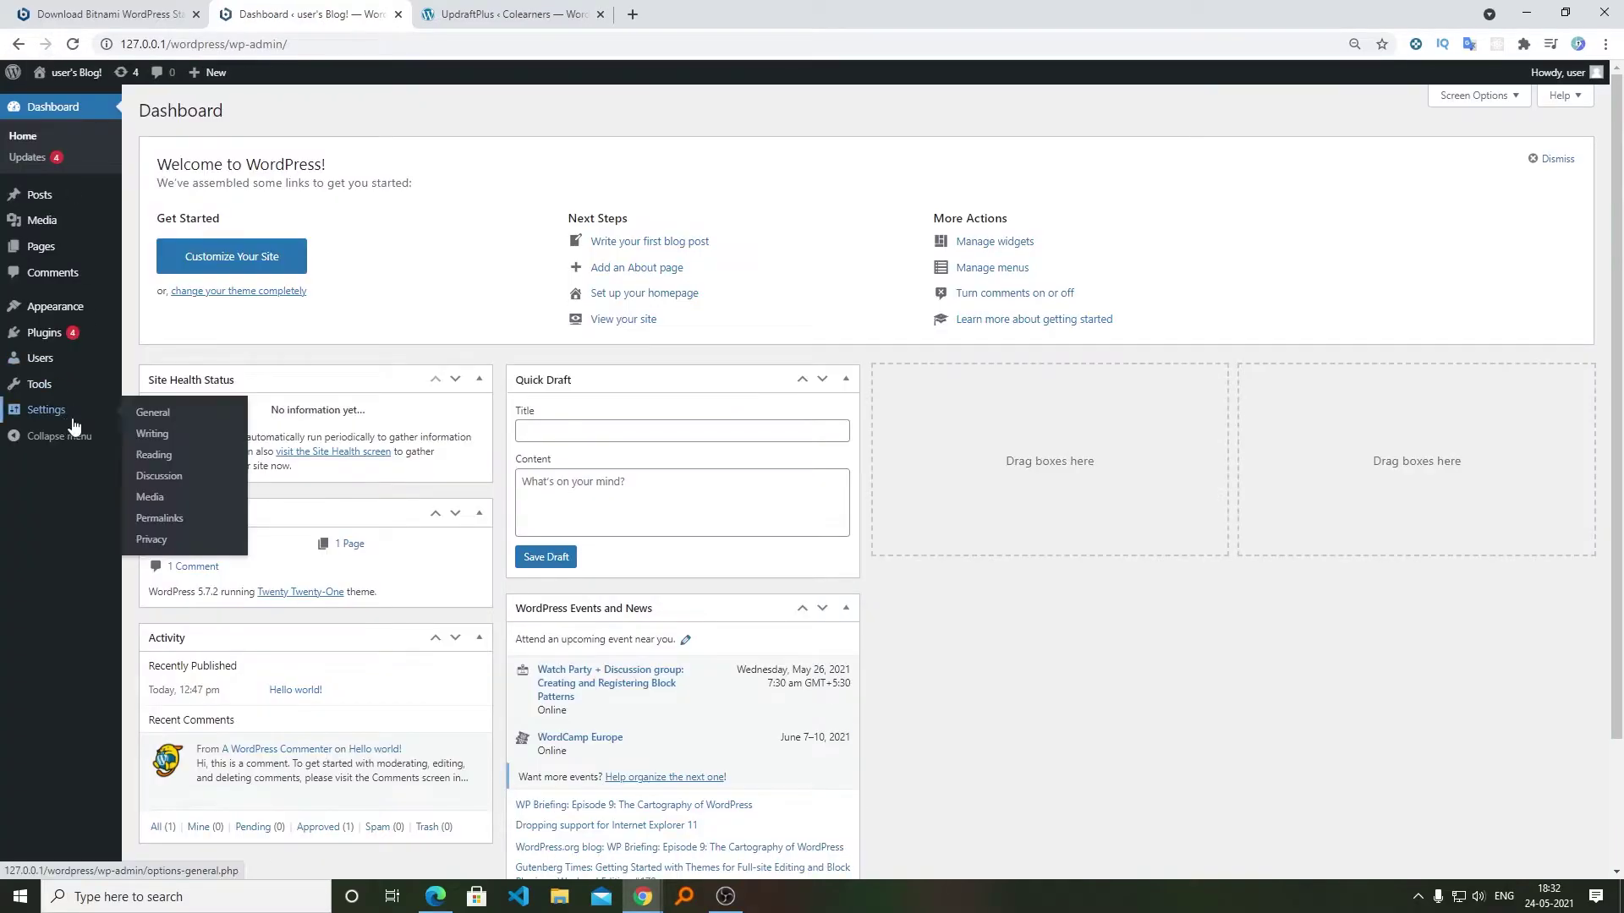
{"action": "mouse_move", "coordinate": [63, 338]}
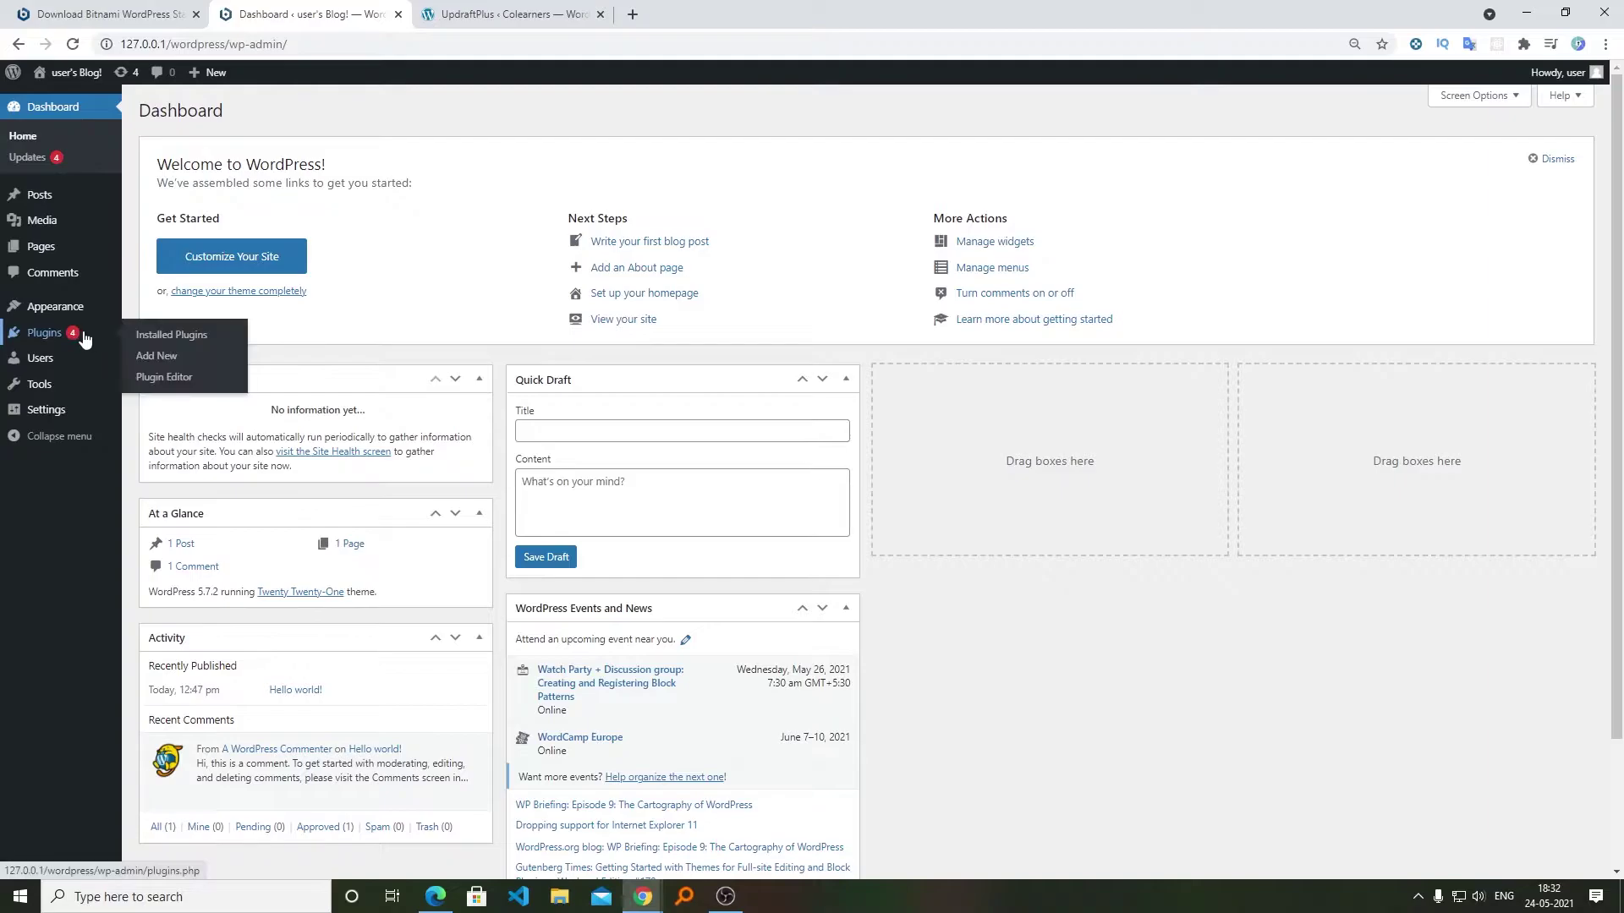
{"action": "left_click", "coordinate": [193, 360]}
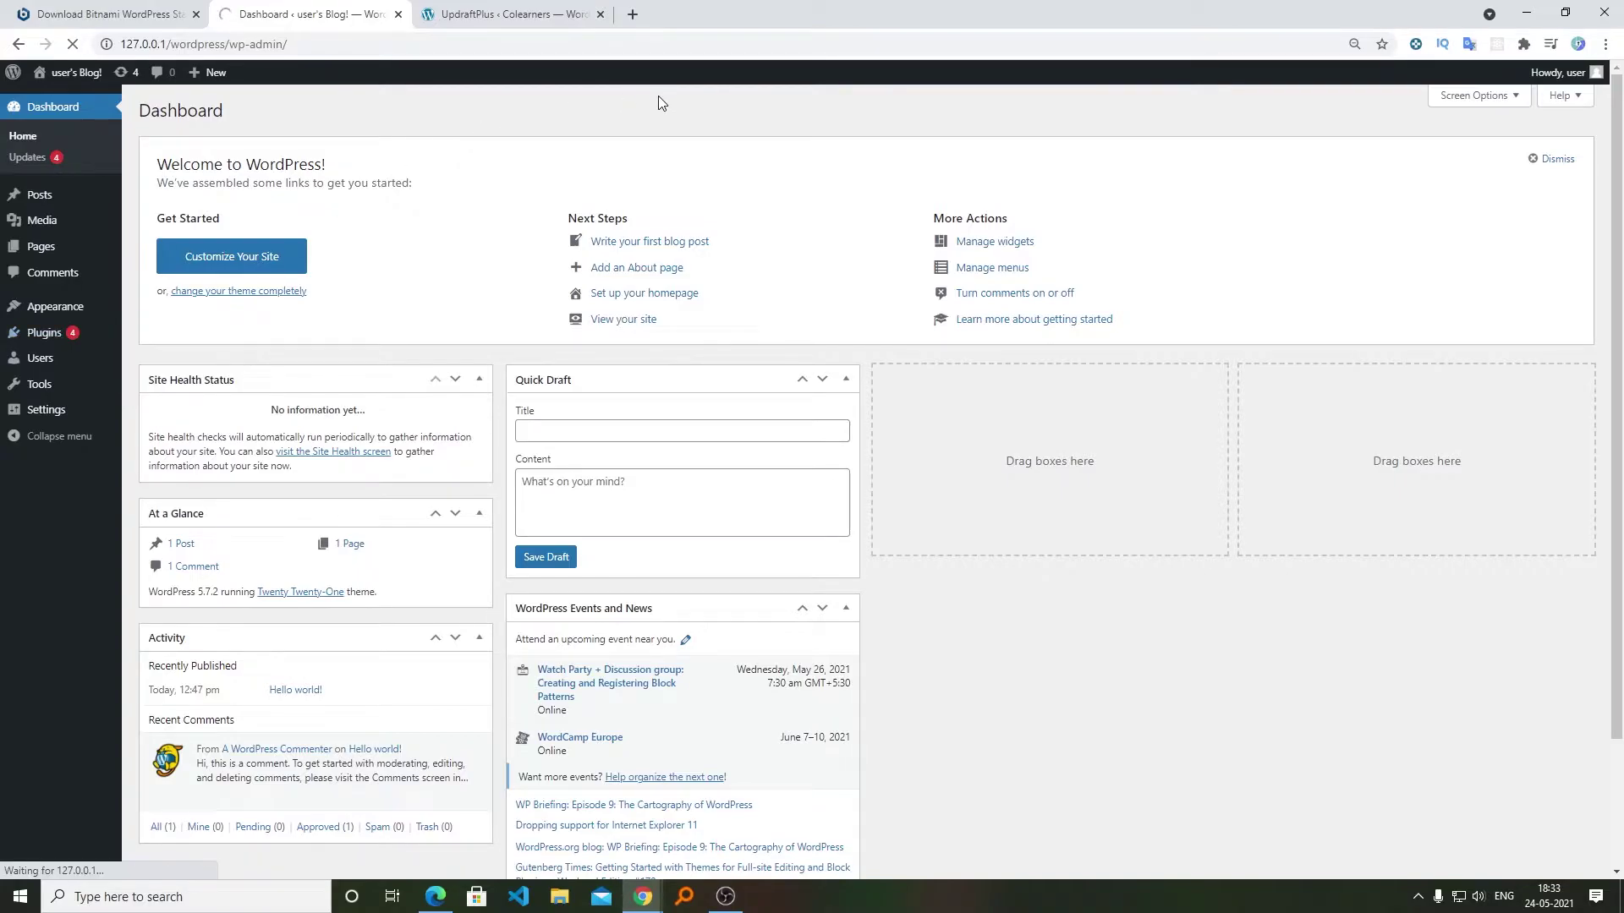
{"action": "type", "text": "updraft"}
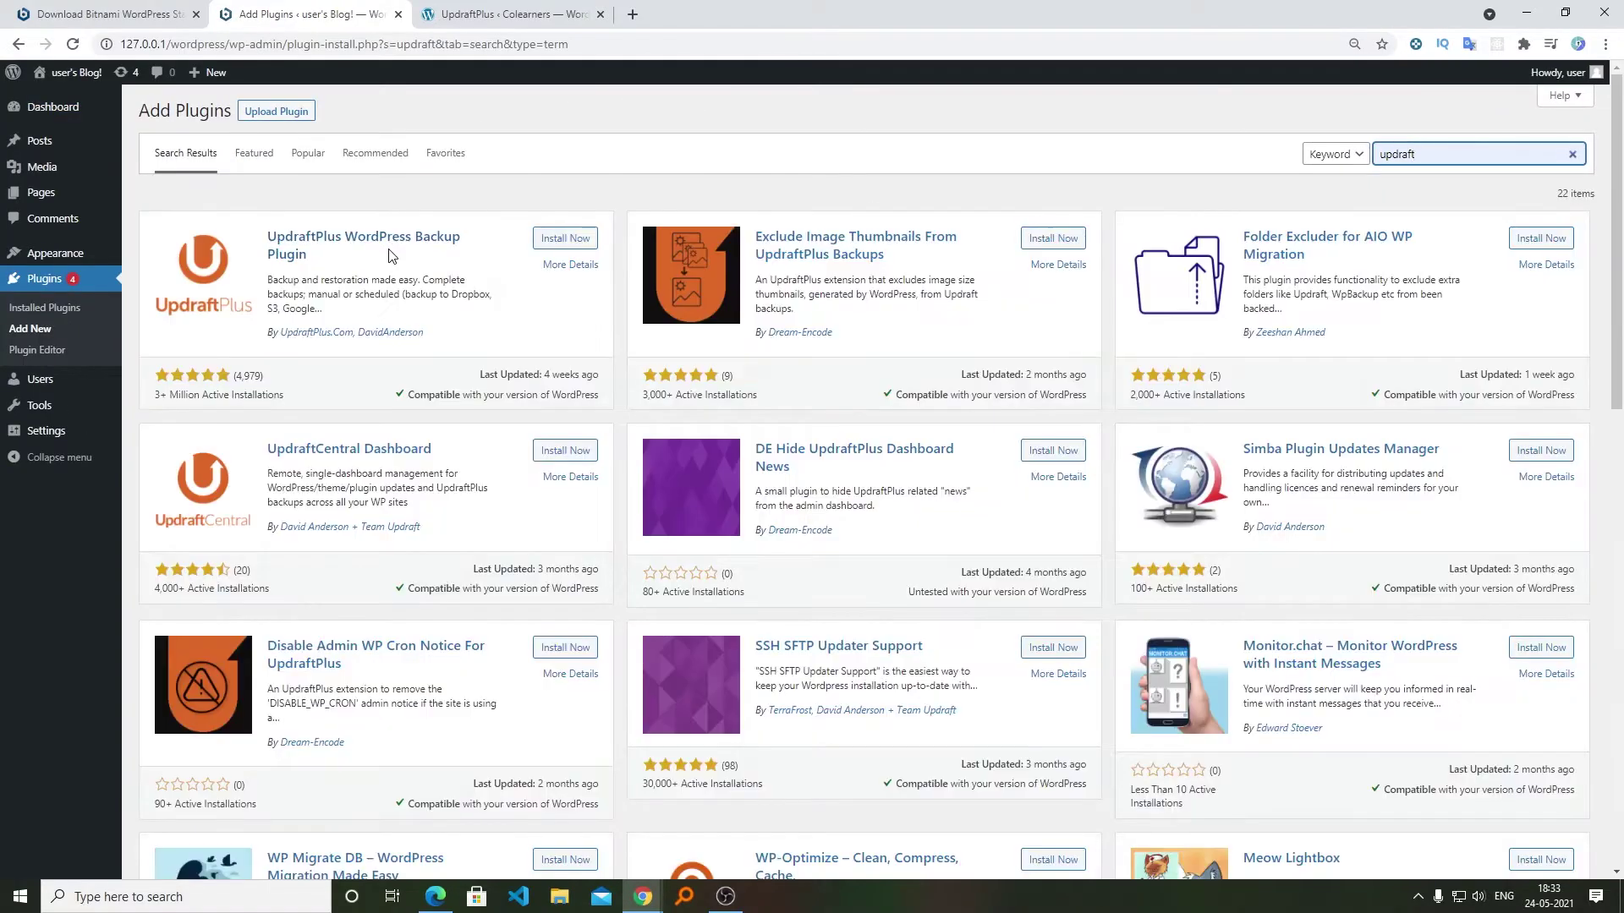
{"action": "left_click", "coordinate": [565, 237]}
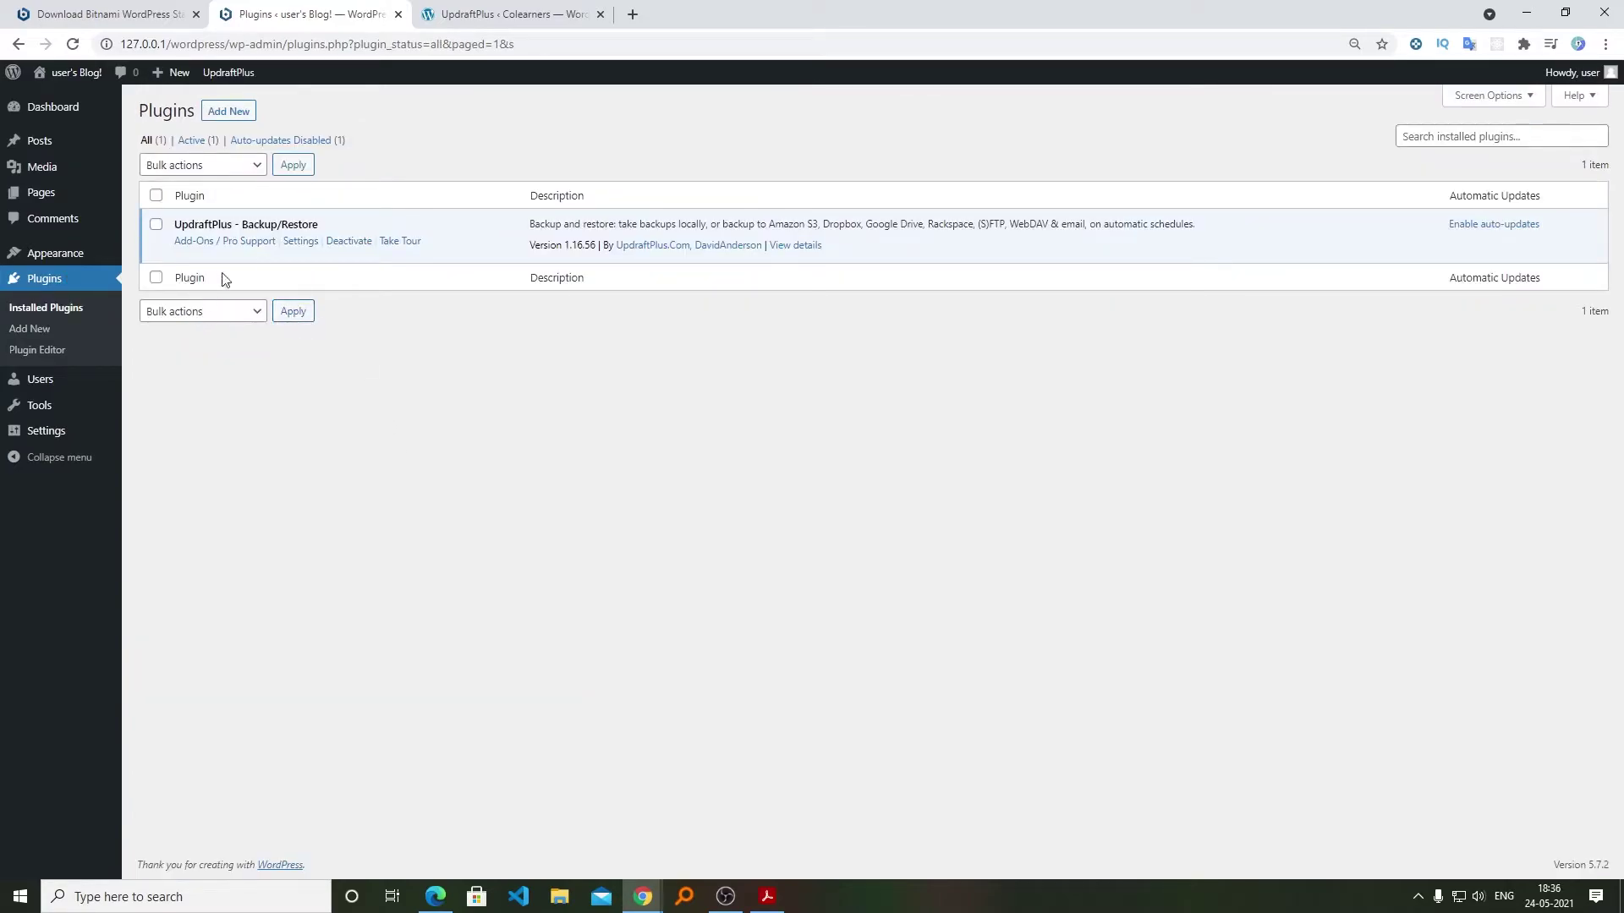
{"action": "mouse_move", "coordinate": [74, 435]}
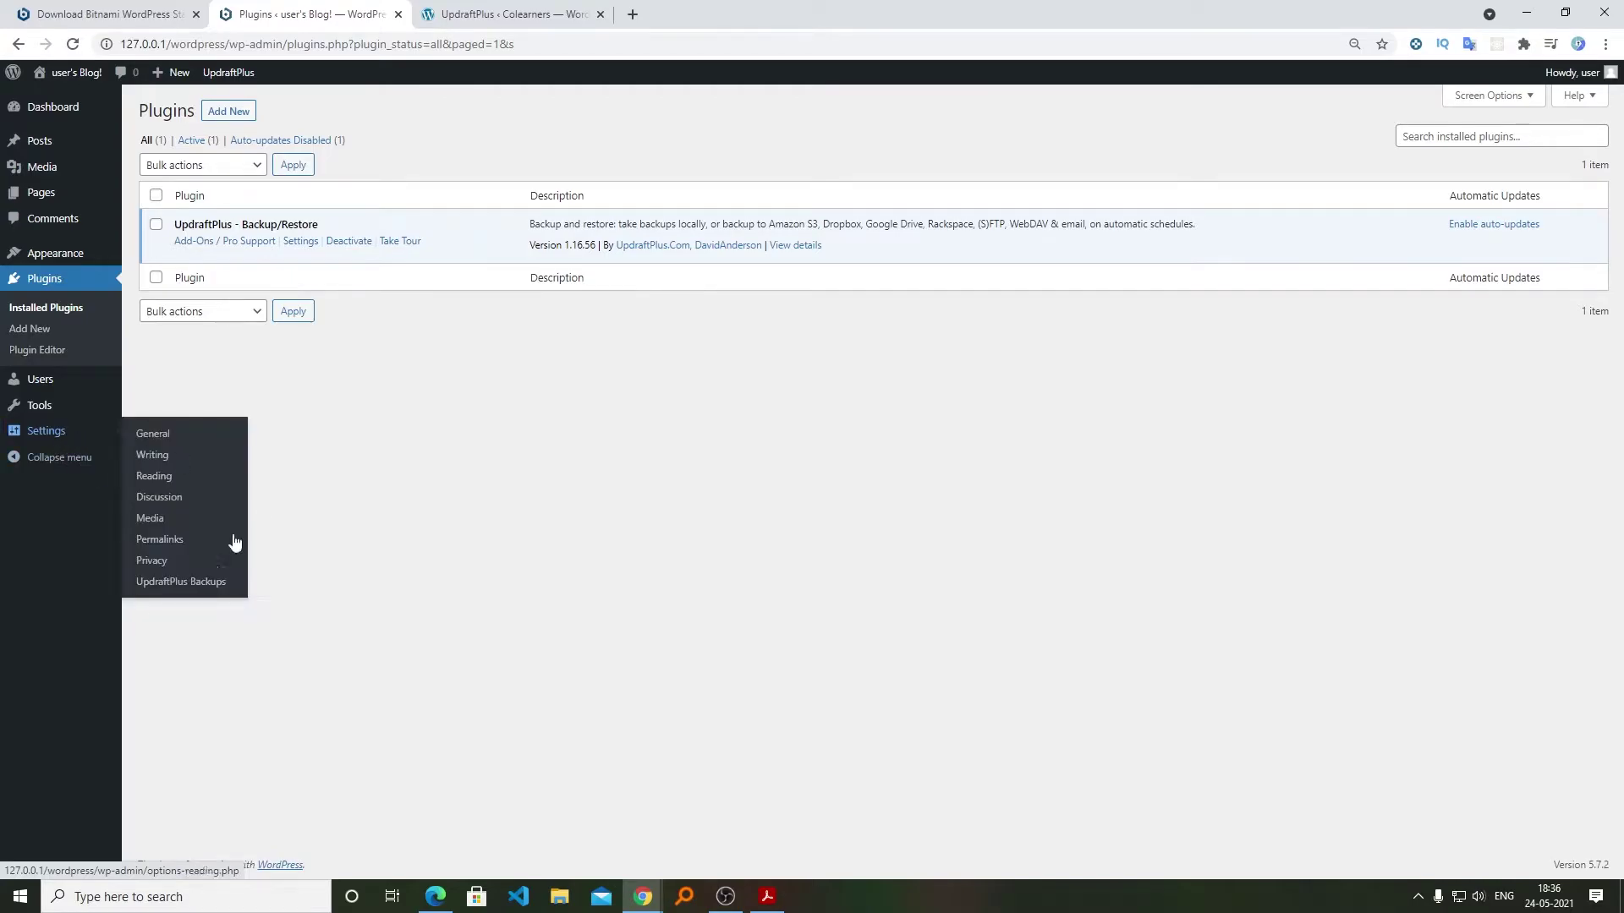
- Select Google Drive as the local blog's UpdraftPlus remote storage and save the settings
{"action": "left_click", "coordinate": [216, 584]}
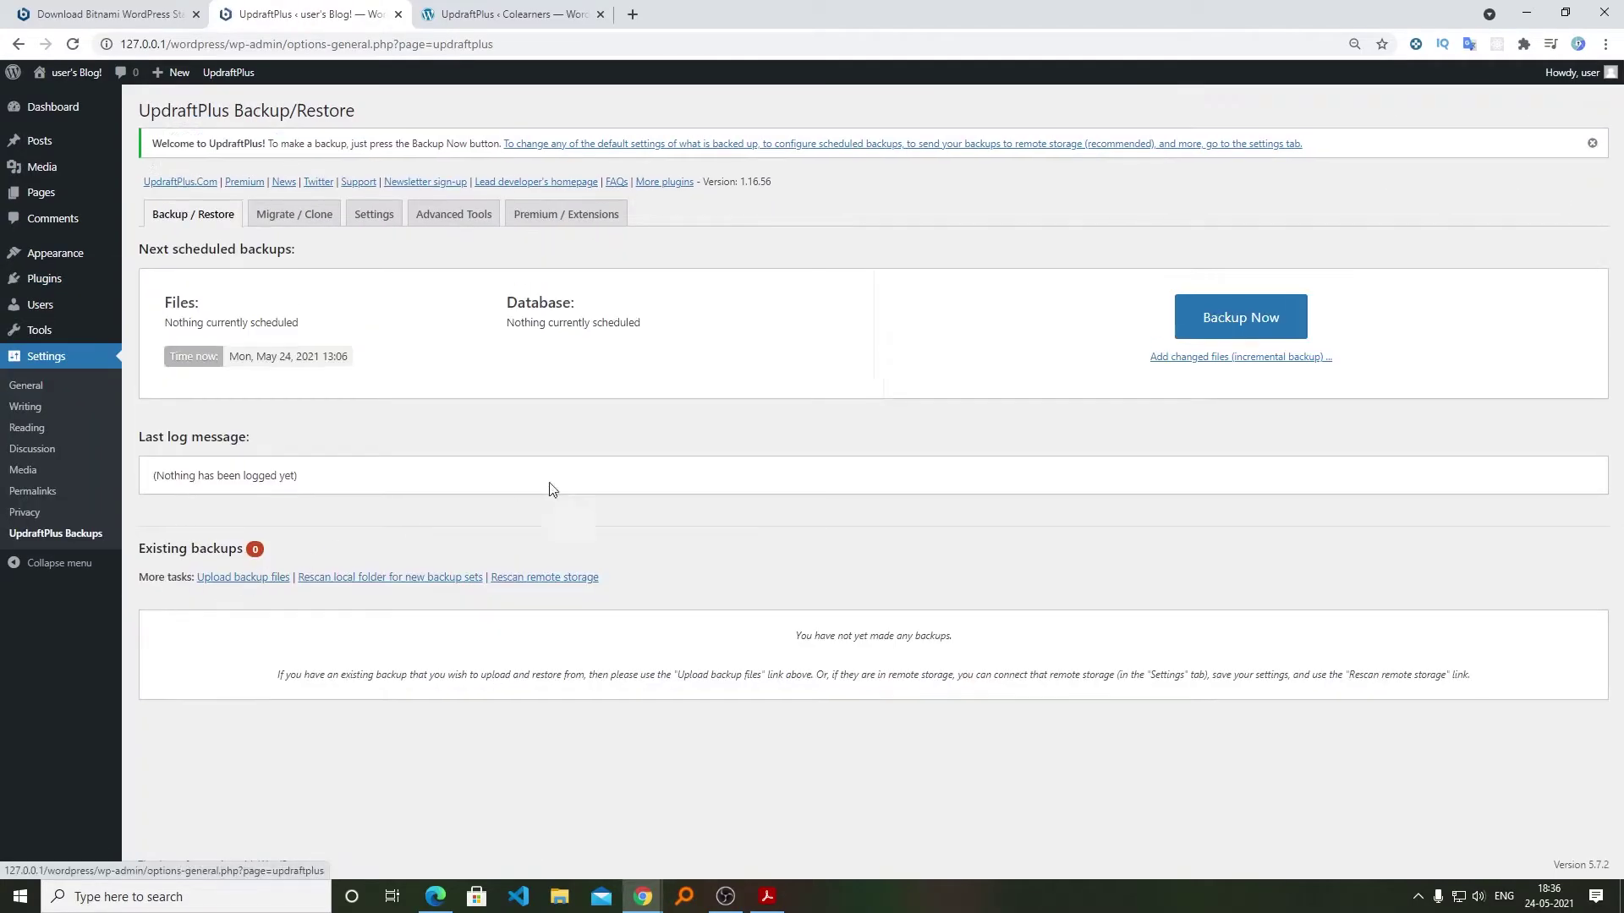
{"action": "left_click", "coordinate": [397, 219]}
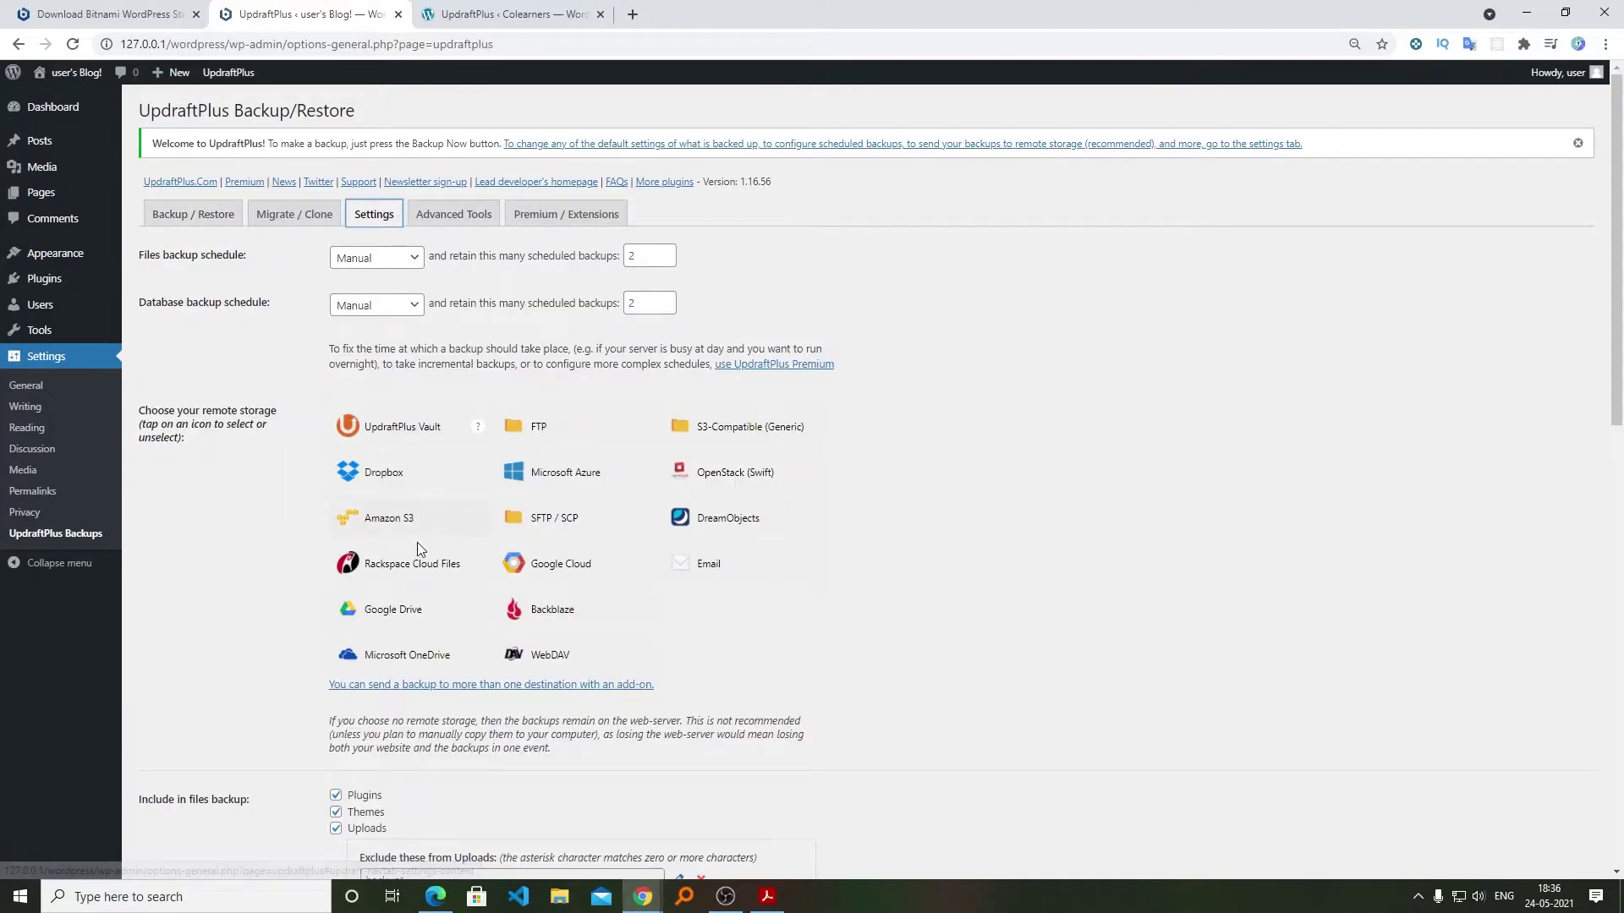
{"action": "left_click", "coordinate": [391, 610]}
{"action": "scroll", "coordinate": [871, 561], "scroll_direction": "down", "scroll_amount": 2}
{"action": "scroll", "coordinate": [808, 549], "scroll_direction": "down", "scroll_amount": 10}
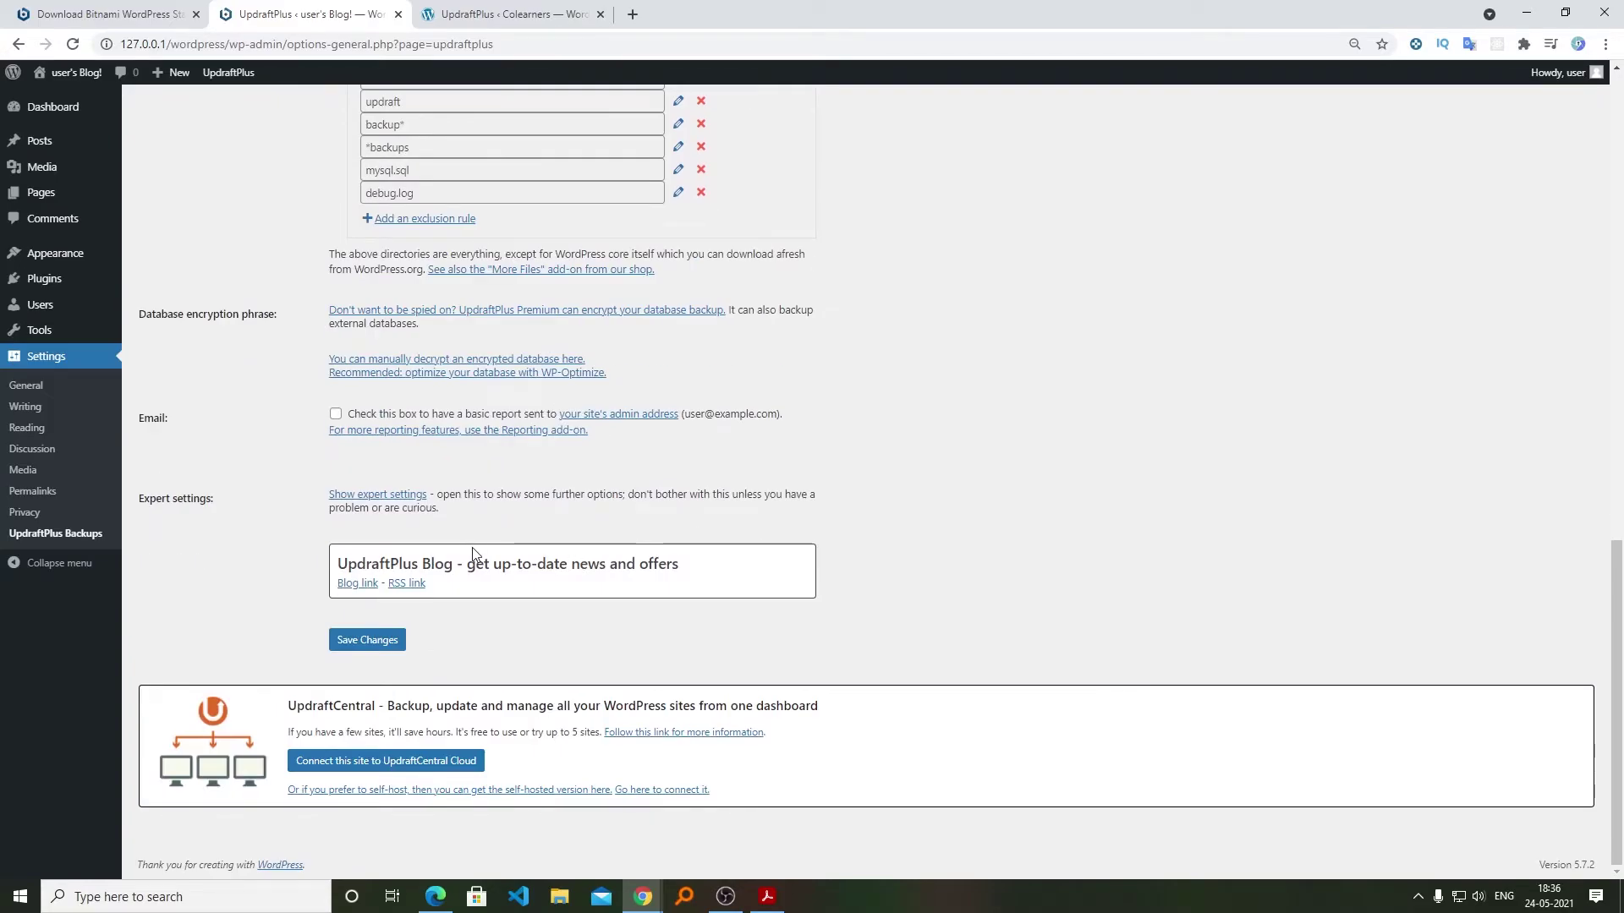
{"action": "scroll", "coordinate": [622, 377], "scroll_direction": "up", "scroll_amount": 15}
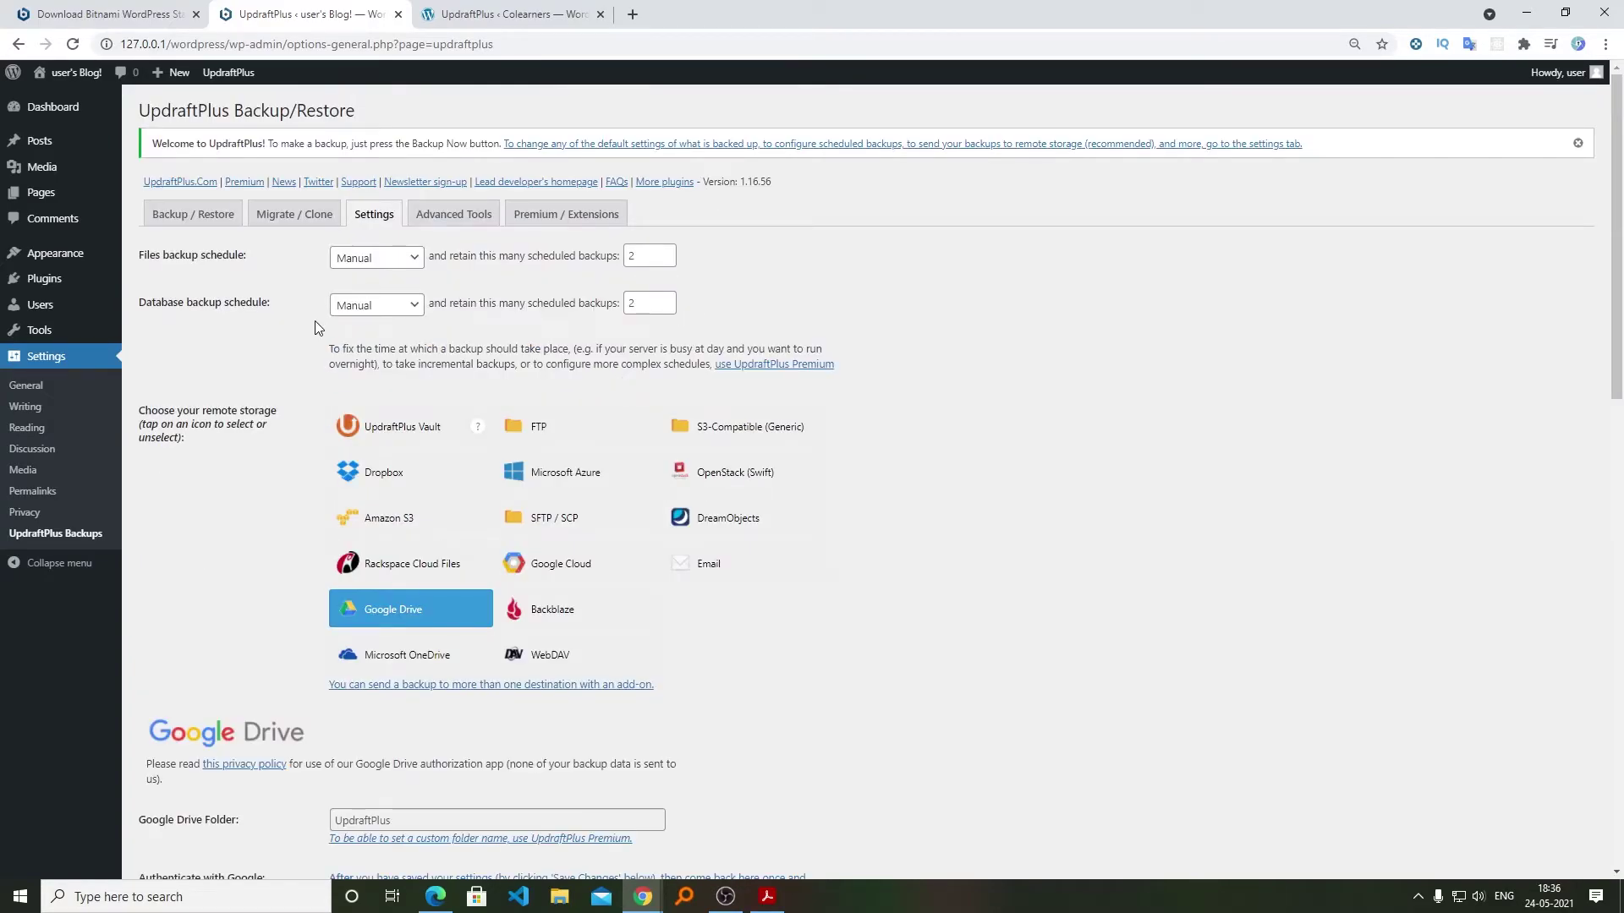
{"action": "left_click", "coordinate": [194, 216]}
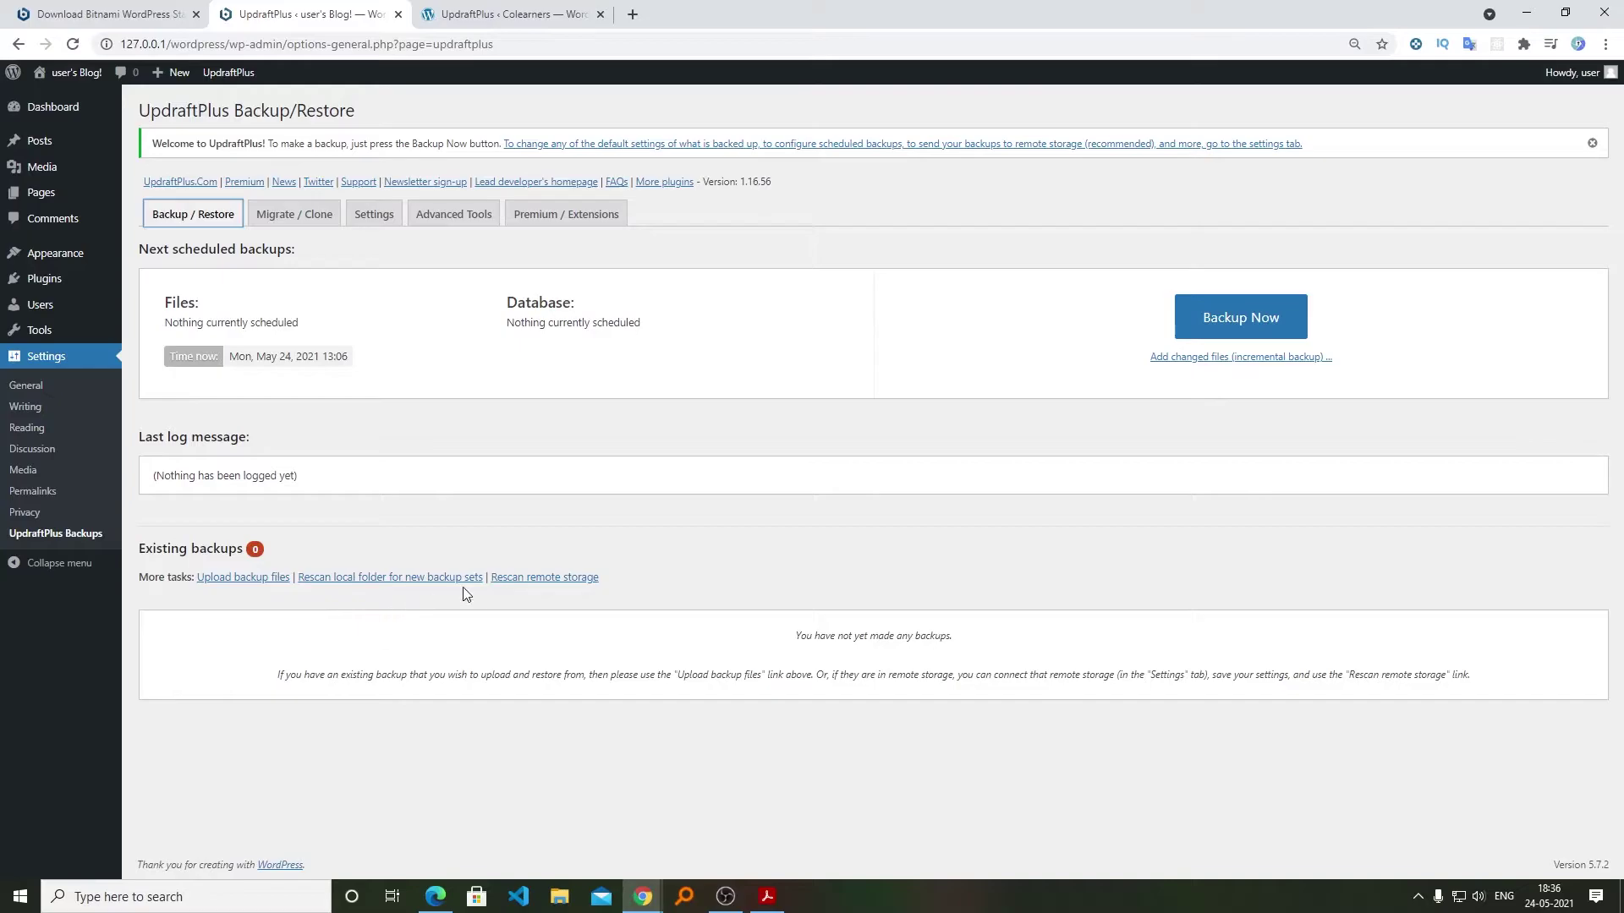
{"action": "left_click", "coordinate": [374, 214]}
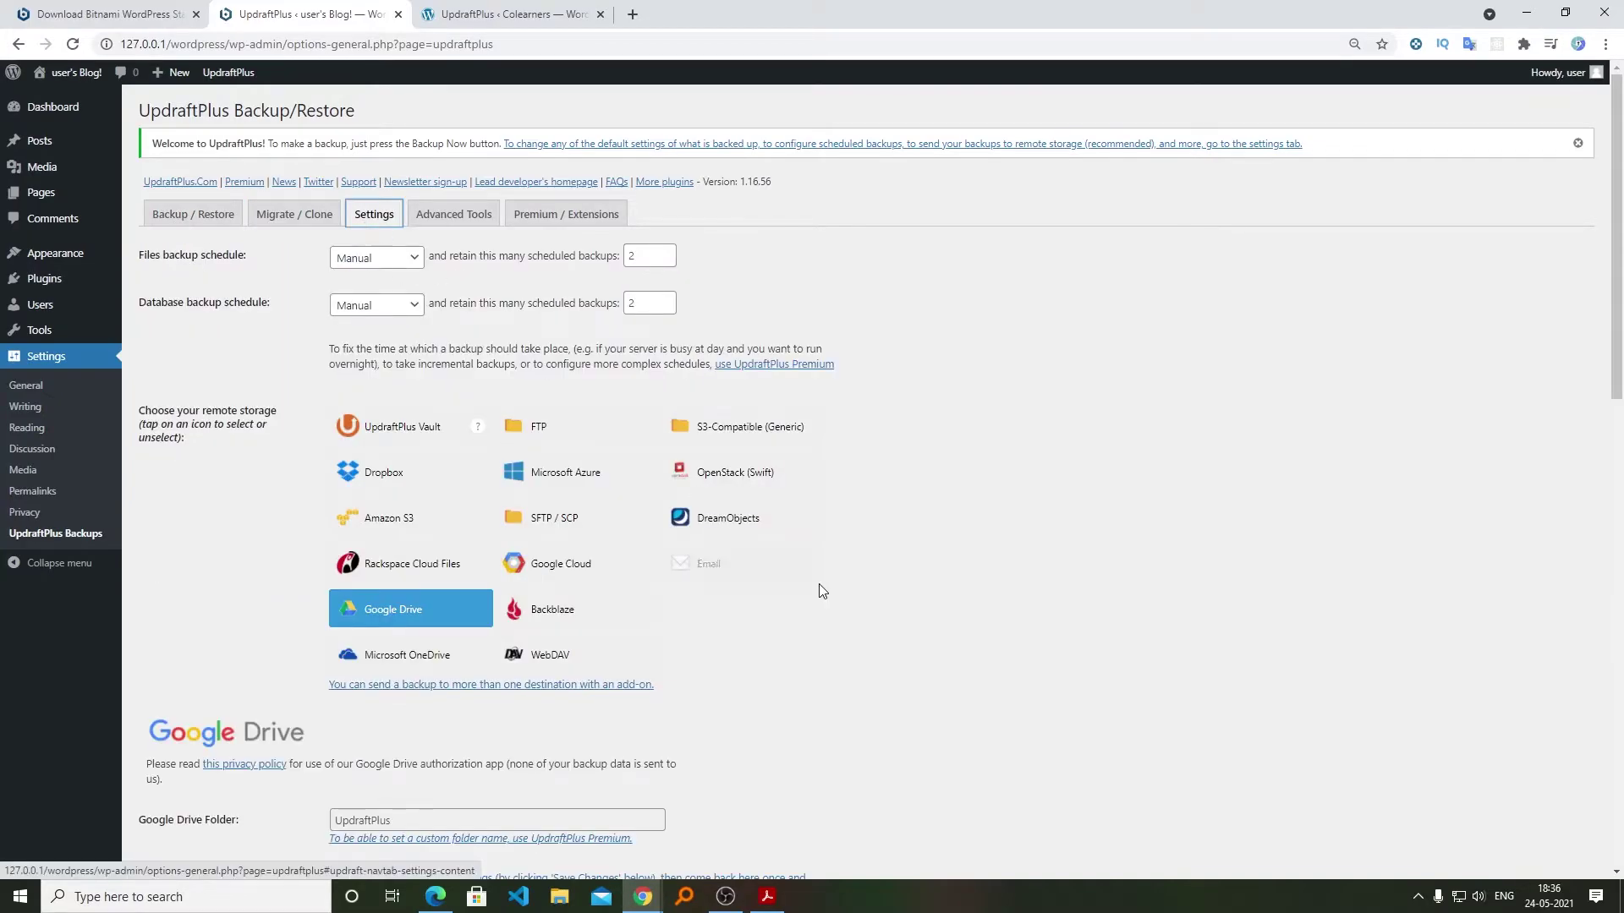
{"action": "scroll", "coordinate": [819, 584], "scroll_direction": "down", "scroll_amount": 5}
{"action": "scroll", "coordinate": [435, 423], "scroll_direction": "down", "scroll_amount": 10}
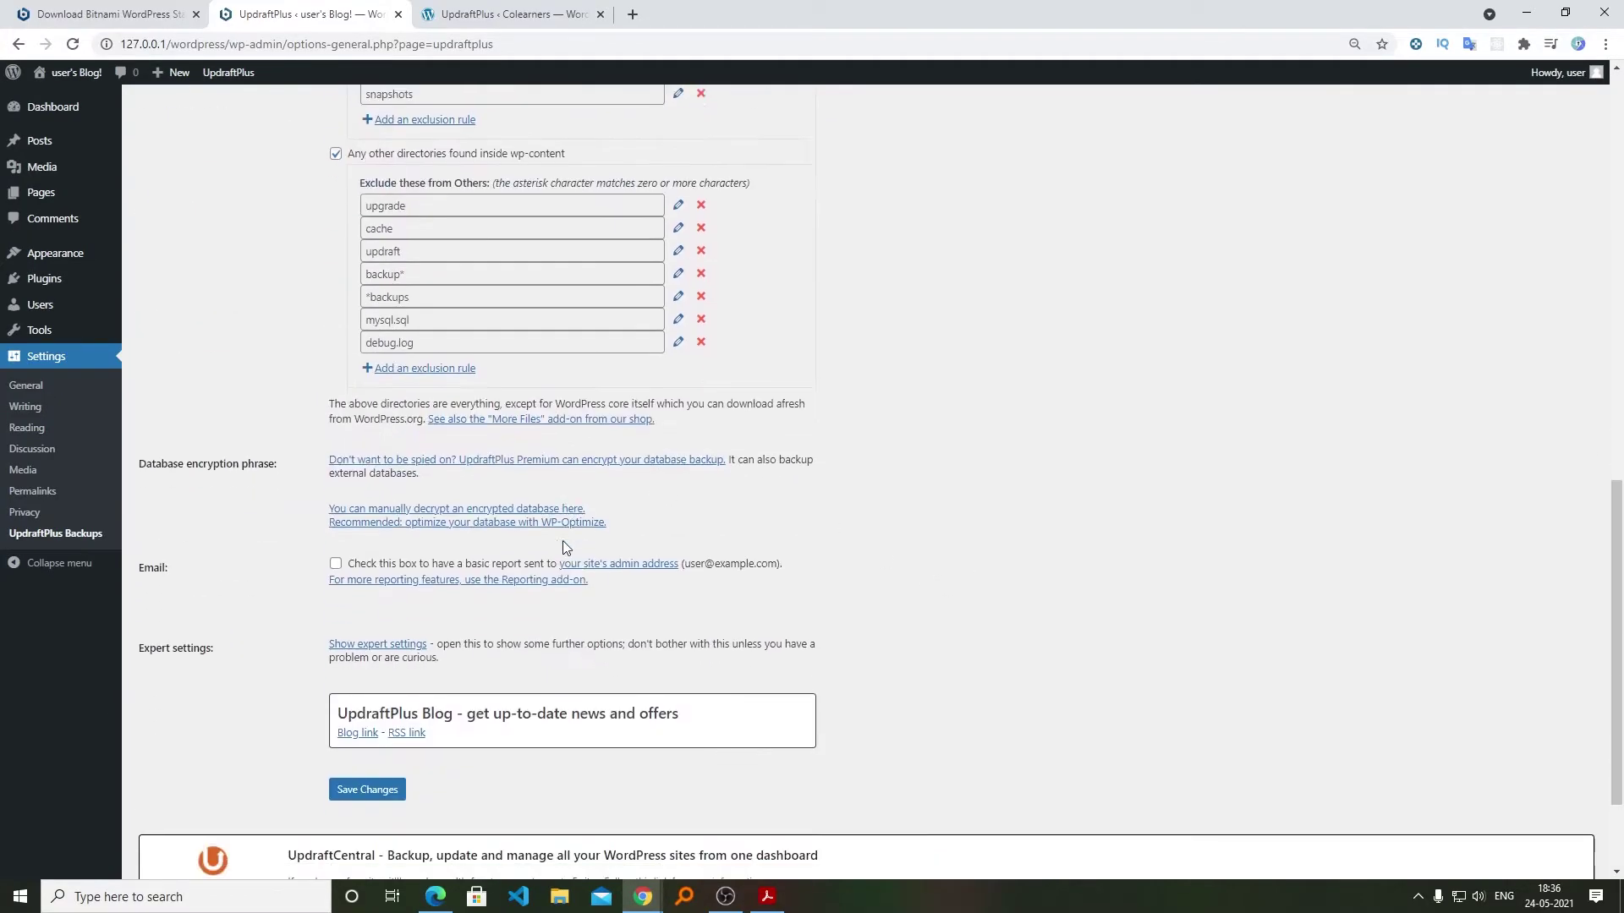
{"action": "left_click", "coordinate": [366, 640]}
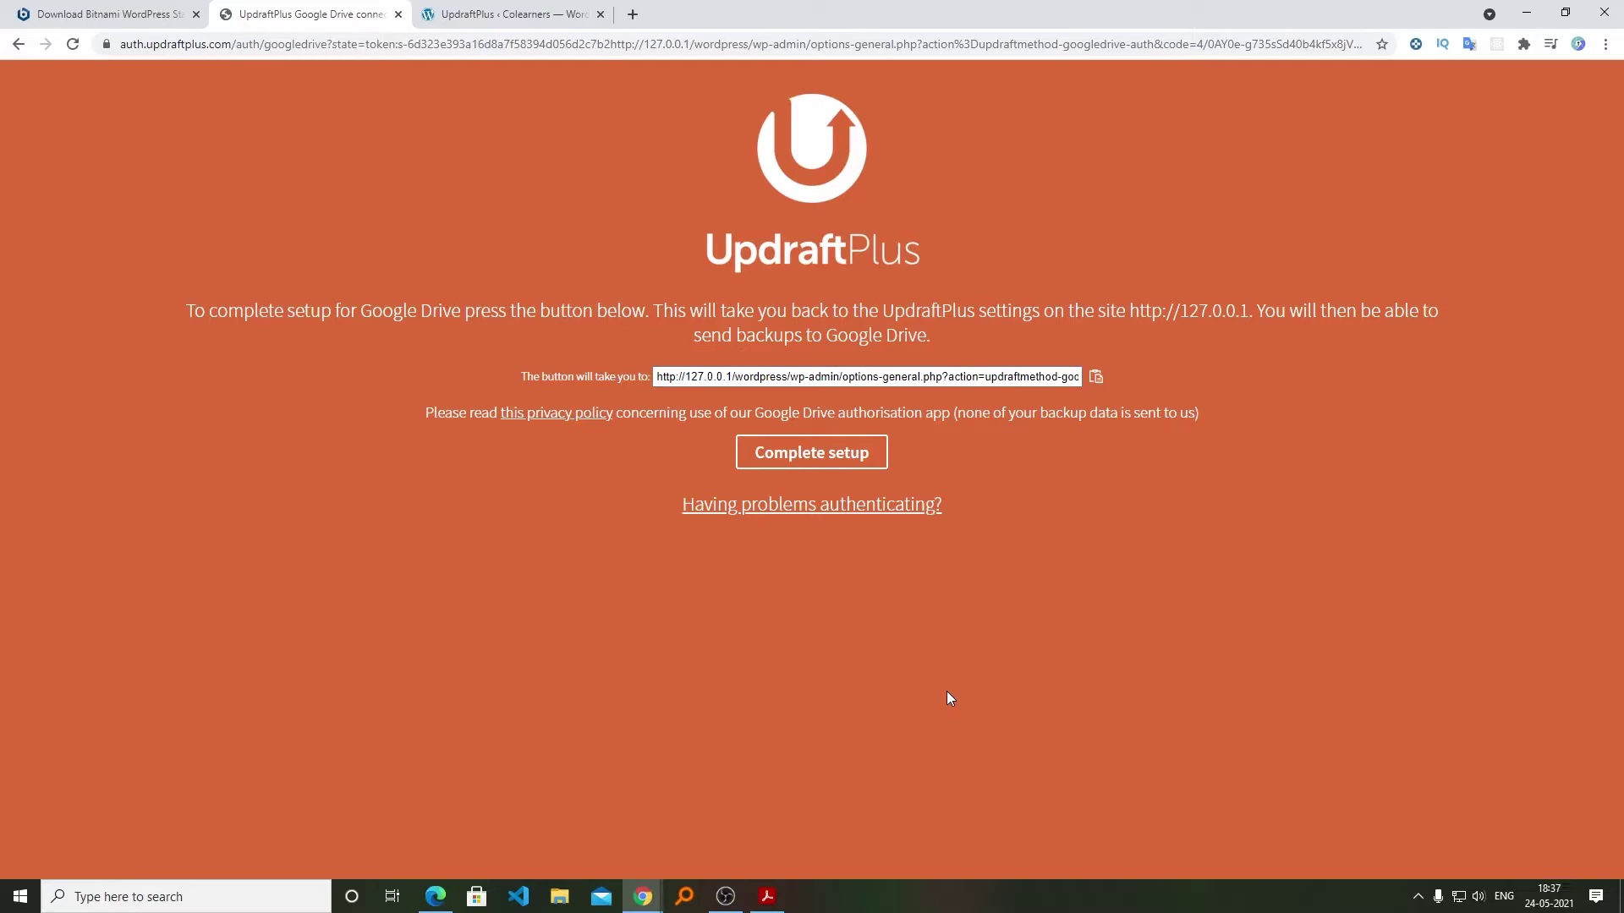
- Complete Google Drive setup, rescan remote storage, and select the May 24, 2021 backup
{"action": "left_click", "coordinate": [858, 455]}
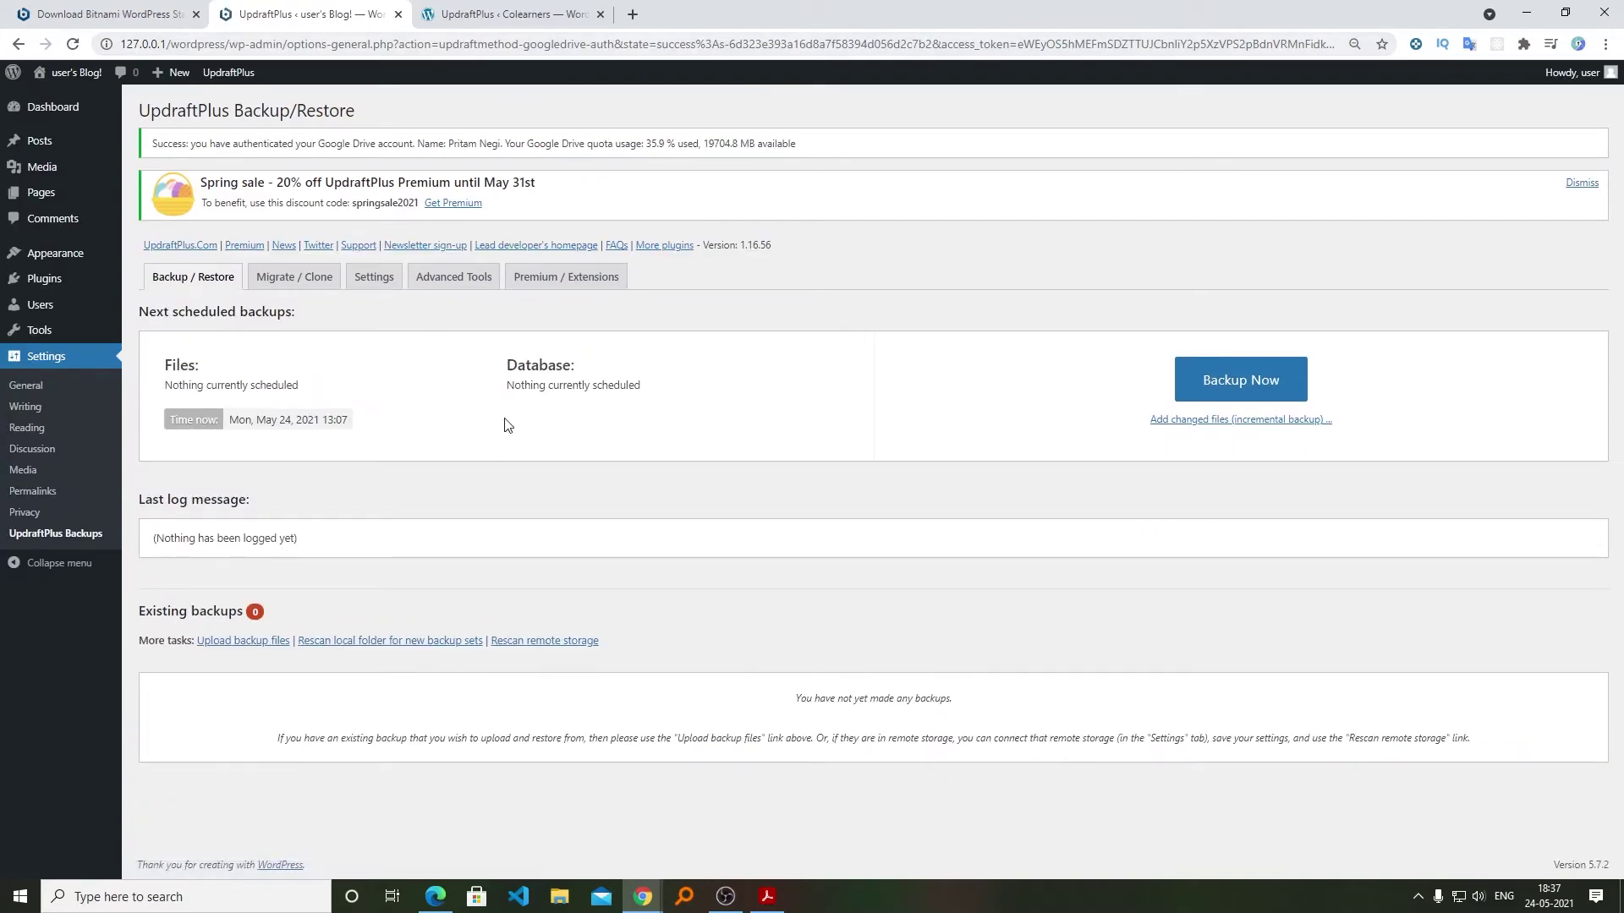
{"action": "left_click", "coordinate": [563, 651]}
{"action": "left_click", "coordinate": [922, 176]}
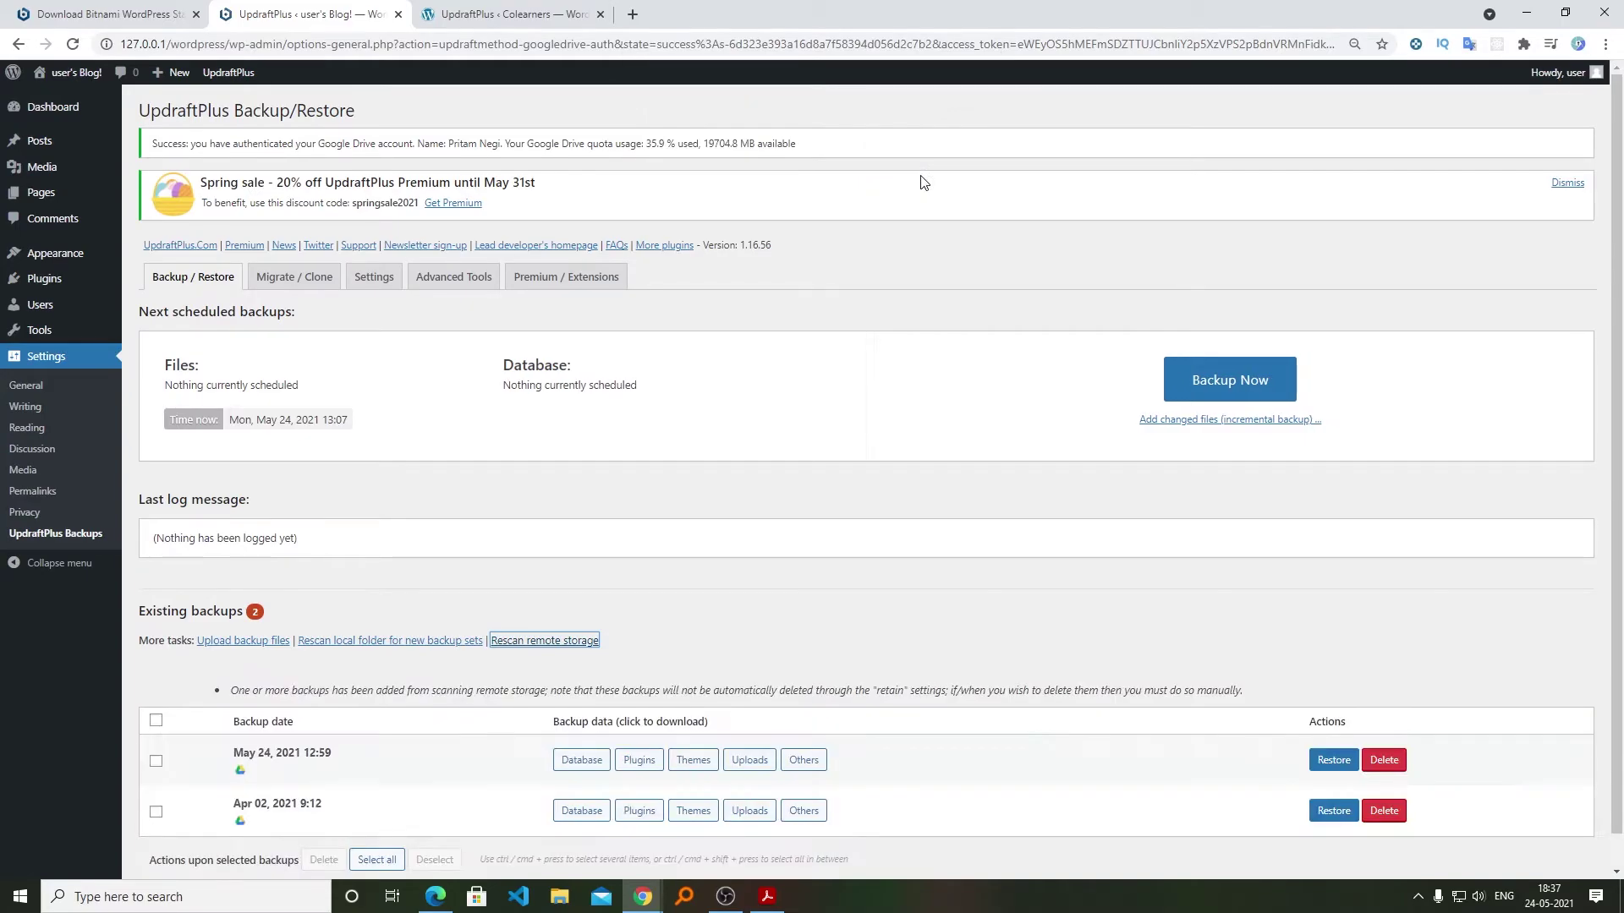
{"action": "scroll", "coordinate": [922, 181], "scroll_direction": "down", "scroll_amount": 1}
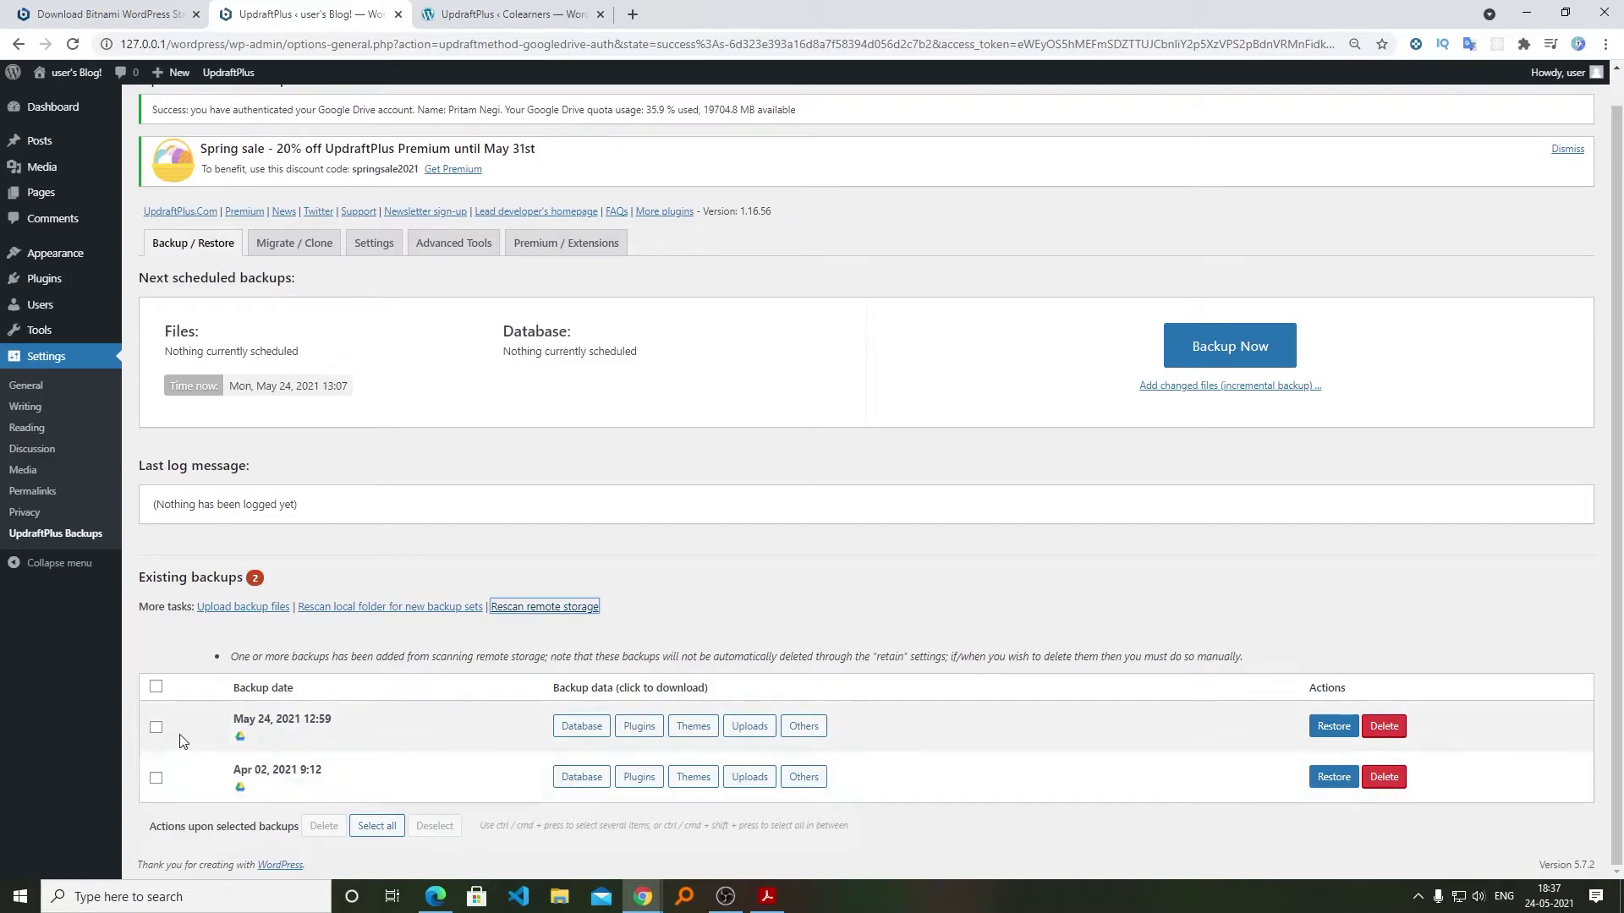
{"action": "left_click", "coordinate": [156, 729]}
{"action": "left_click", "coordinate": [156, 729]}
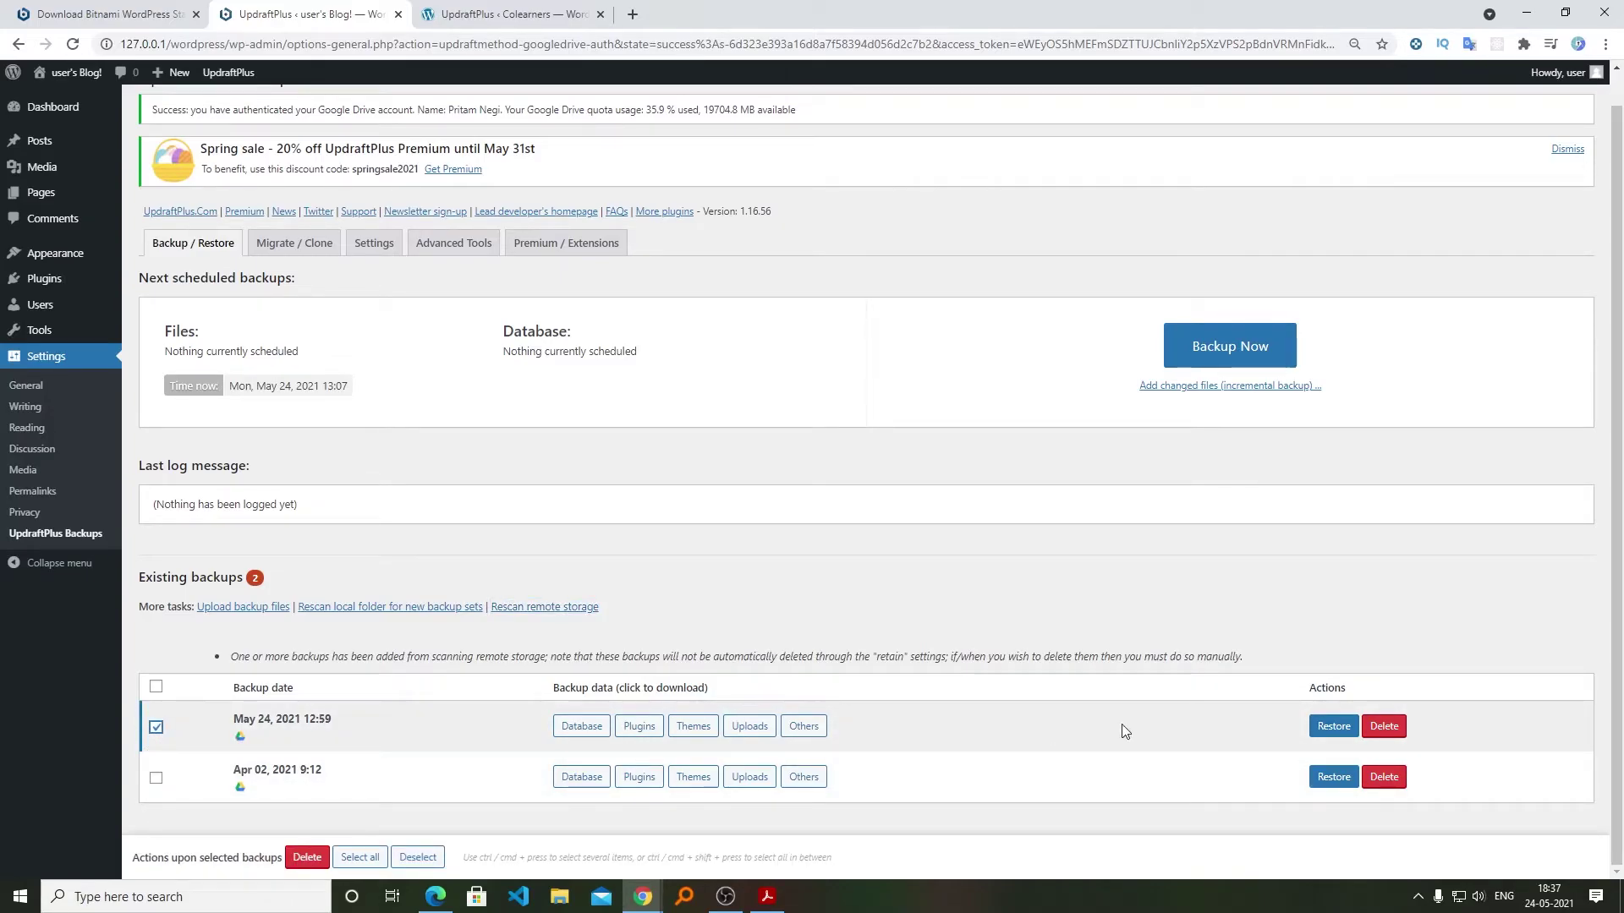
- Restore the May 24, 2021 12:59 backup with plugins, themes, uploads, others and database
{"action": "left_click", "coordinate": [1327, 724]}
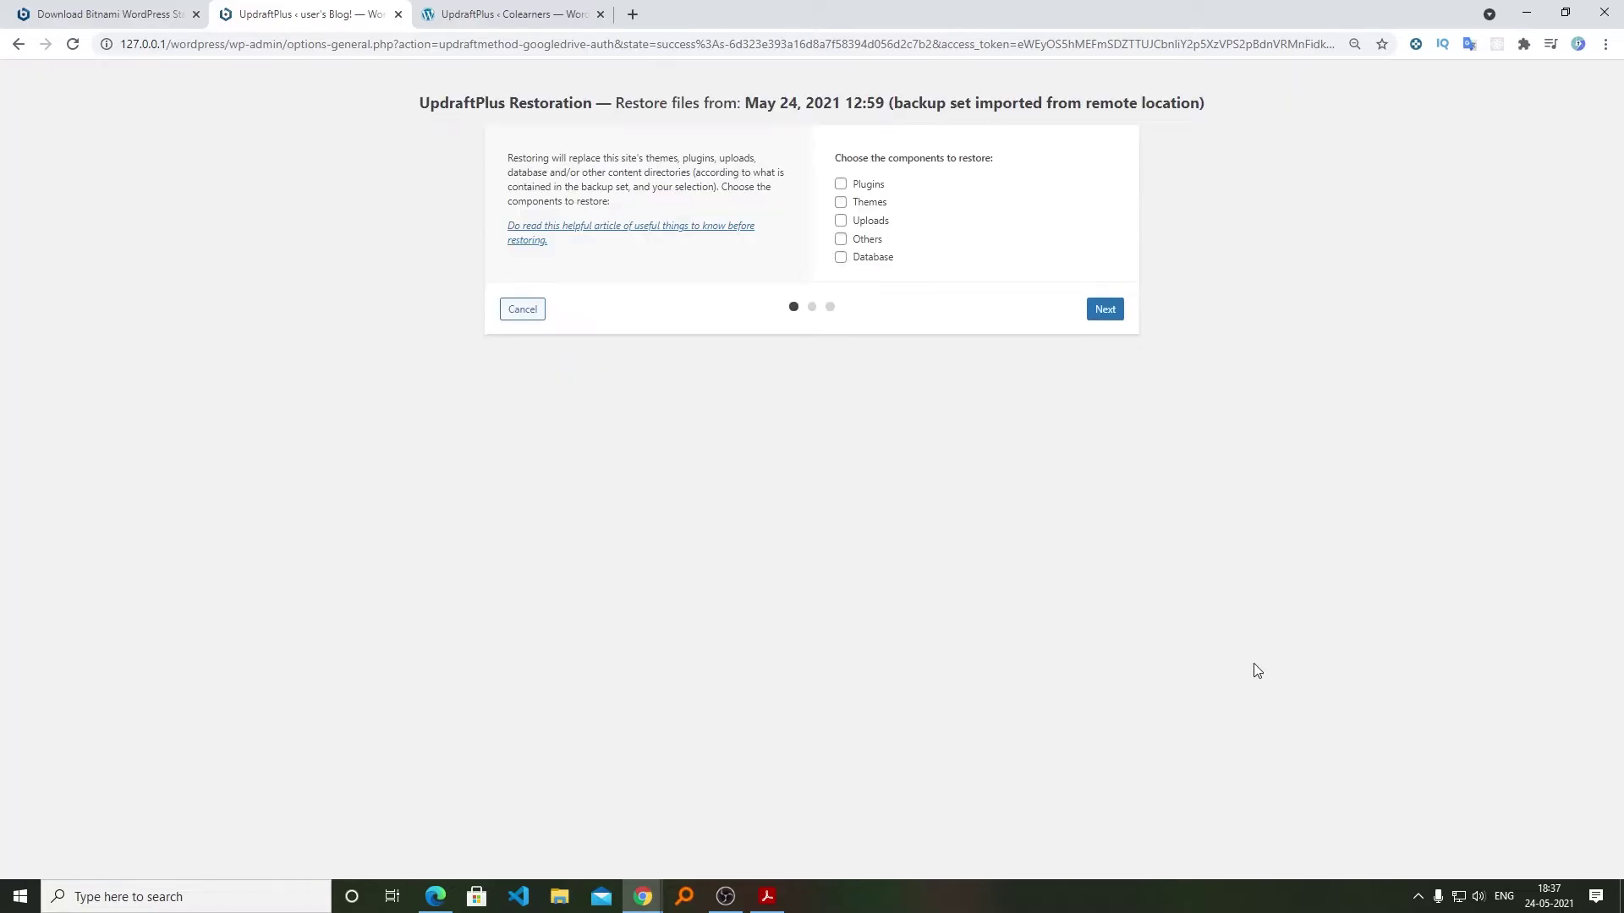
{"action": "left_click", "coordinate": [841, 184]}
{"action": "left_click", "coordinate": [842, 202]}
{"action": "left_click", "coordinate": [841, 220]}
{"action": "left_click", "coordinate": [841, 239]}
{"action": "left_click", "coordinate": [841, 257]}
{"action": "left_click", "coordinate": [1100, 313]}
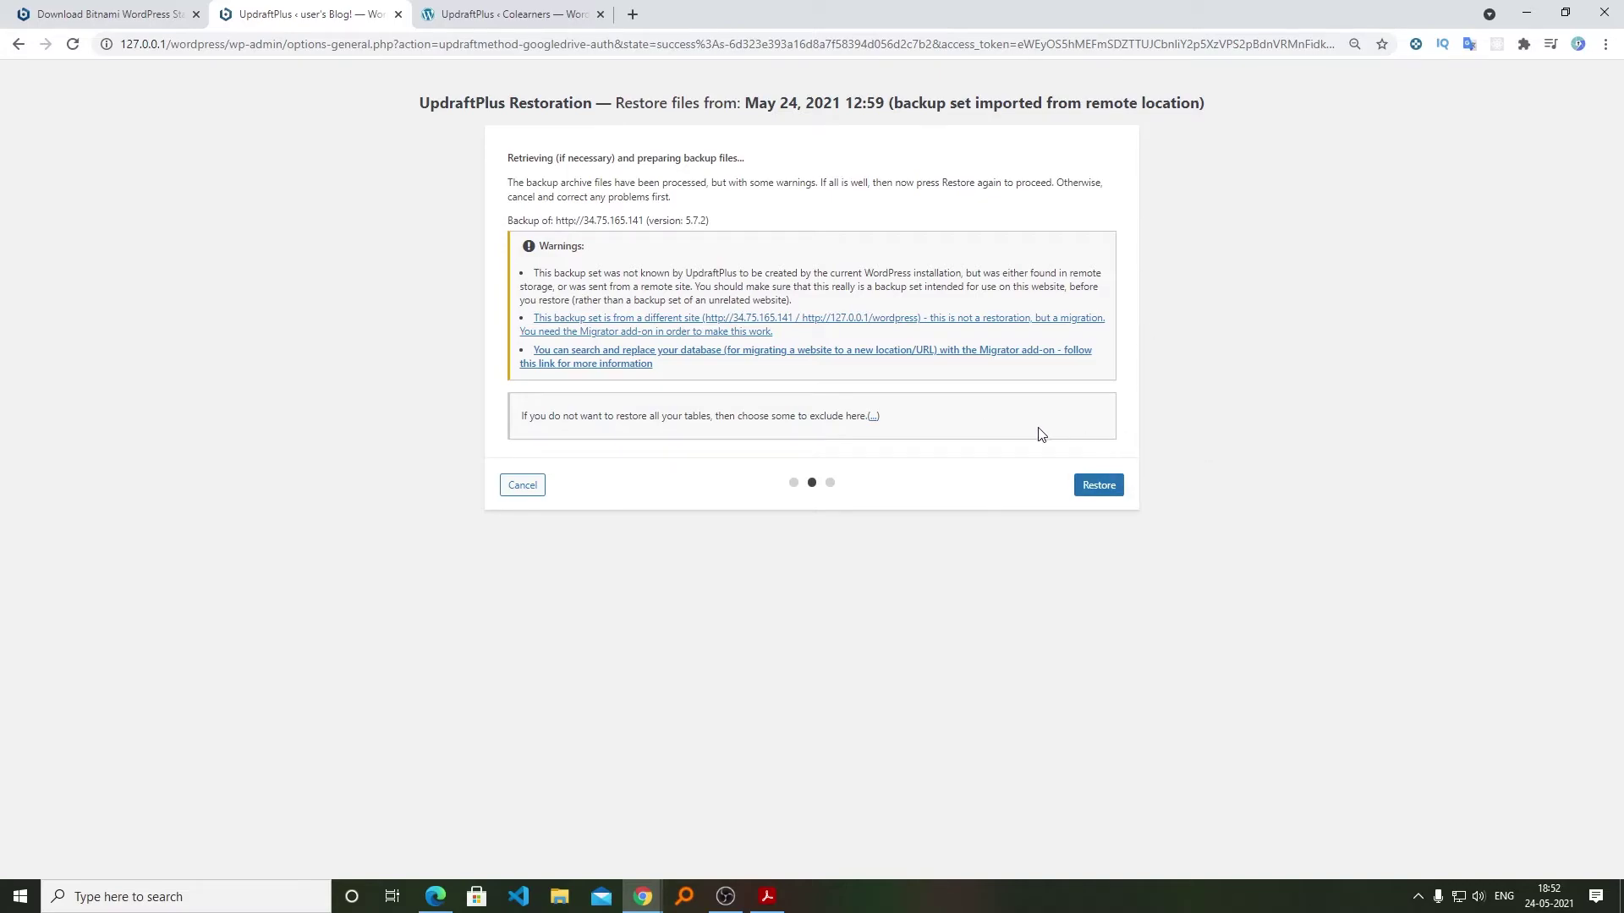
- Restore the May 24, 2021 12:59 backup and confirm the log shows 'Restore successful!'
{"action": "left_click", "coordinate": [1099, 485]}
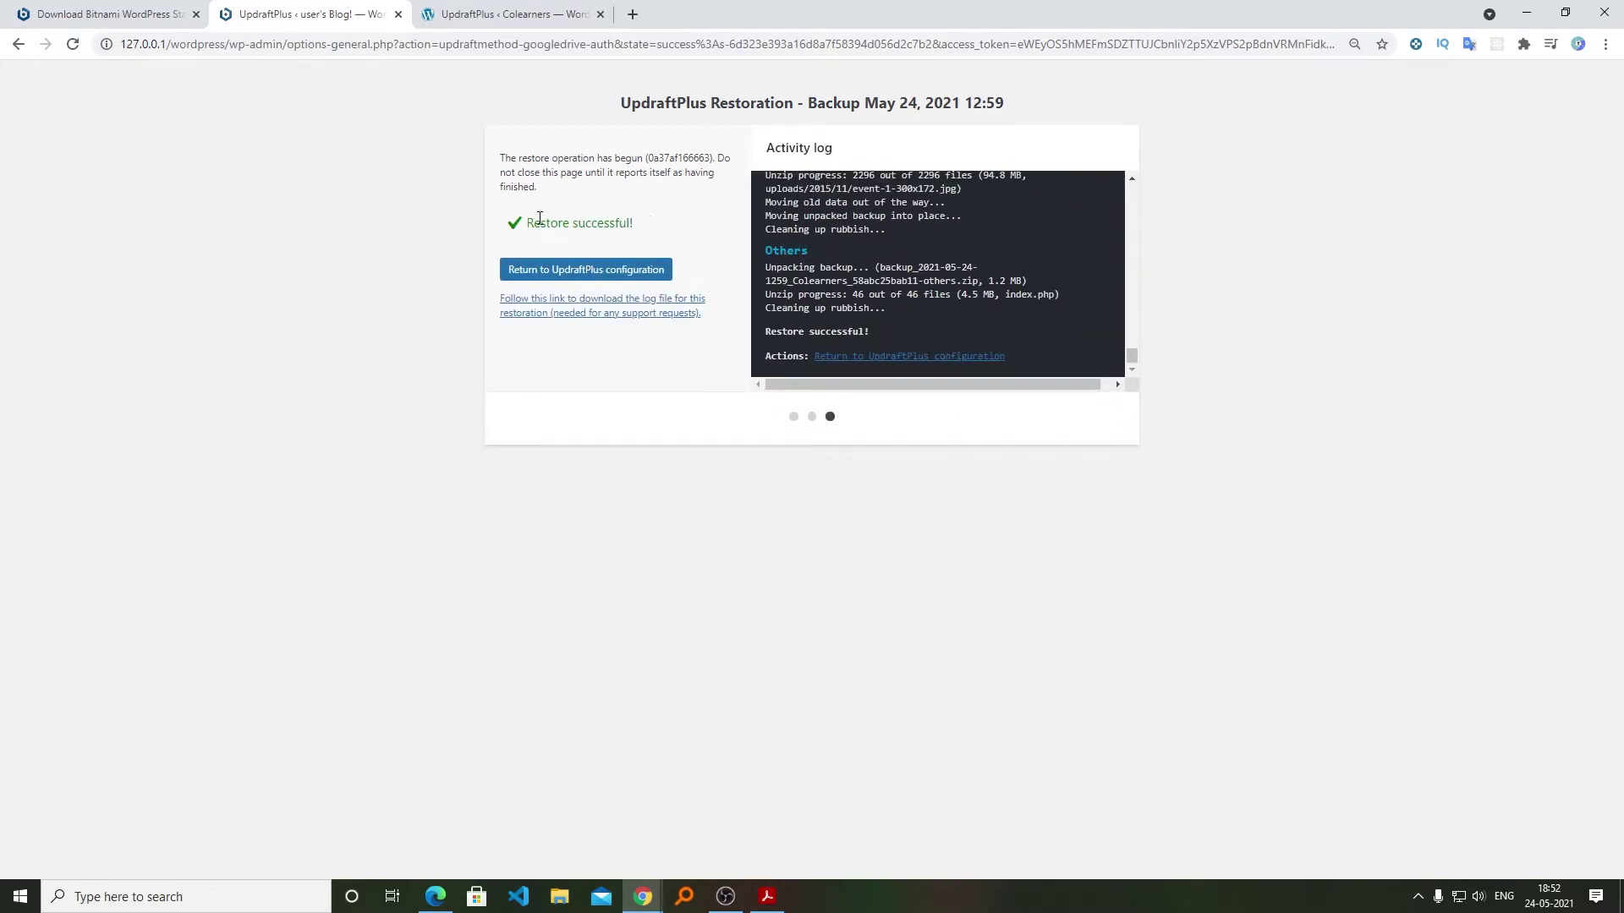
{"action": "left_click_drag", "start_coordinate": [532, 218], "coordinate": [637, 228]}
{"action": "left_click", "coordinate": [713, 231]}
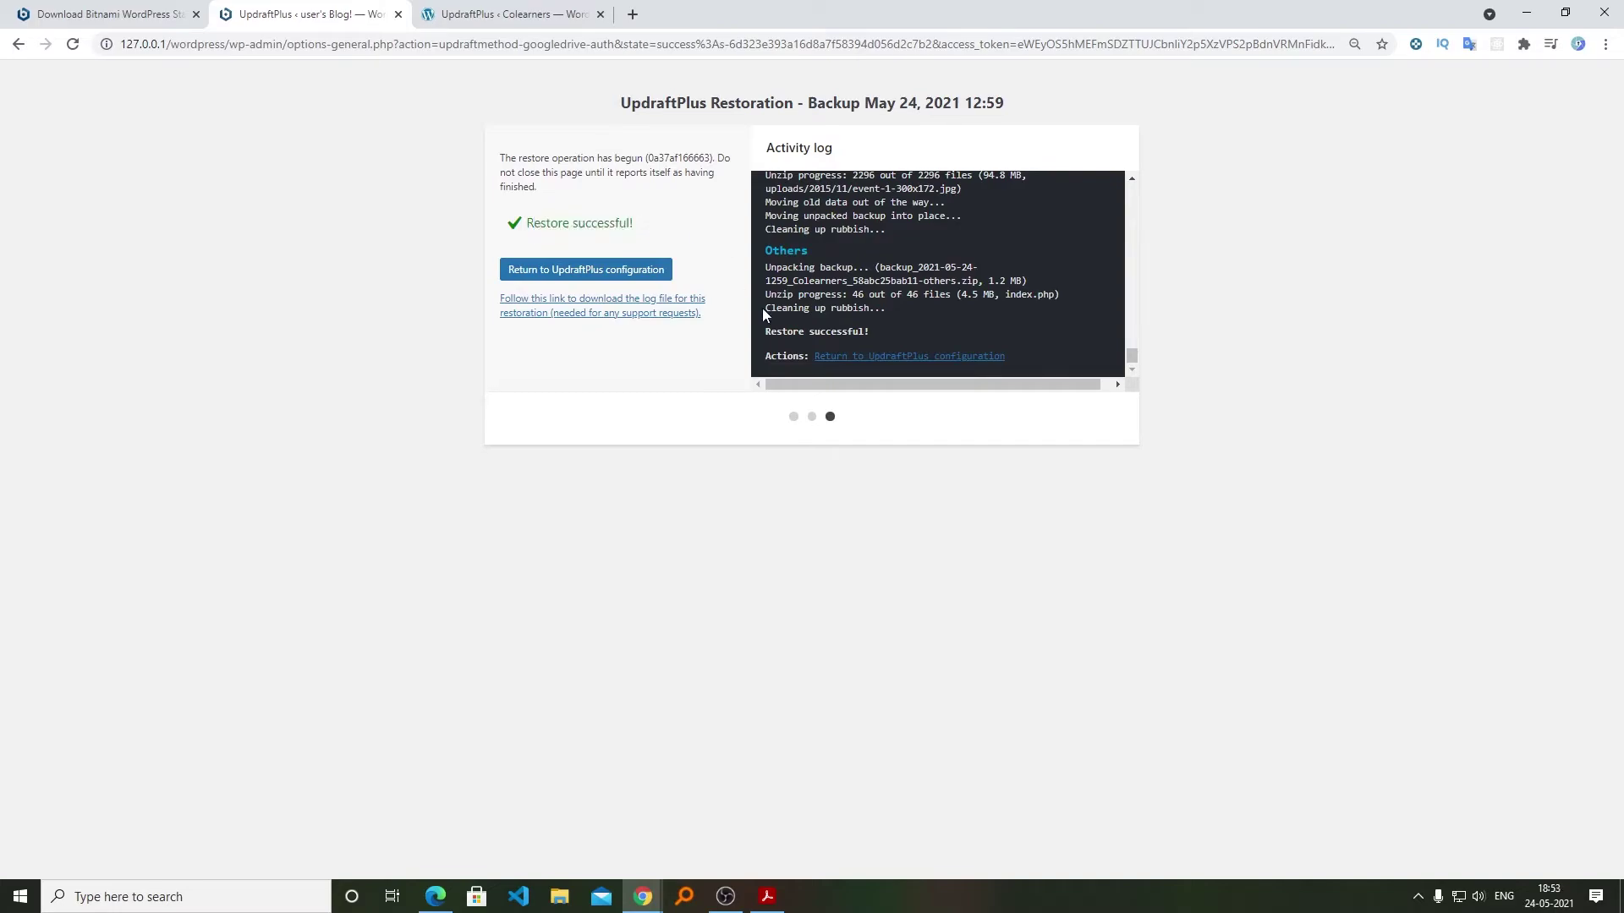
- Return to the UpdraftPlus configuration and autofill the saved local login account
{"action": "left_click", "coordinate": [636, 270]}
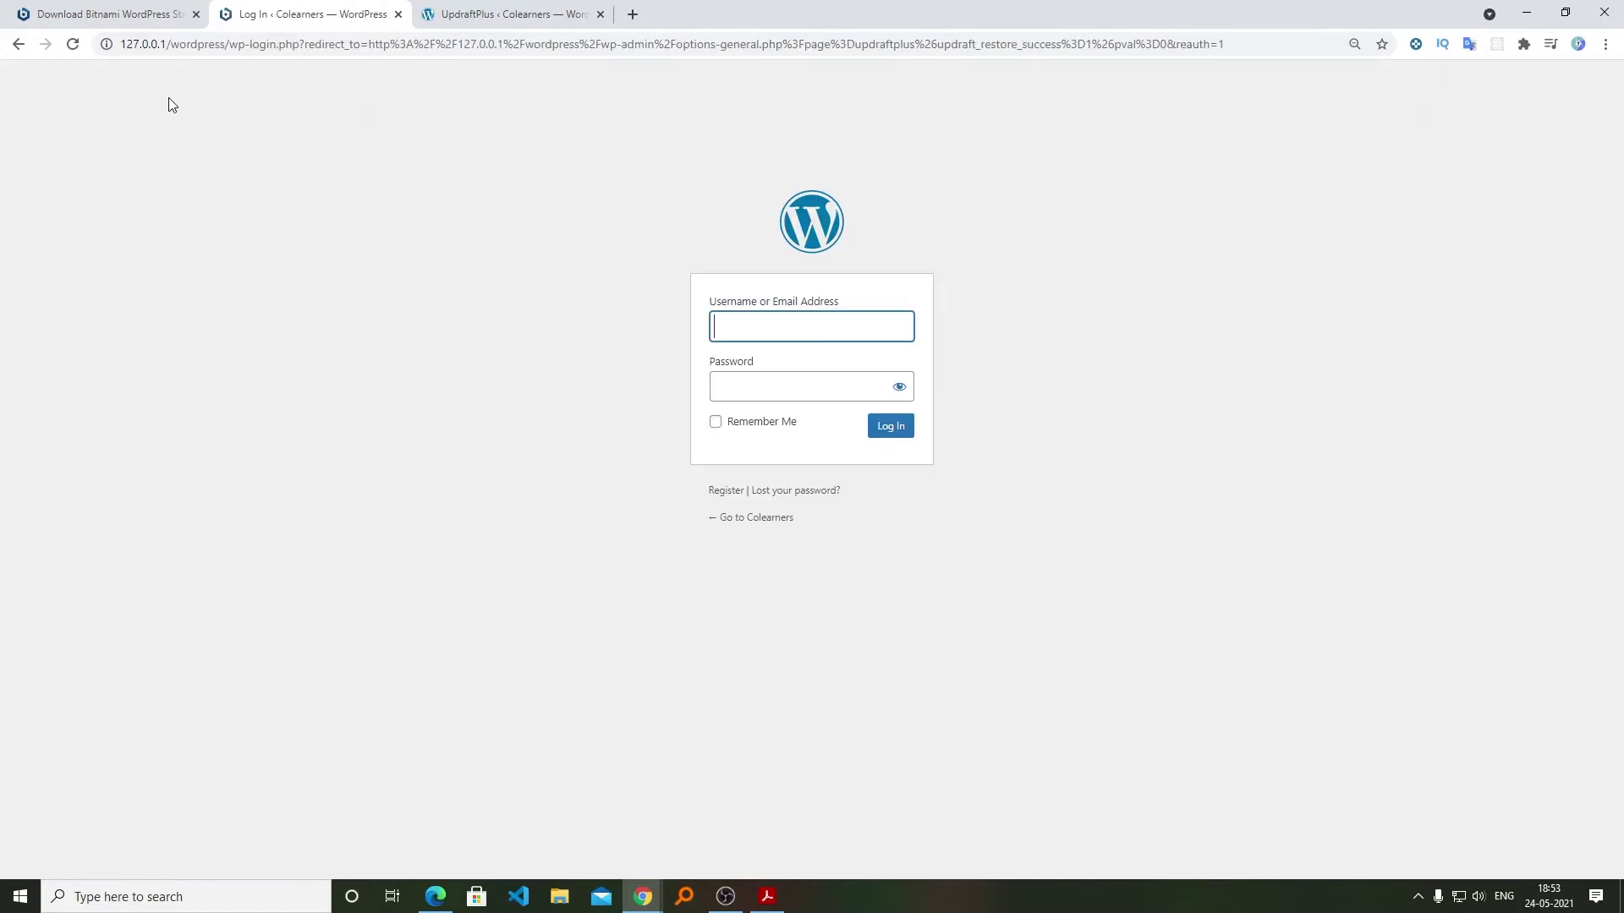
{"action": "left_click", "coordinate": [774, 324]}
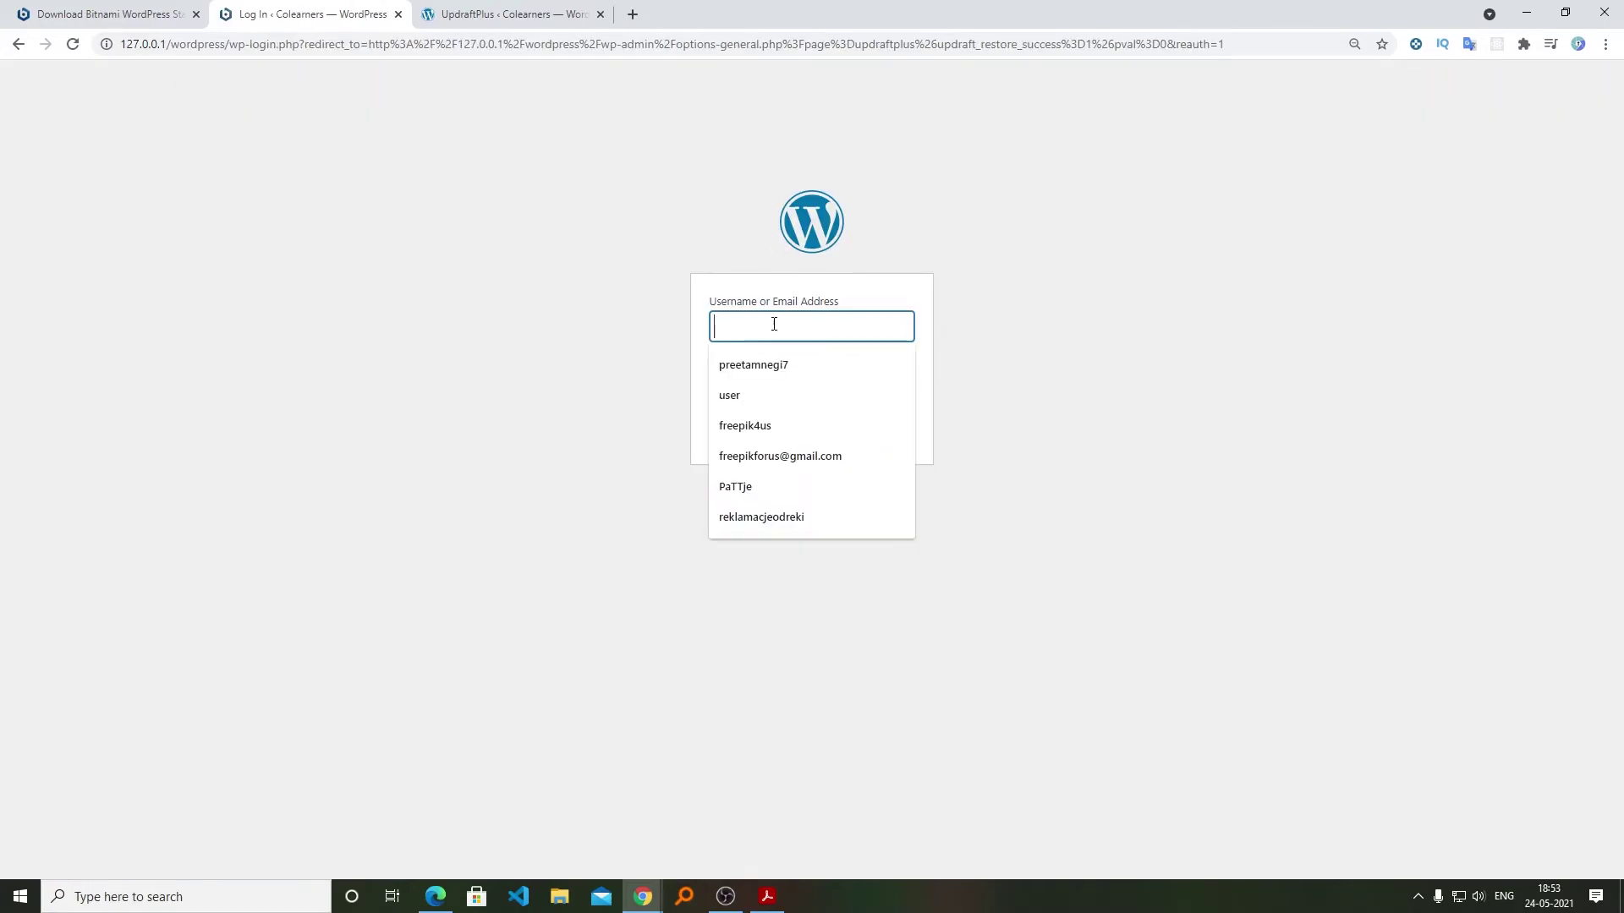
{"action": "left_click", "coordinate": [729, 395]}
{"action": "left_click", "coordinate": [507, 14]}
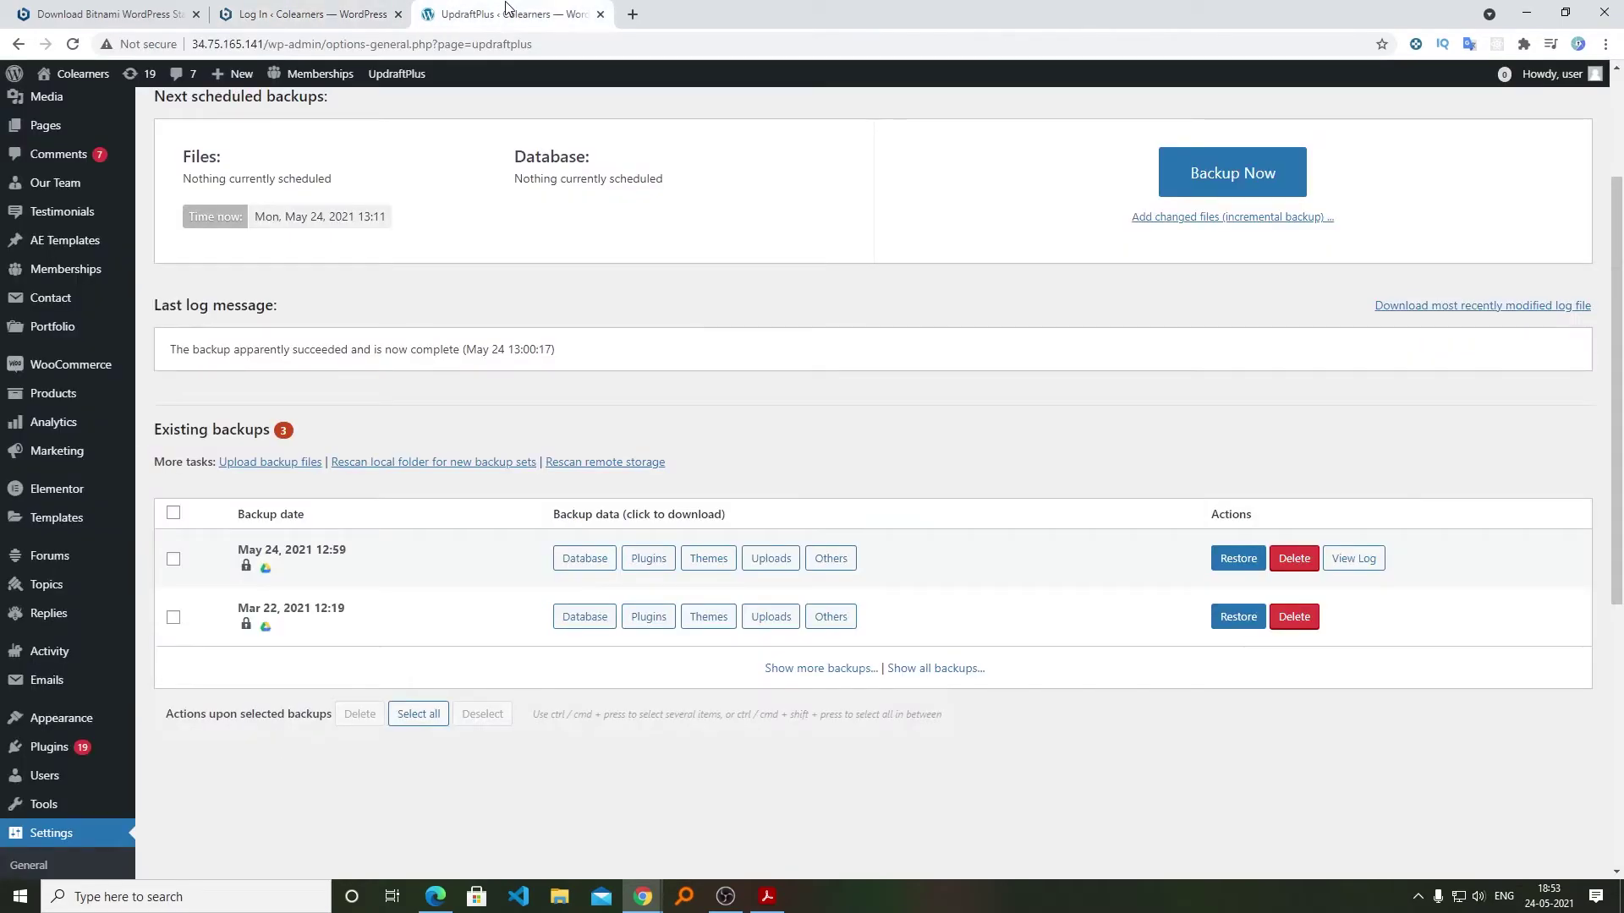
{"action": "left_click", "coordinate": [332, 12]}
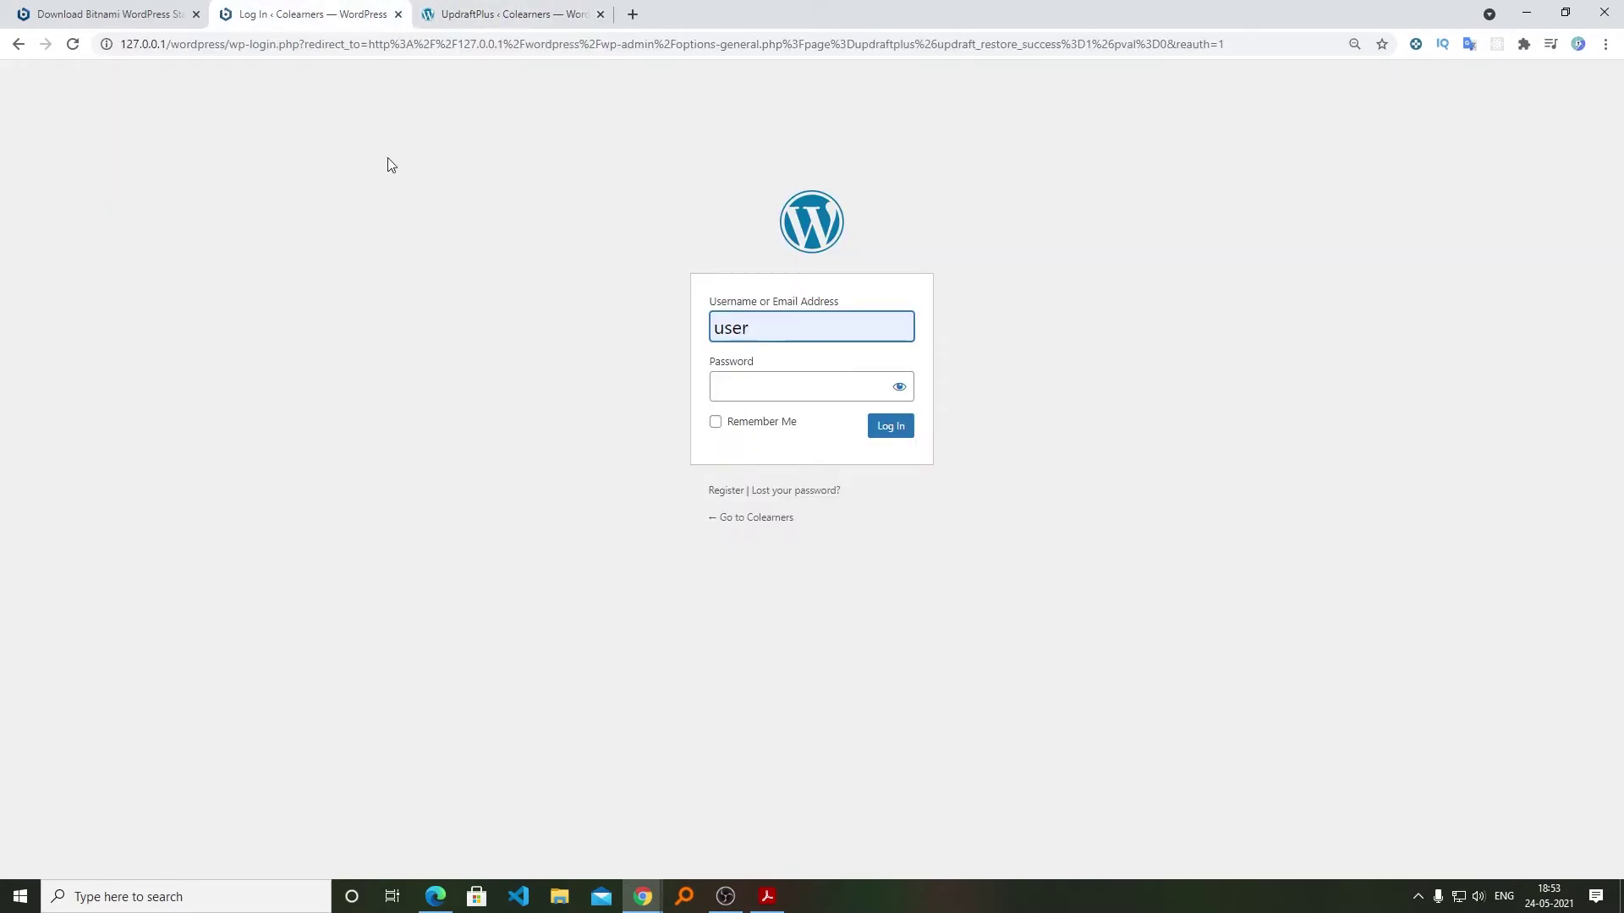
- Trim the address to 127.0.0.1/wordpress and load the restored local Colearners front page
{"action": "left_click", "coordinate": [279, 89]}
{"action": "left_click_drag", "start_coordinate": [230, 43], "coordinate": [1268, 102]}
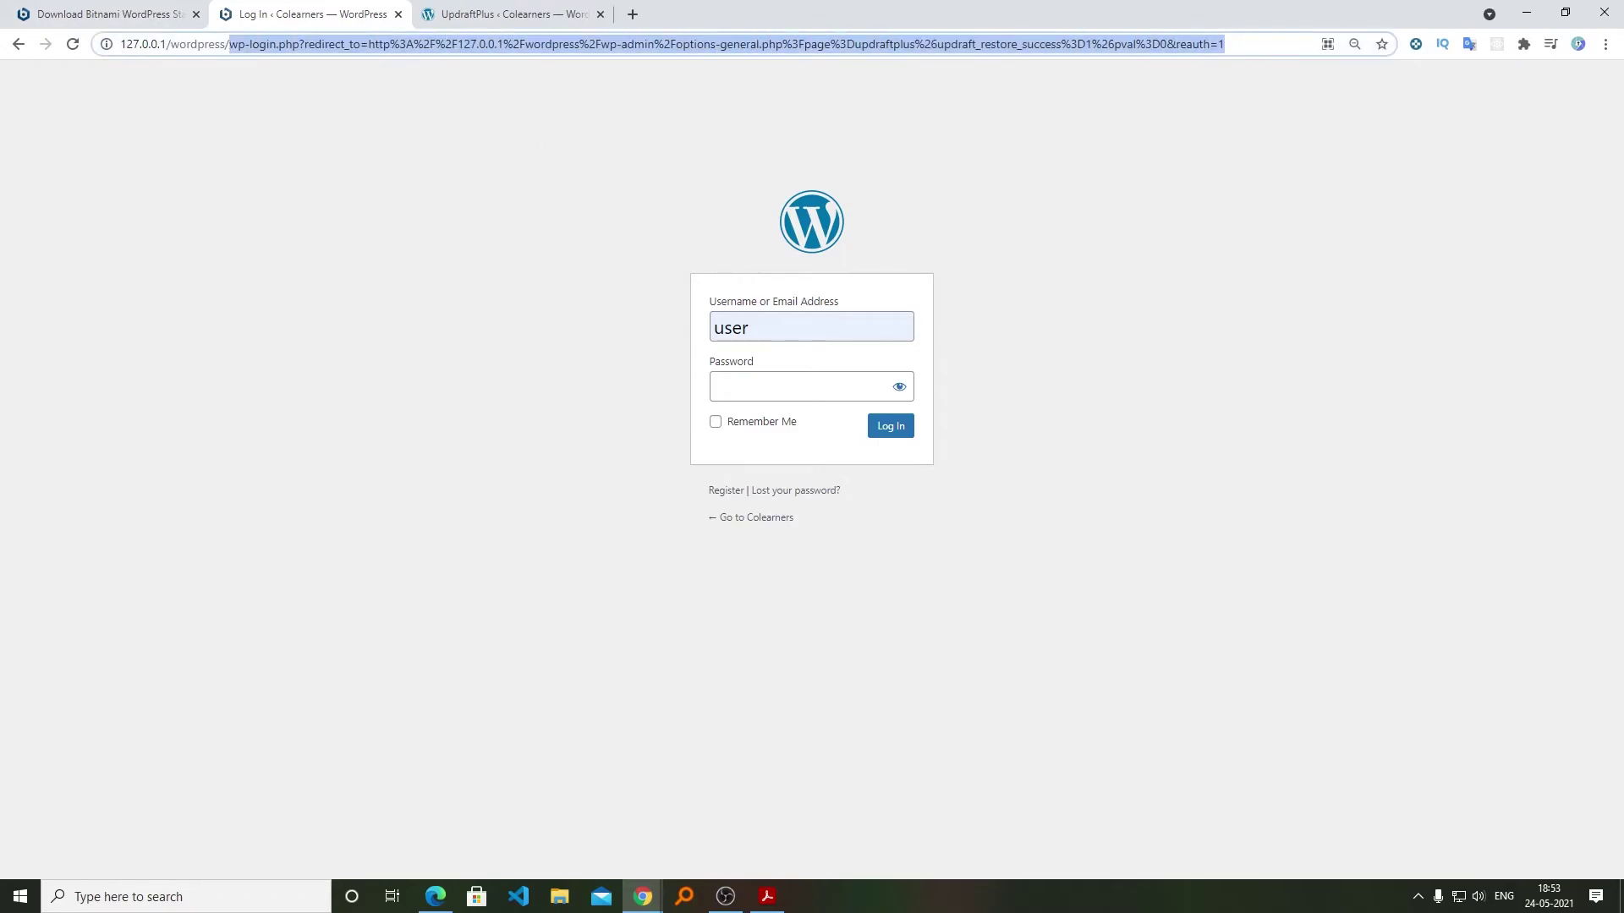
{"action": "key", "text": "BackSpace"}
{"action": "key", "text": "BackSpace"}
{"action": "key", "text": "Return"}
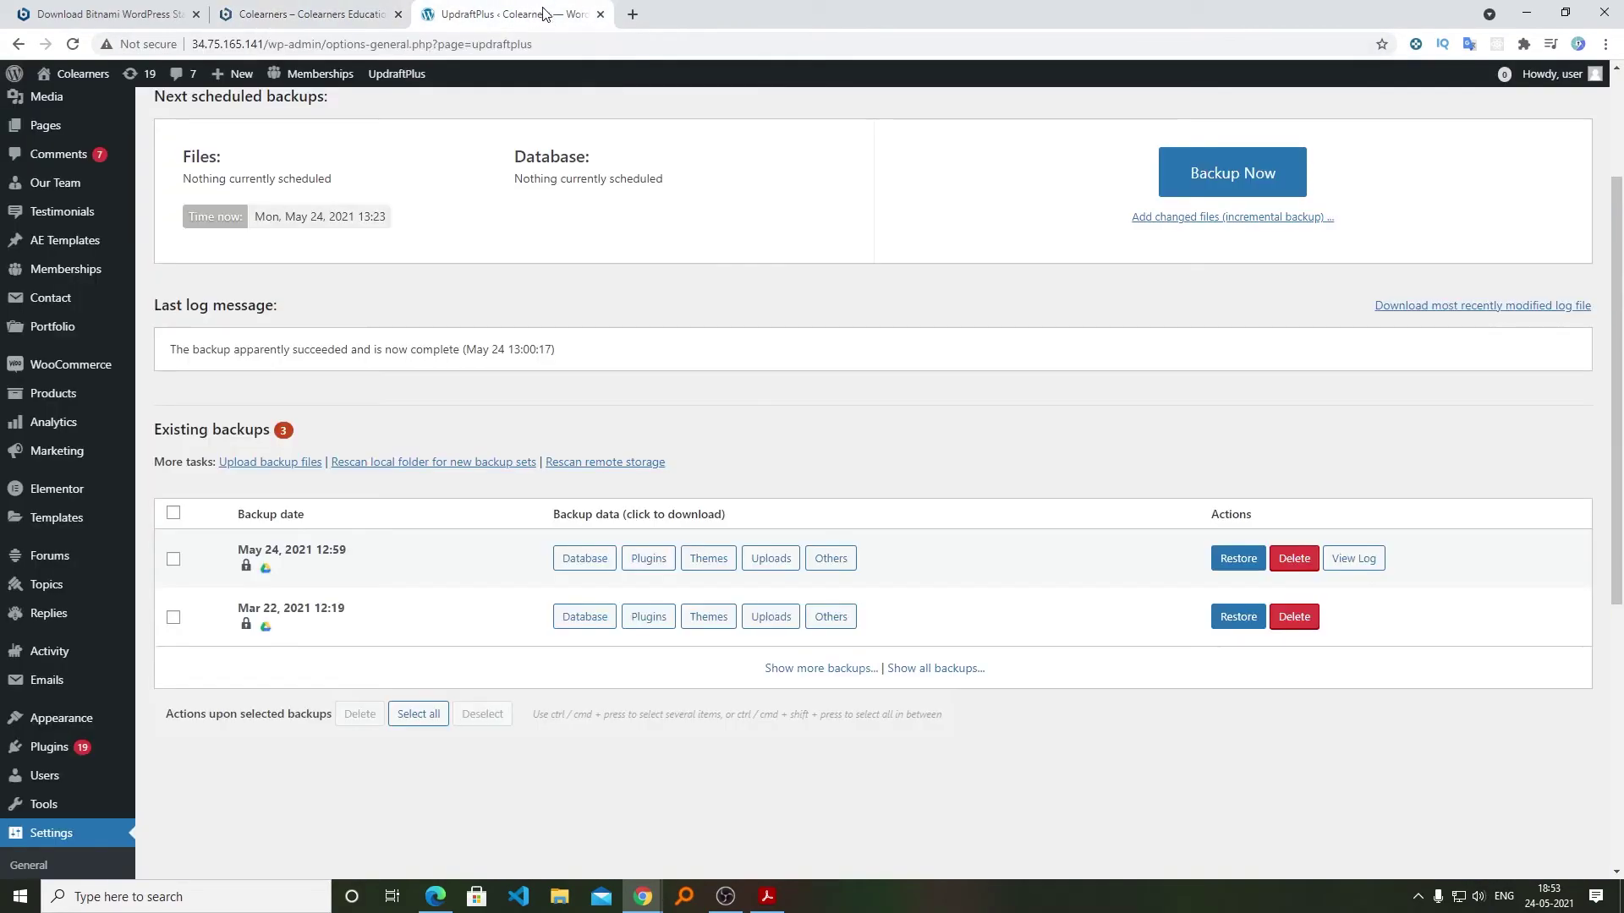
{"action": "mouse_move", "coordinate": [1560, 75]}
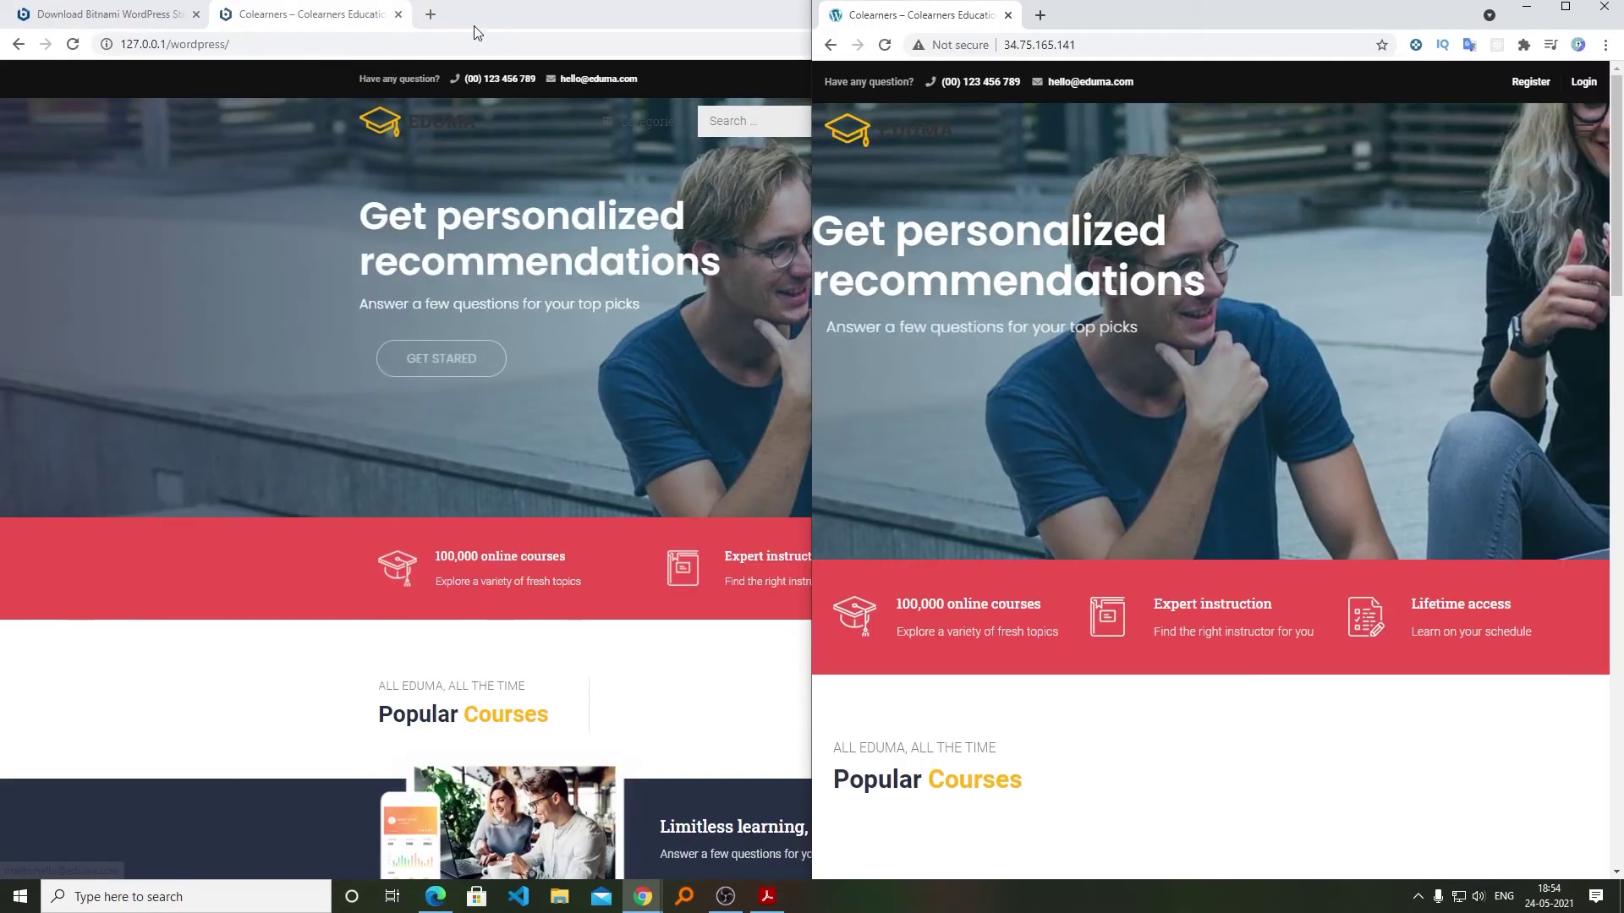
- Dock the local-site window beside the live site and scroll its homepage
{"action": "left_click", "coordinate": [654, 13]}
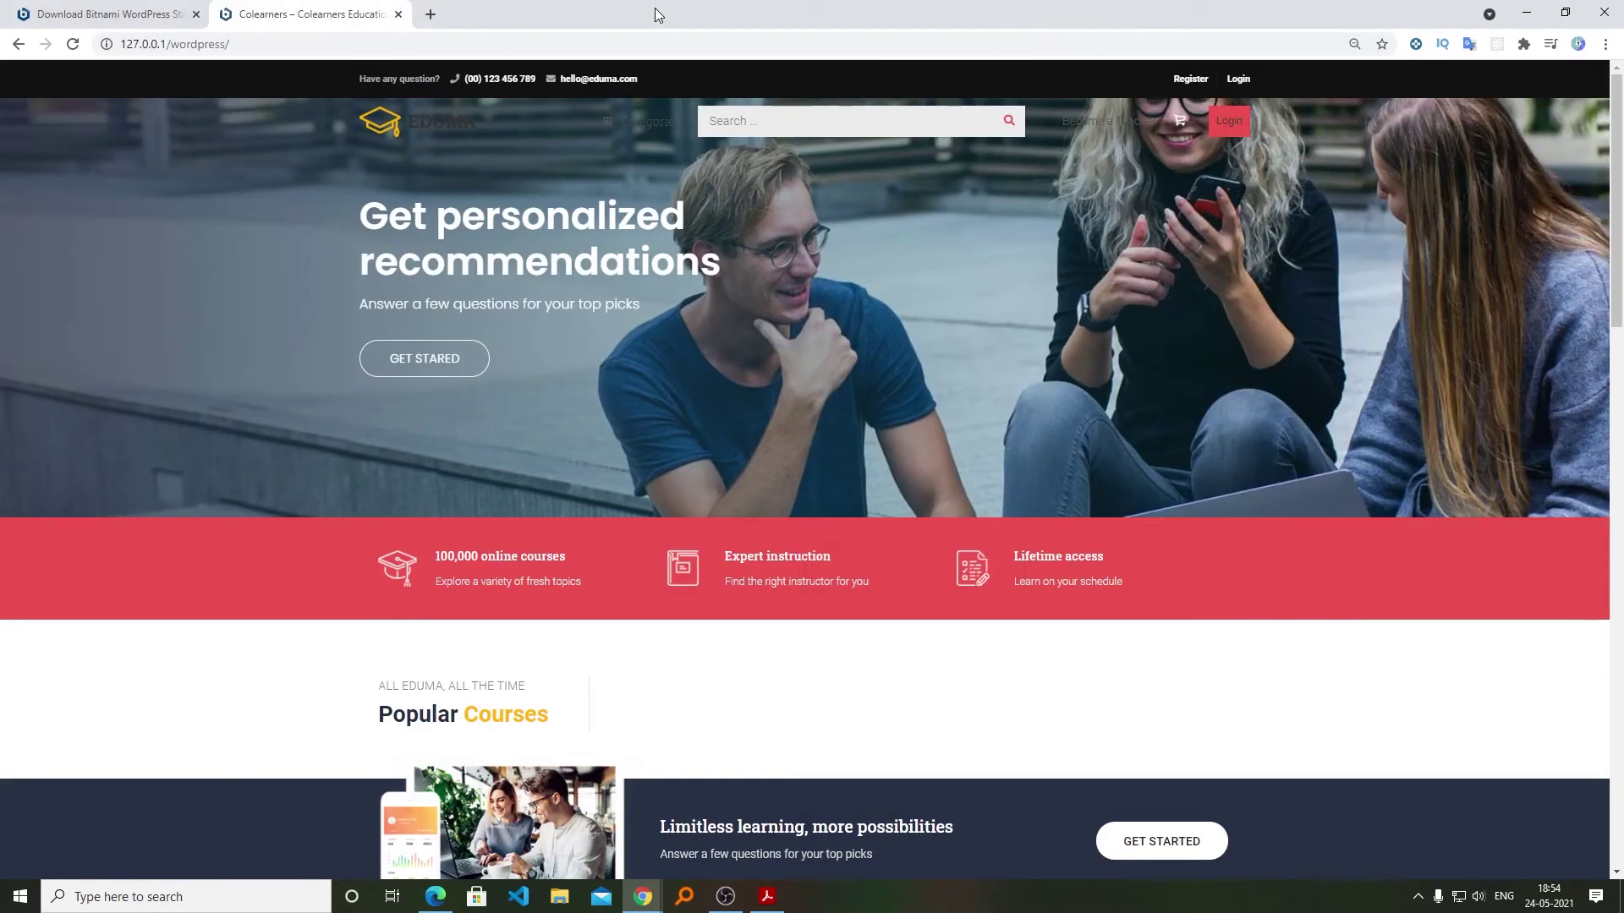
{"action": "double_click", "coordinate": [653, 14]}
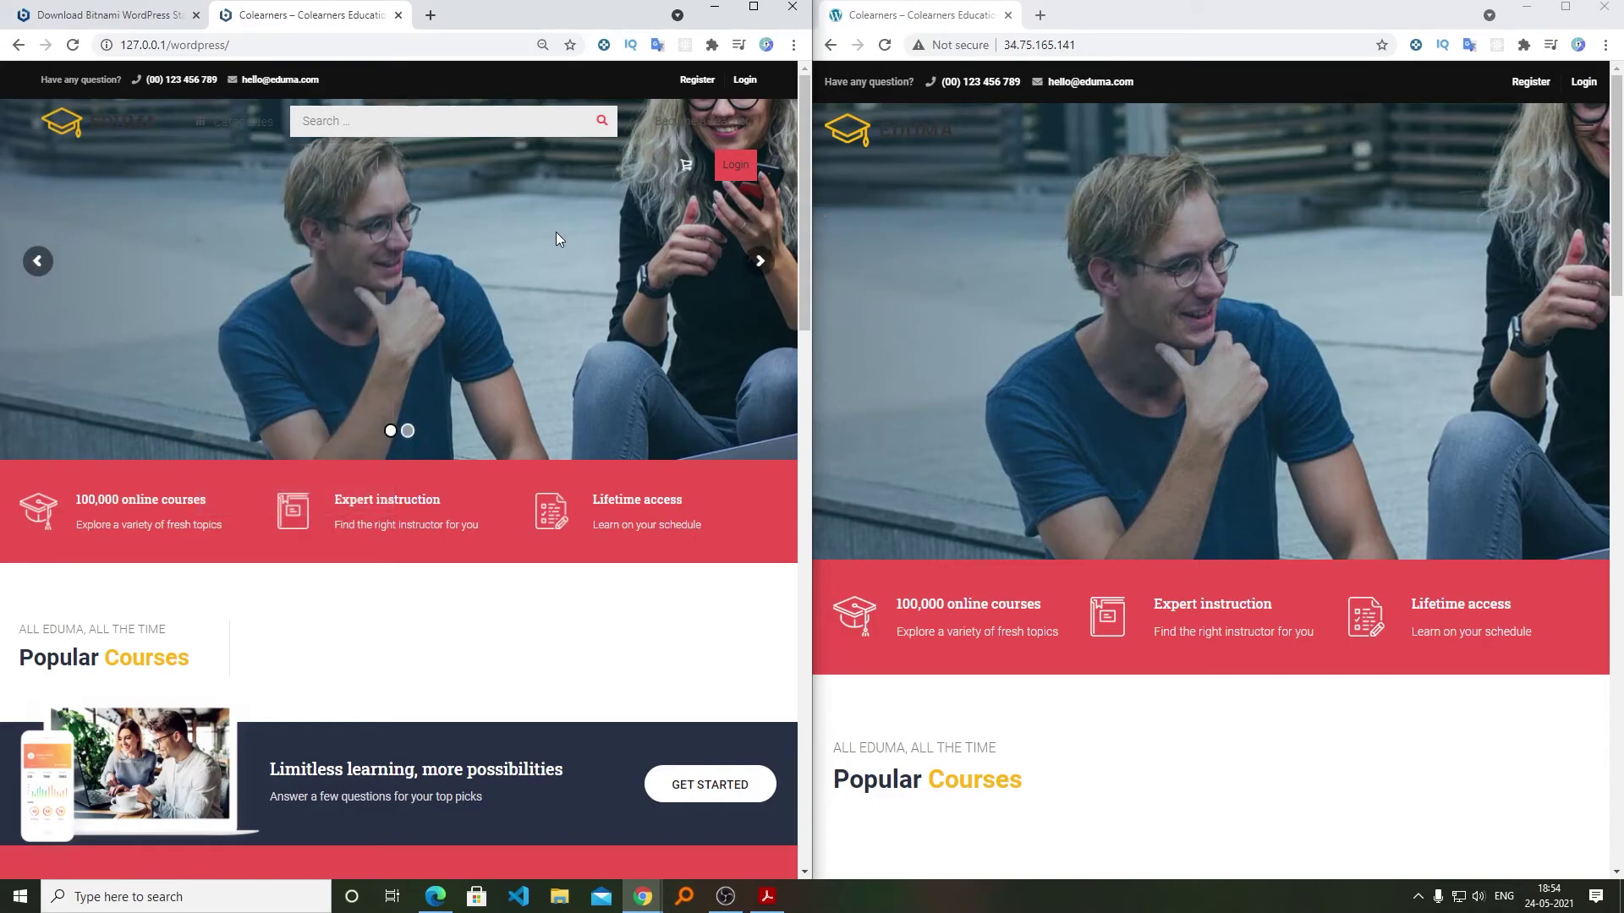
{"action": "scroll", "coordinate": [556, 231], "scroll_direction": "down", "scroll_amount": 2}
{"action": "scroll", "coordinate": [667, 328], "scroll_direction": "up", "scroll_amount": 3}
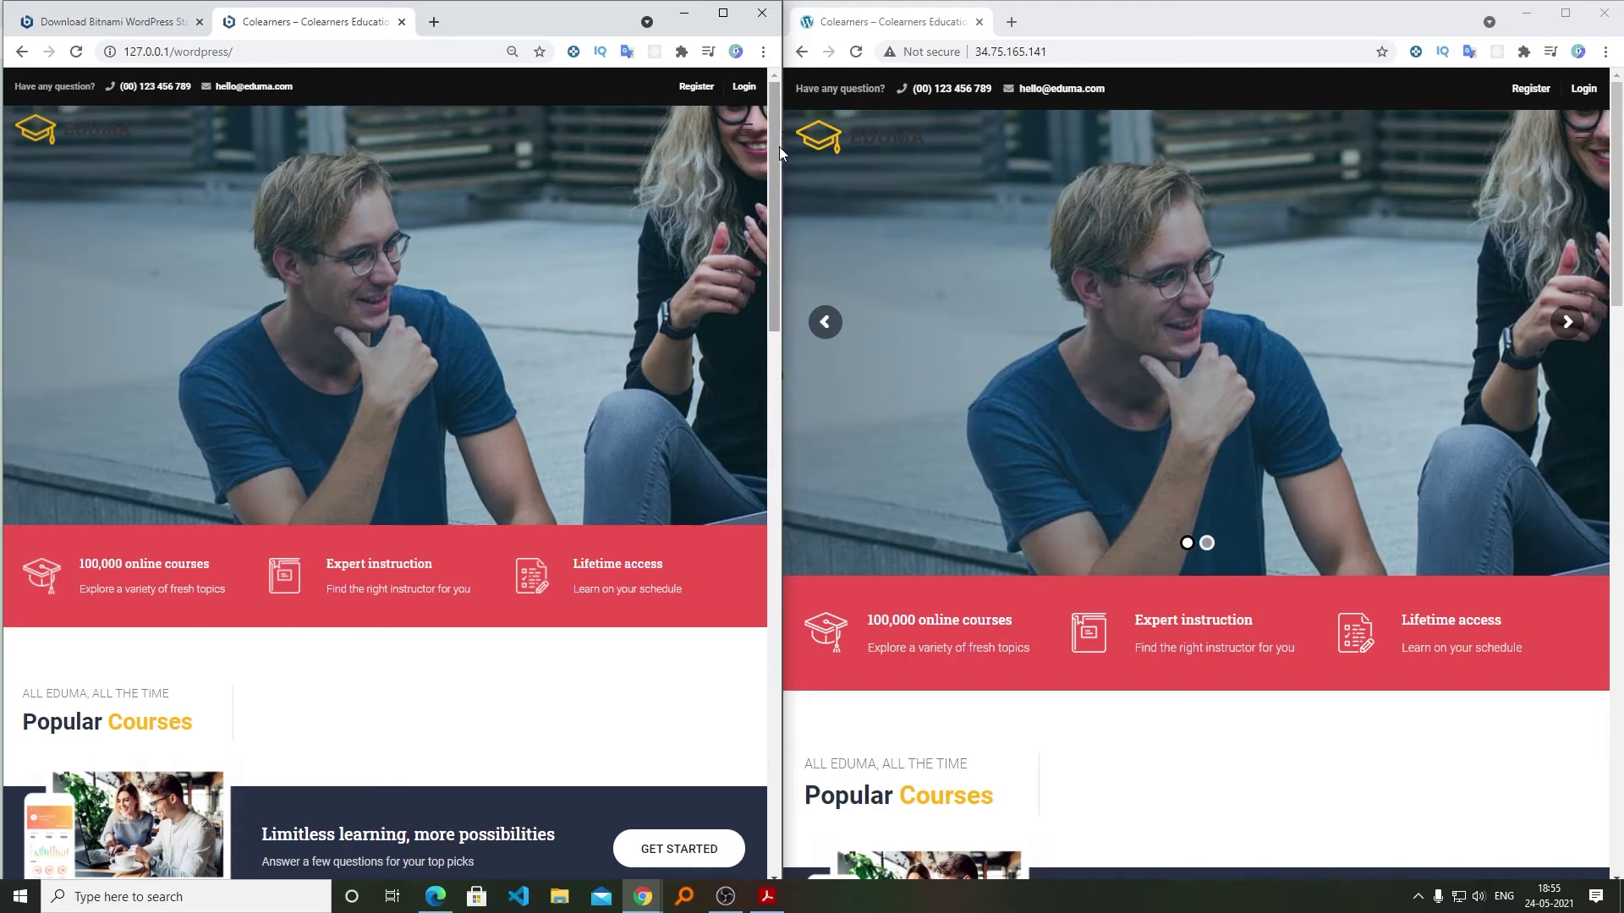
{"action": "scroll", "coordinate": [736, 380], "scroll_direction": "down", "scroll_amount": 15}
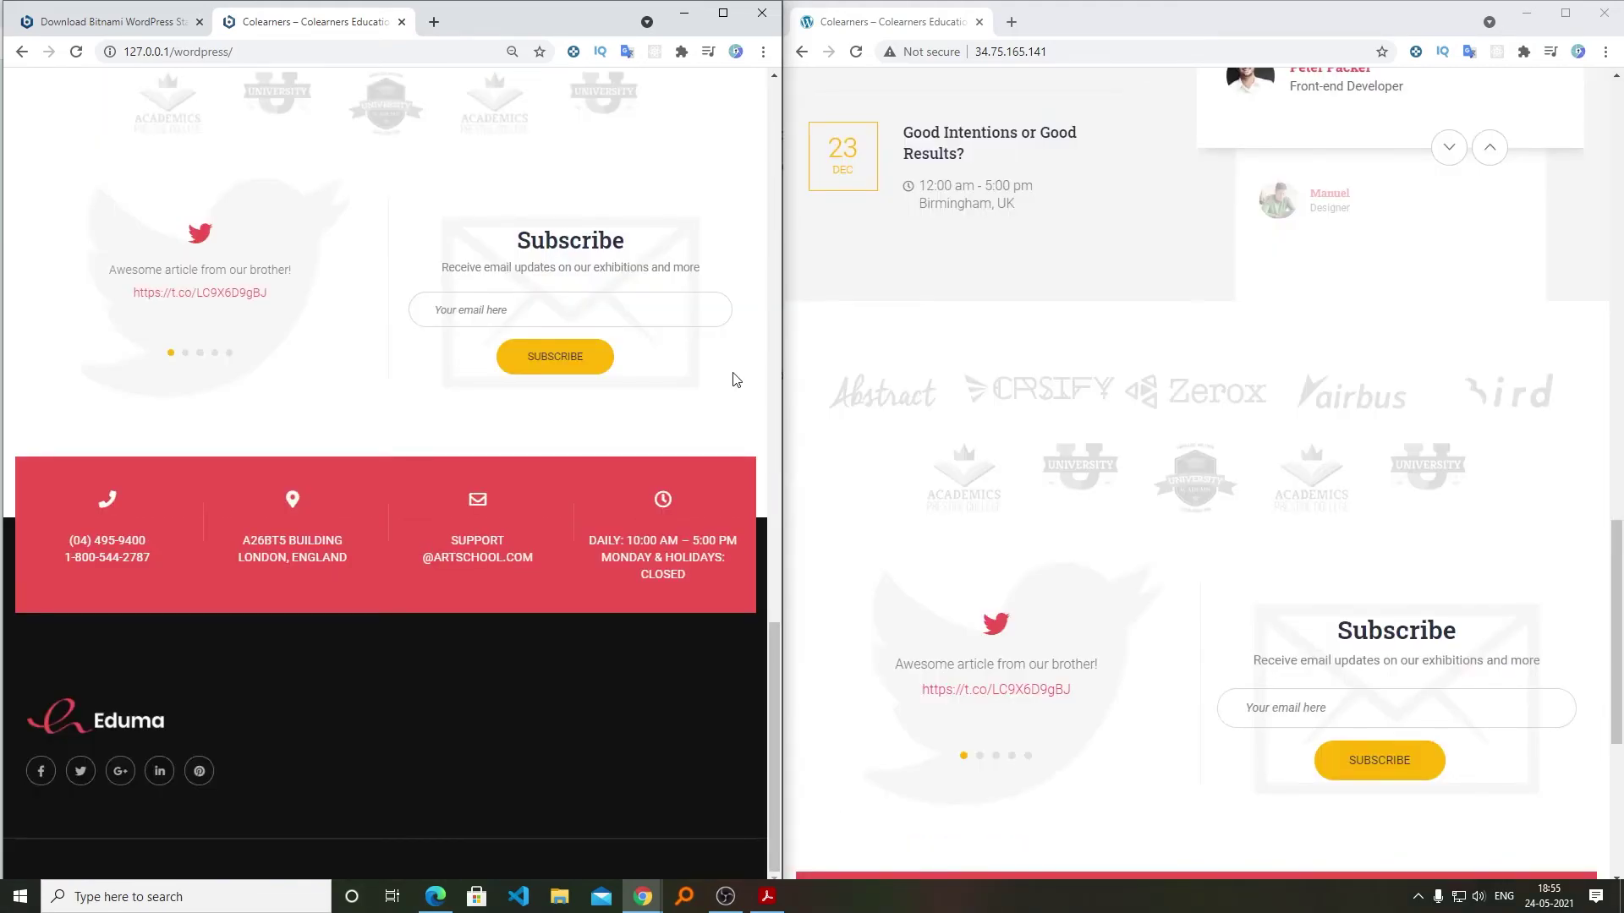
- Scroll the live site from its top to compare the Subscribe and footer sections
{"action": "left_click", "coordinate": [1047, 395]}
{"action": "scroll", "coordinate": [890, 312], "scroll_direction": "down", "scroll_amount": 10}
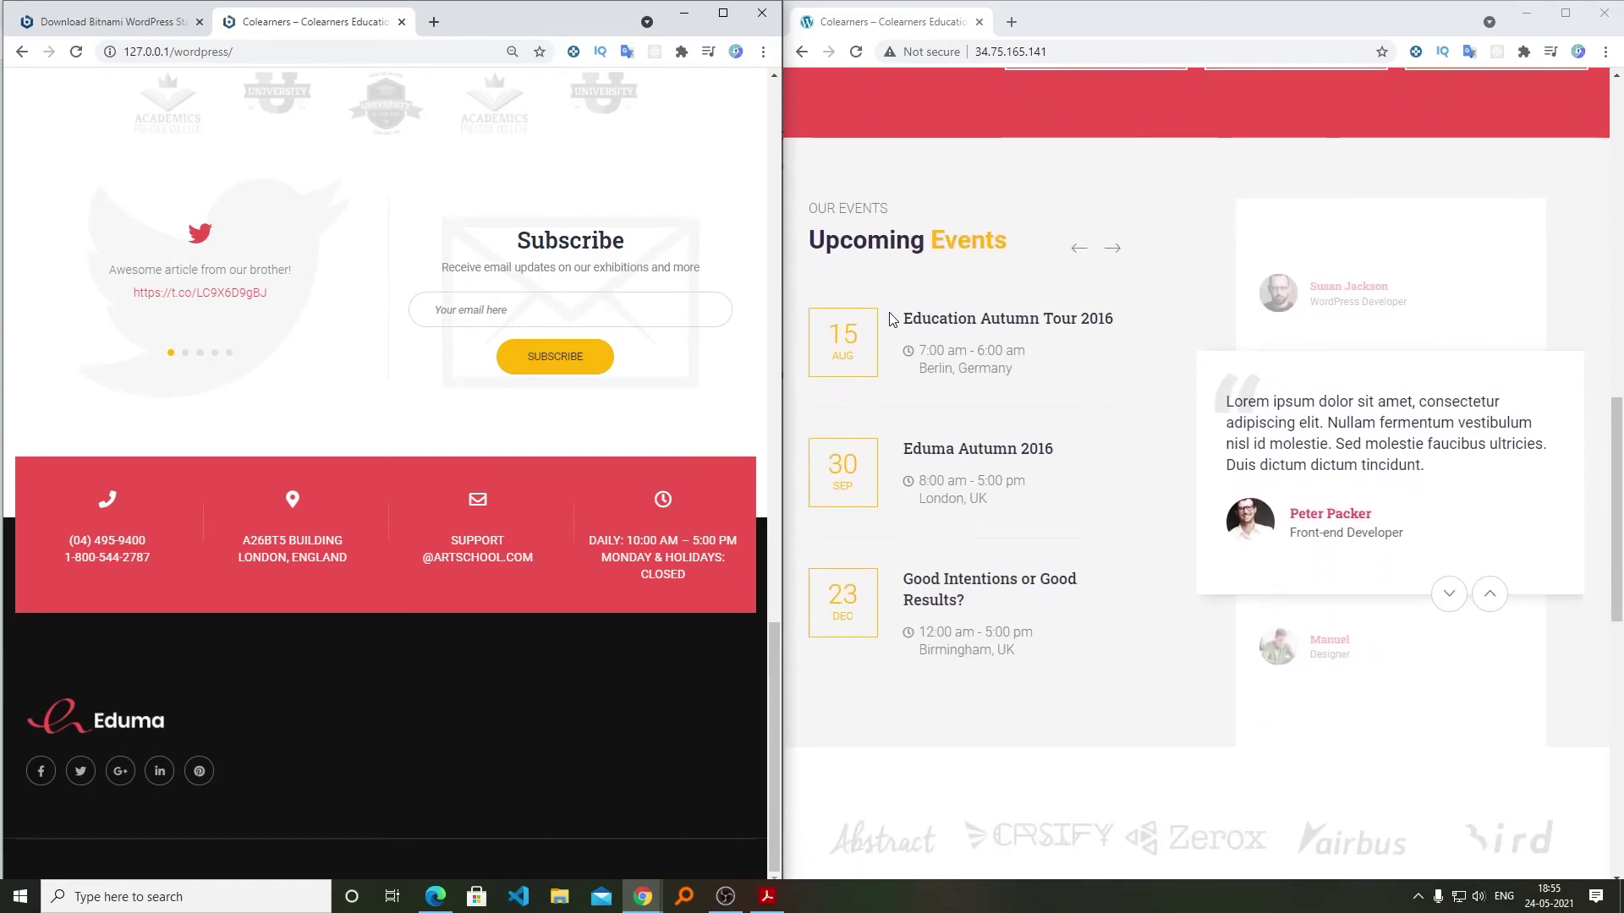
{"action": "scroll", "coordinate": [889, 318], "scroll_direction": "down", "scroll_amount": 10}
{"action": "scroll", "coordinate": [699, 342], "scroll_direction": "up", "scroll_amount": 5}
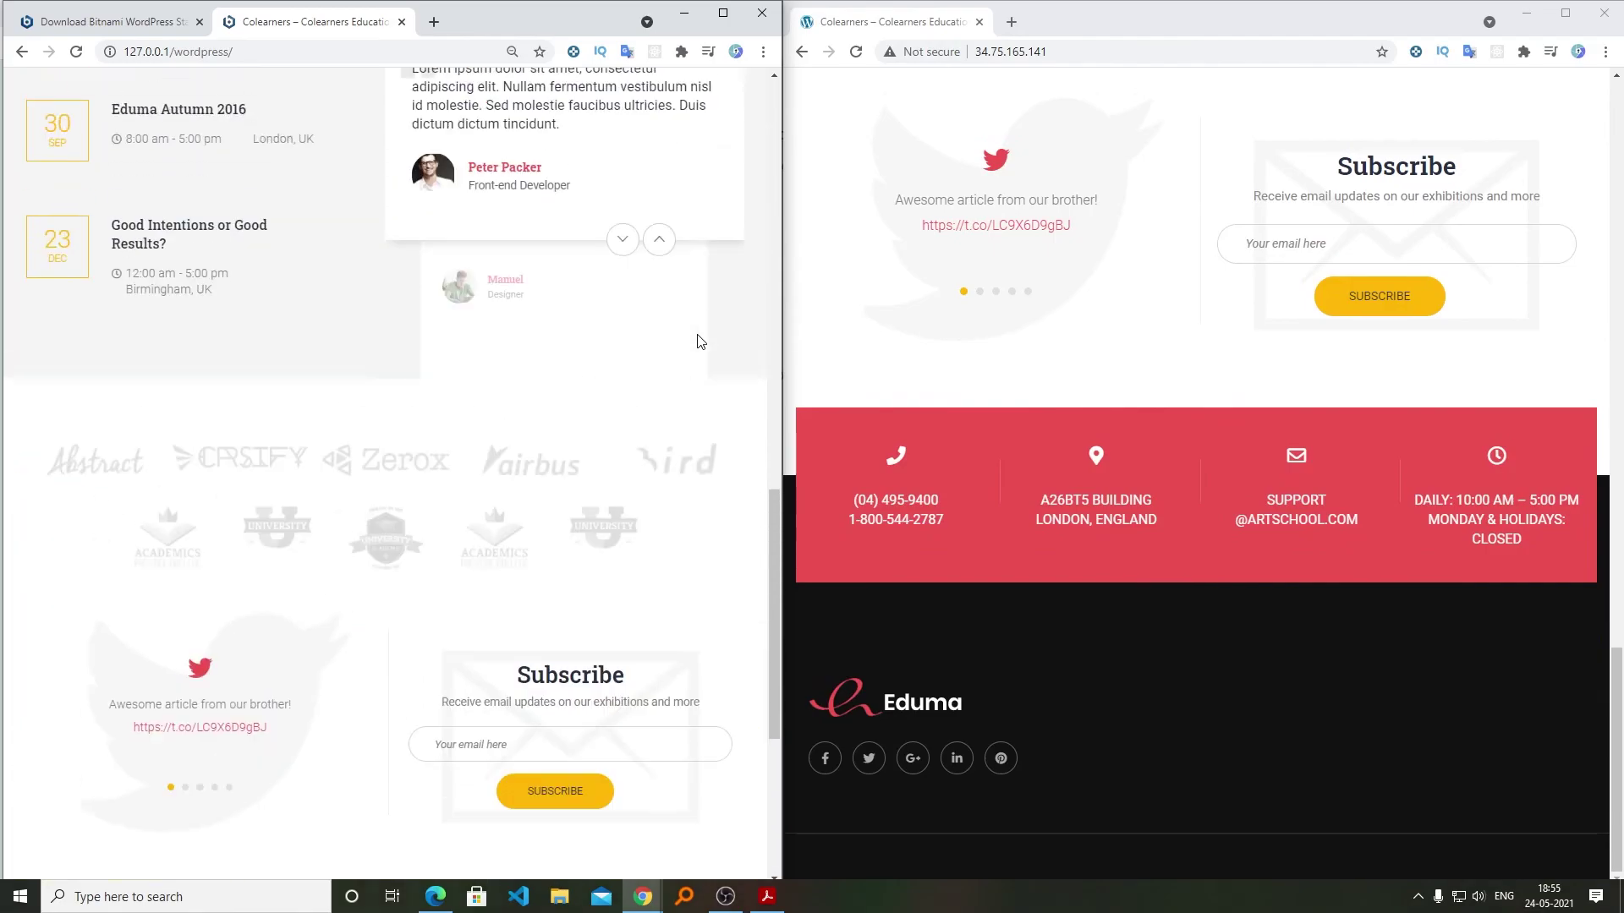
{"action": "scroll", "coordinate": [698, 341], "scroll_direction": "up", "scroll_amount": 2}
{"action": "scroll", "coordinate": [698, 342], "scroll_direction": "down", "scroll_amount": 7}
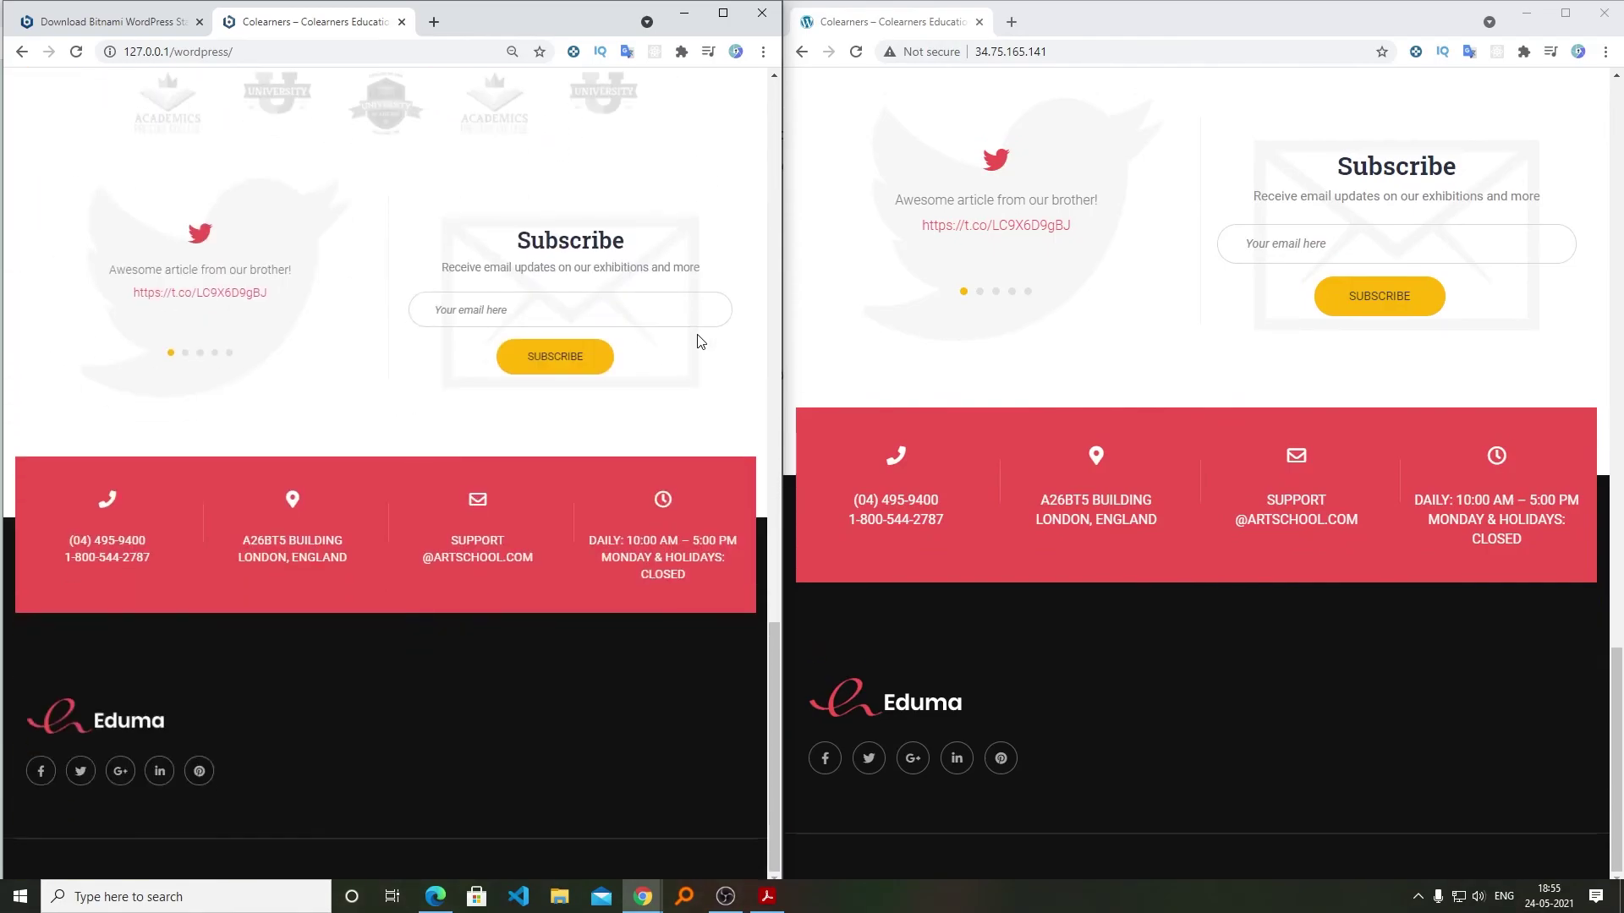